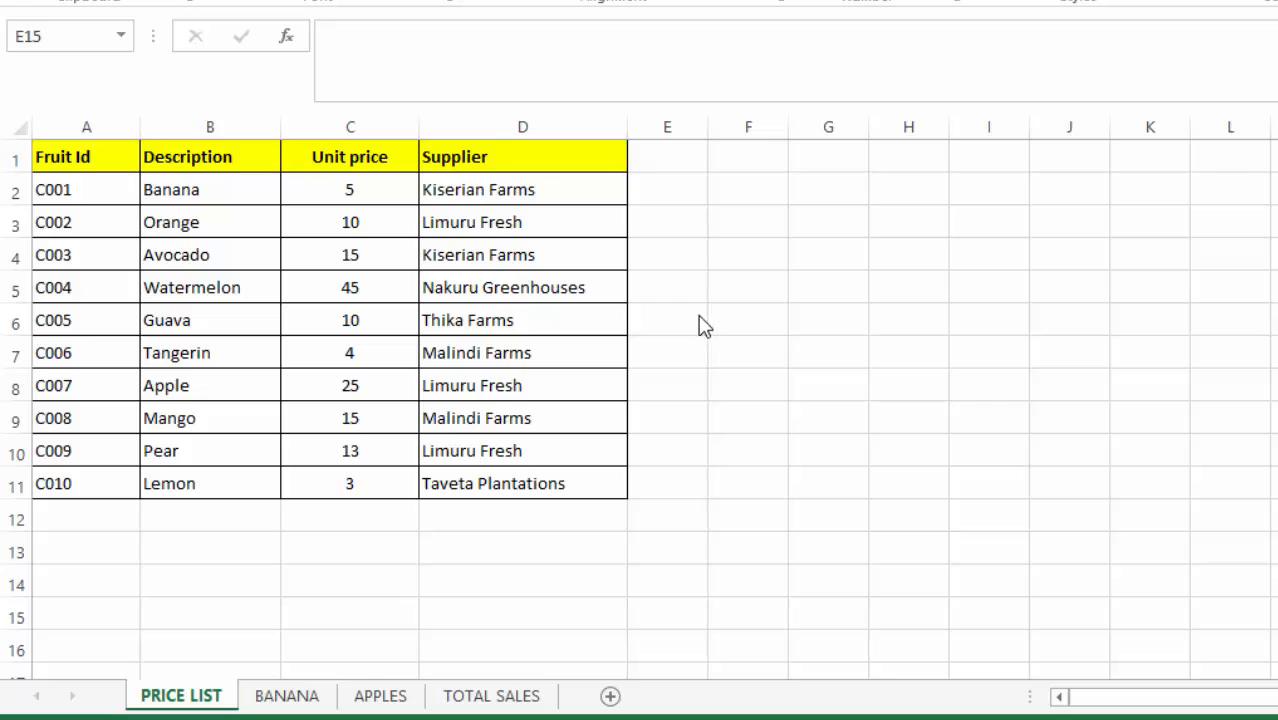
{"action": "left_click", "coordinate": [729, 328]}
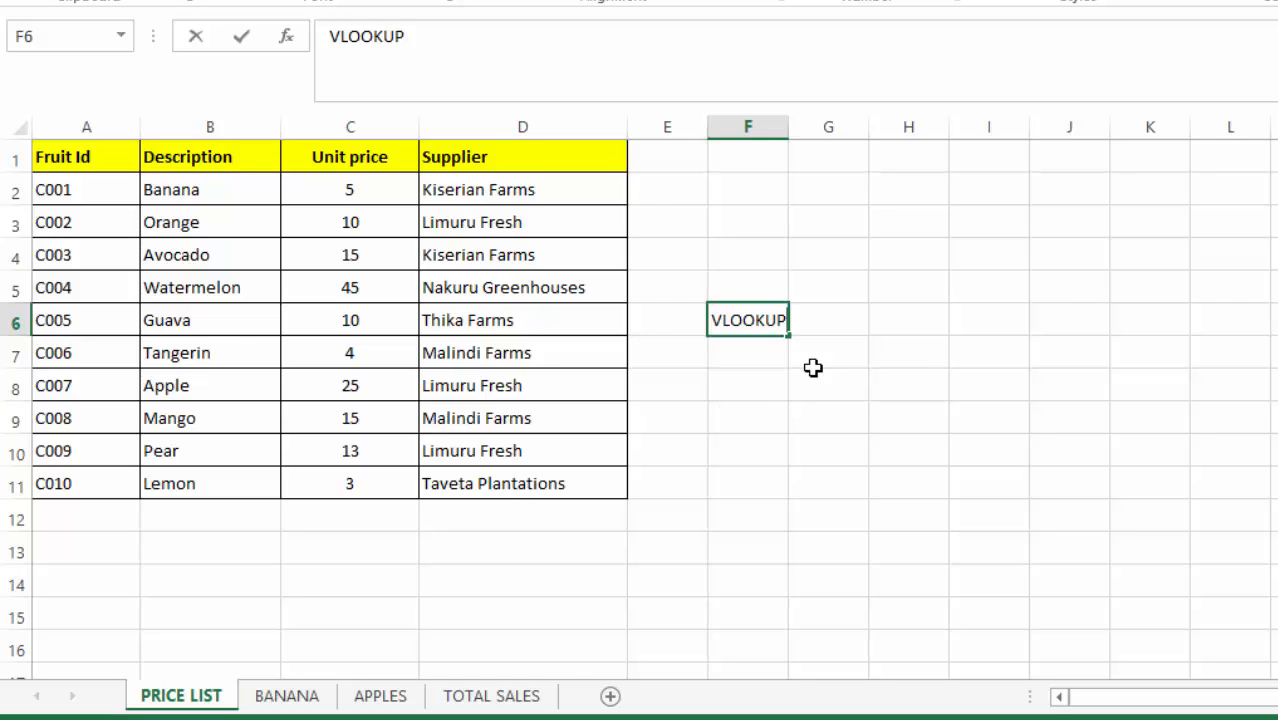
{"action": "key", "text": "BackSpace"}
{"action": "key", "text": "BackSpace"}
{"action": "key", "text": "BackSpace"}
{"action": "key", "text": "BackSpace"}
{"action": "key", "text": "BackSpace"}
{"action": "key", "text": "BackSpace"}
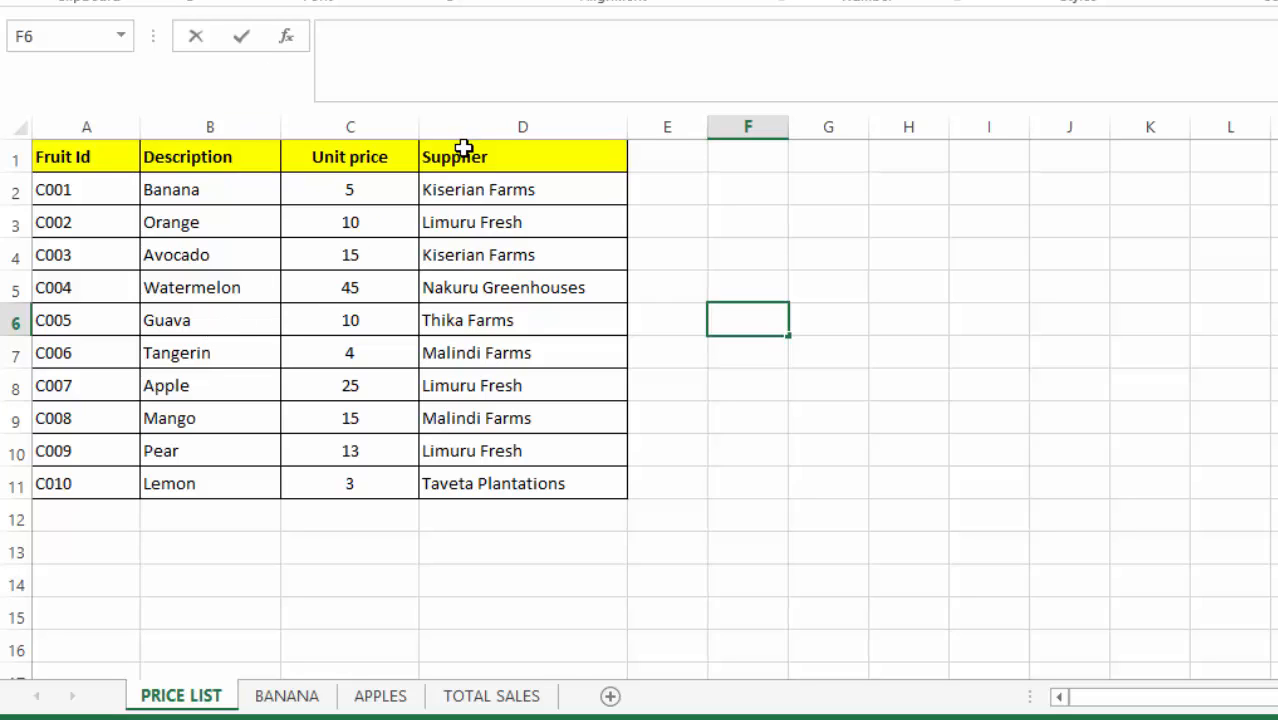
Examine the Apple row on the PRICE LIST sheet together with its Unit price and Supplier columns
{"action": "left_click", "coordinate": [202, 386]}
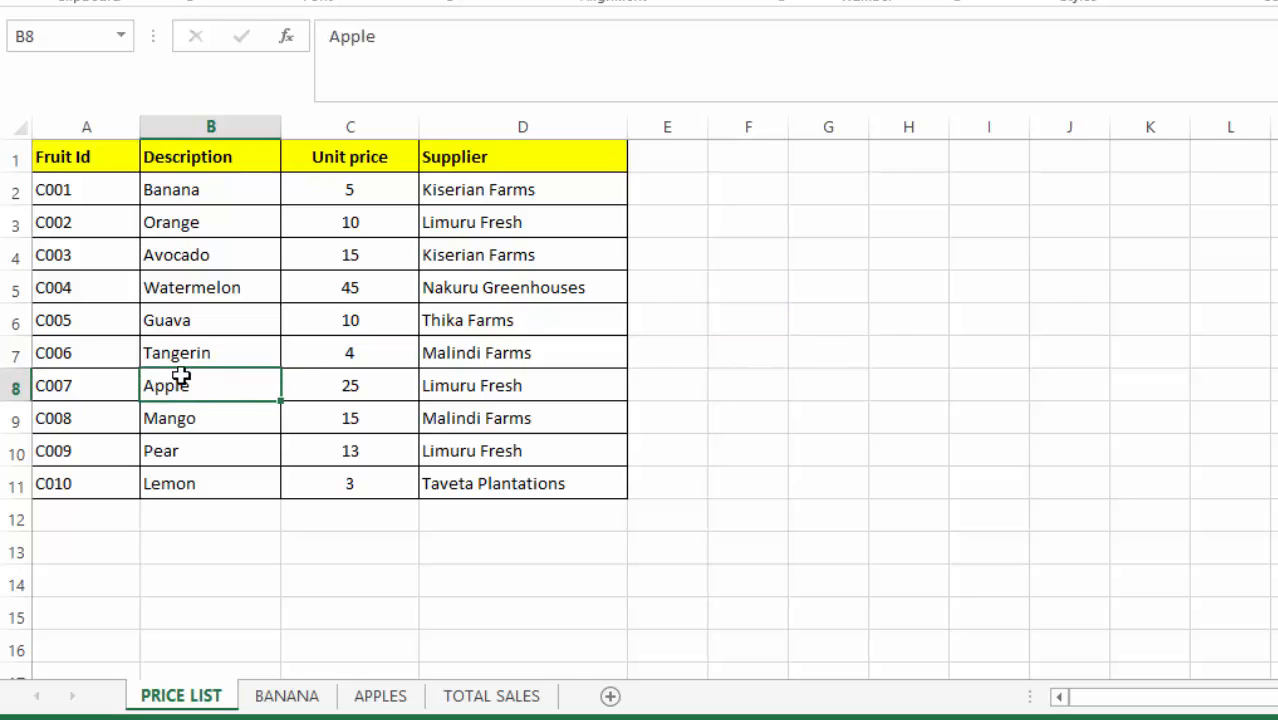
{"action": "left_click", "coordinate": [15, 388]}
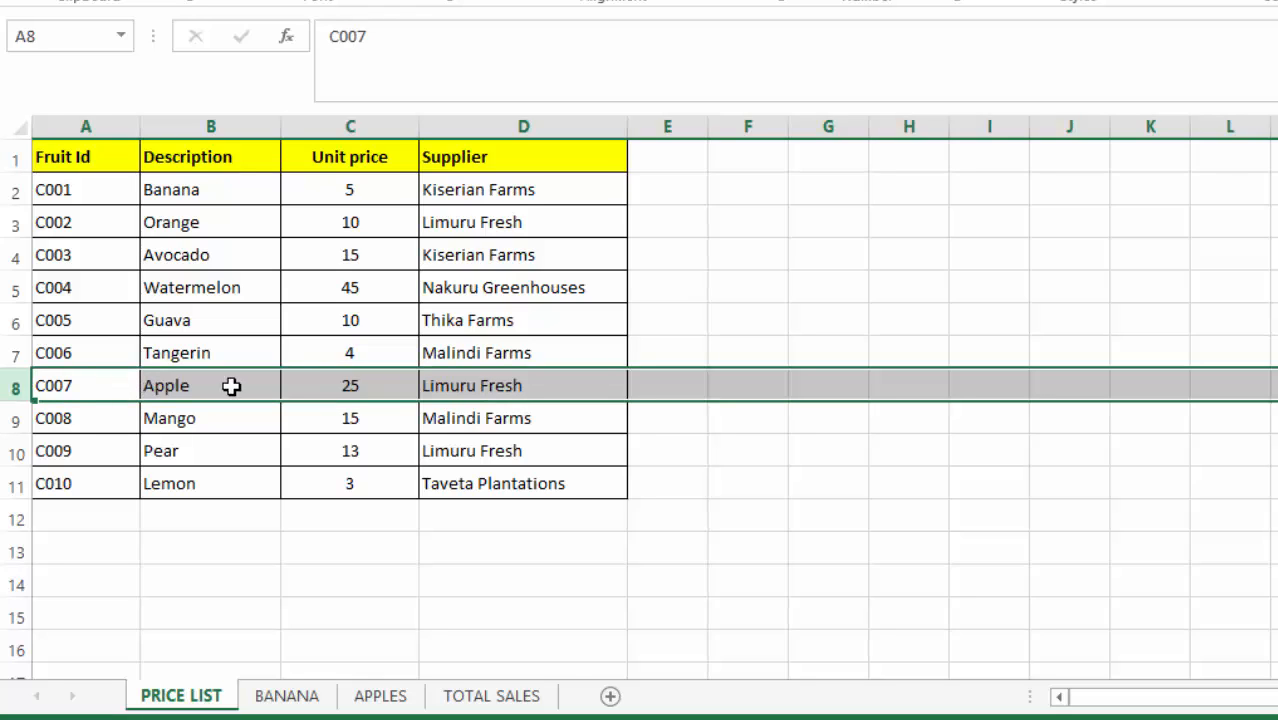
{"action": "left_click", "coordinate": [521, 381]}
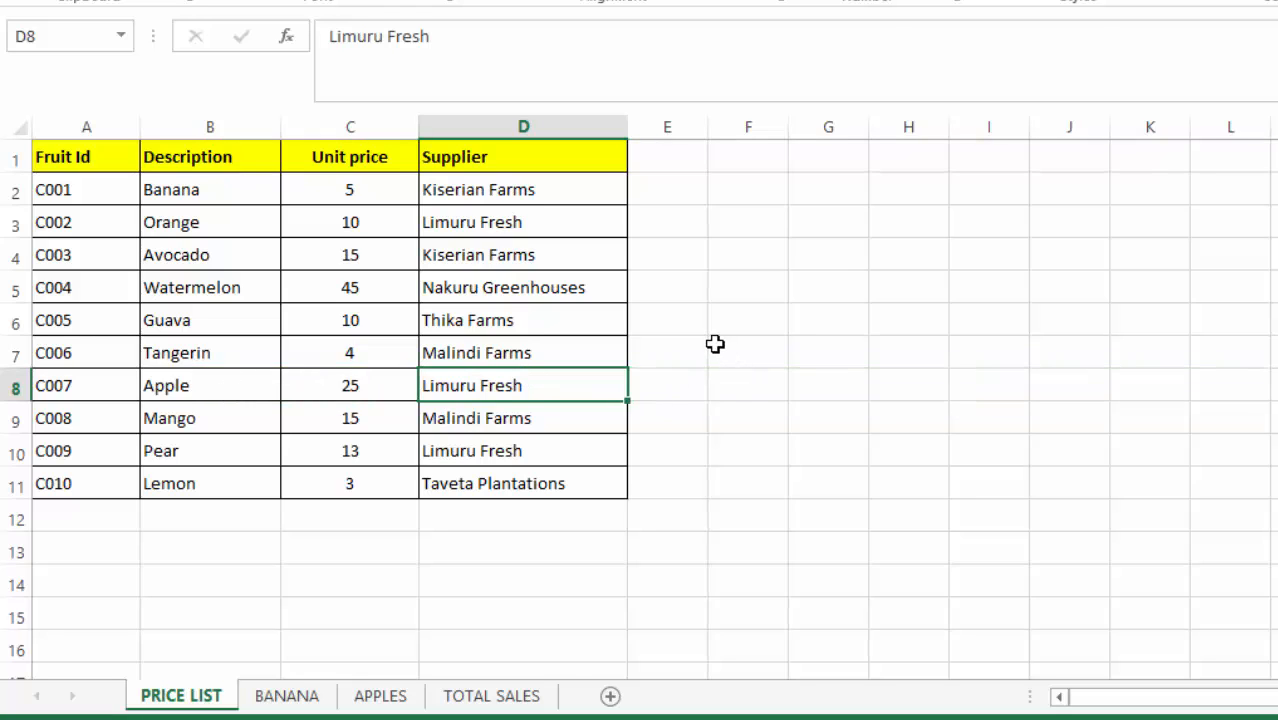
{"action": "left_click", "coordinate": [175, 386]}
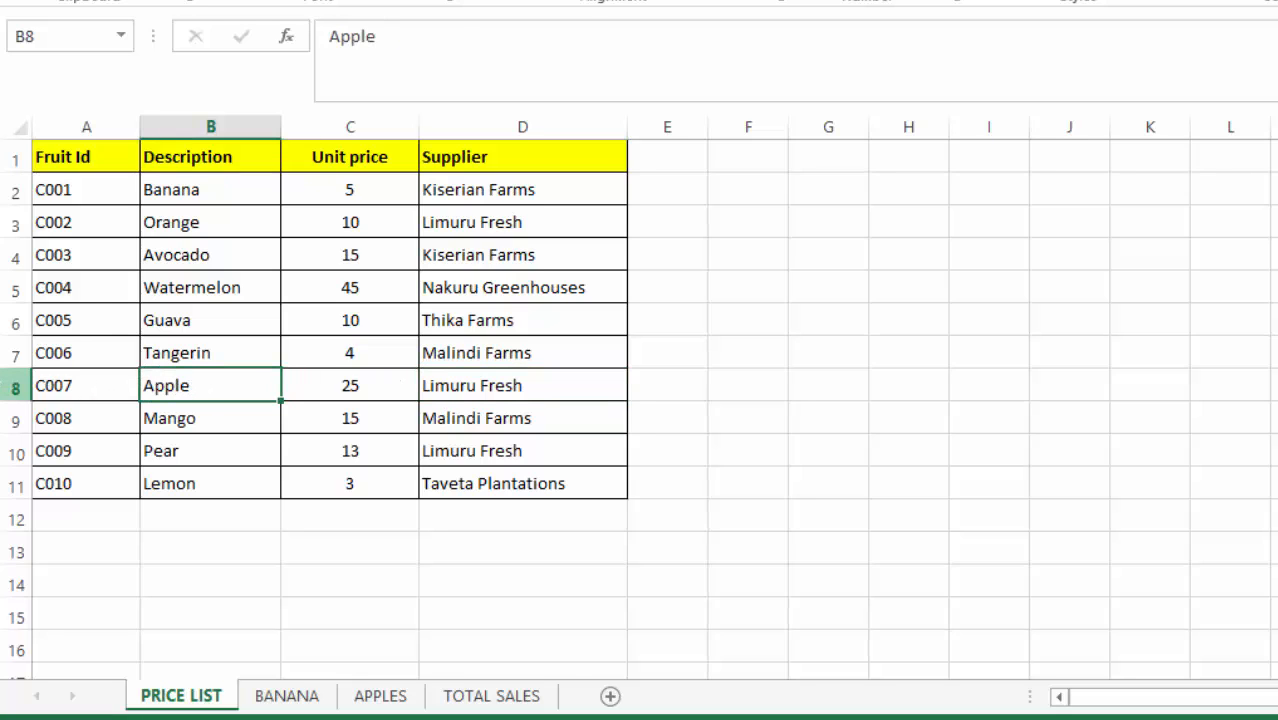
{"action": "left_click", "coordinate": [15, 387]}
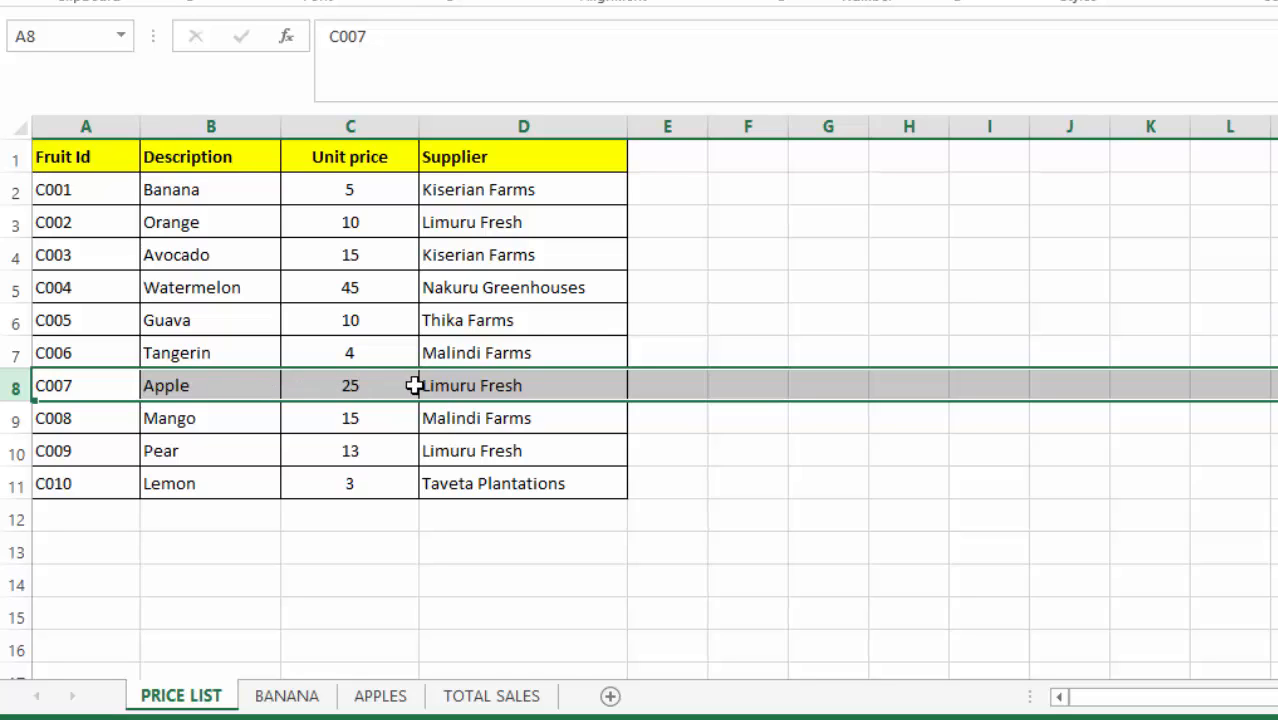
{"action": "left_click", "coordinate": [508, 385]}
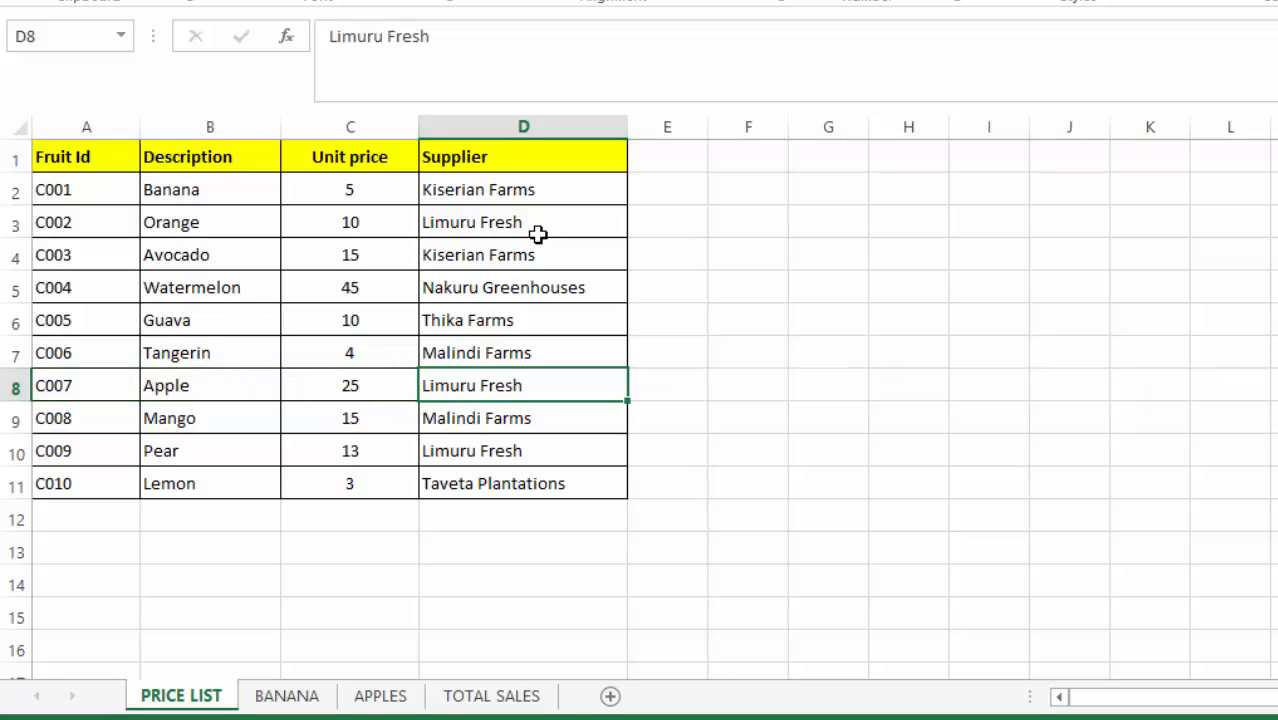
{"action": "left_click", "coordinate": [533, 122]}
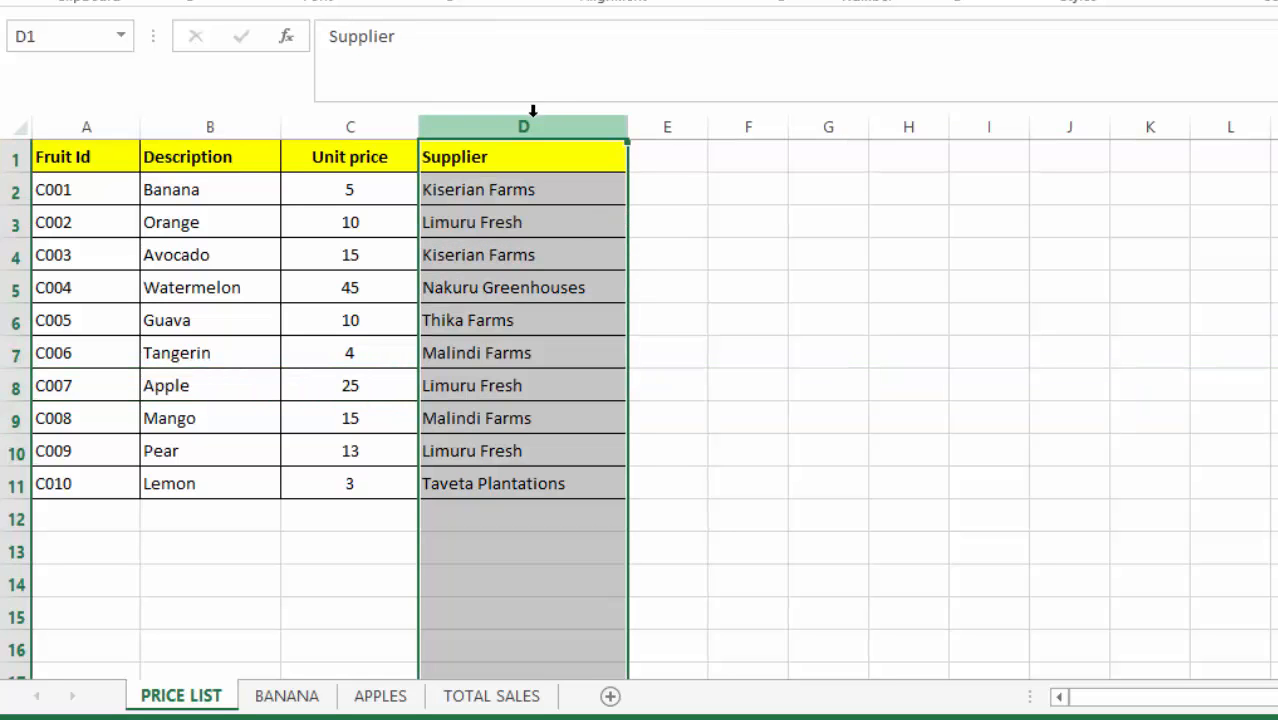
{"action": "left_click", "coordinate": [385, 127]}
{"action": "left_click", "coordinate": [522, 125]}
{"action": "left_click", "coordinate": [785, 290]}
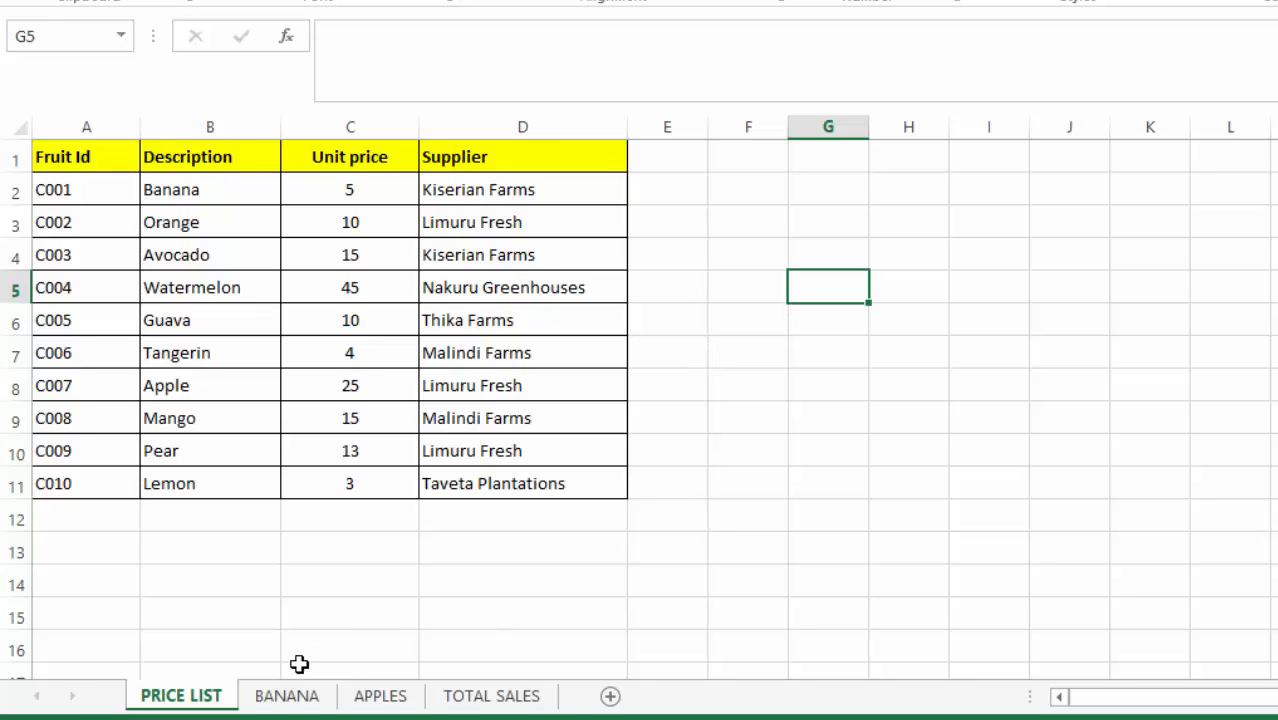
Compare the PRICE LIST sheet with the unit price cells on the BANANA and APPLES sheets
{"action": "left_click", "coordinate": [293, 694]}
{"action": "left_click", "coordinate": [711, 226]}
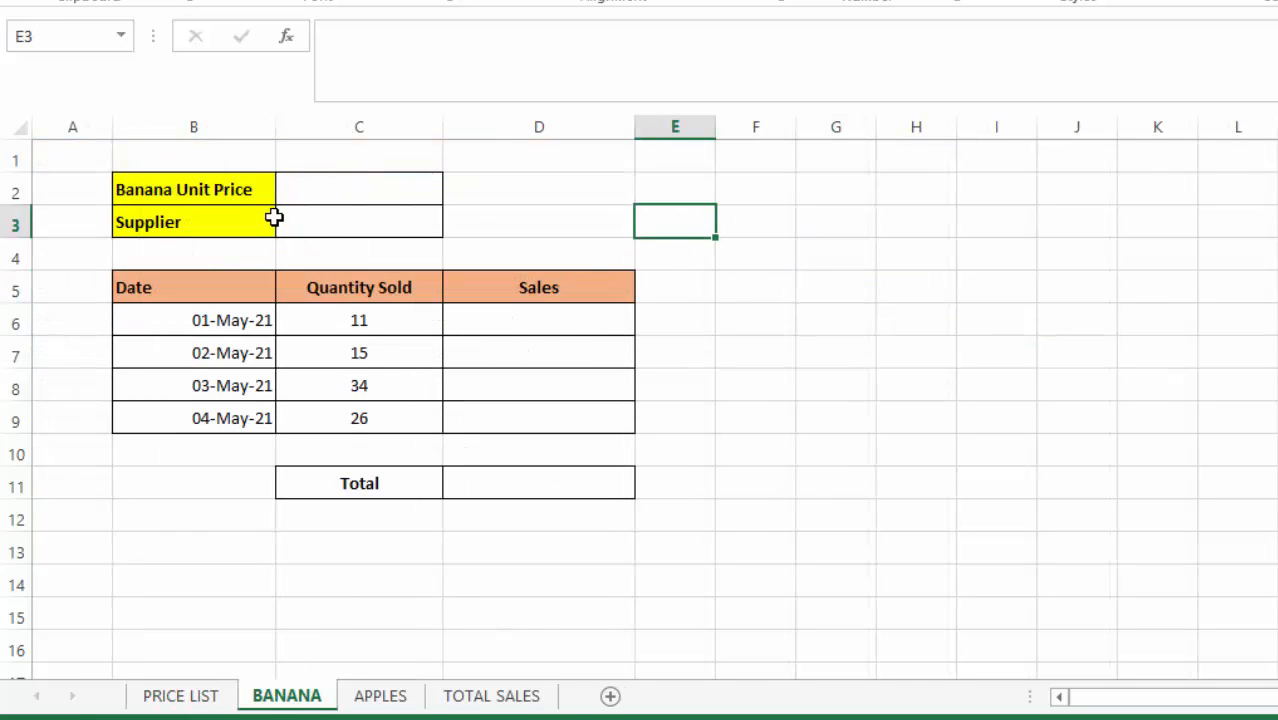
{"action": "left_click", "coordinate": [366, 192]}
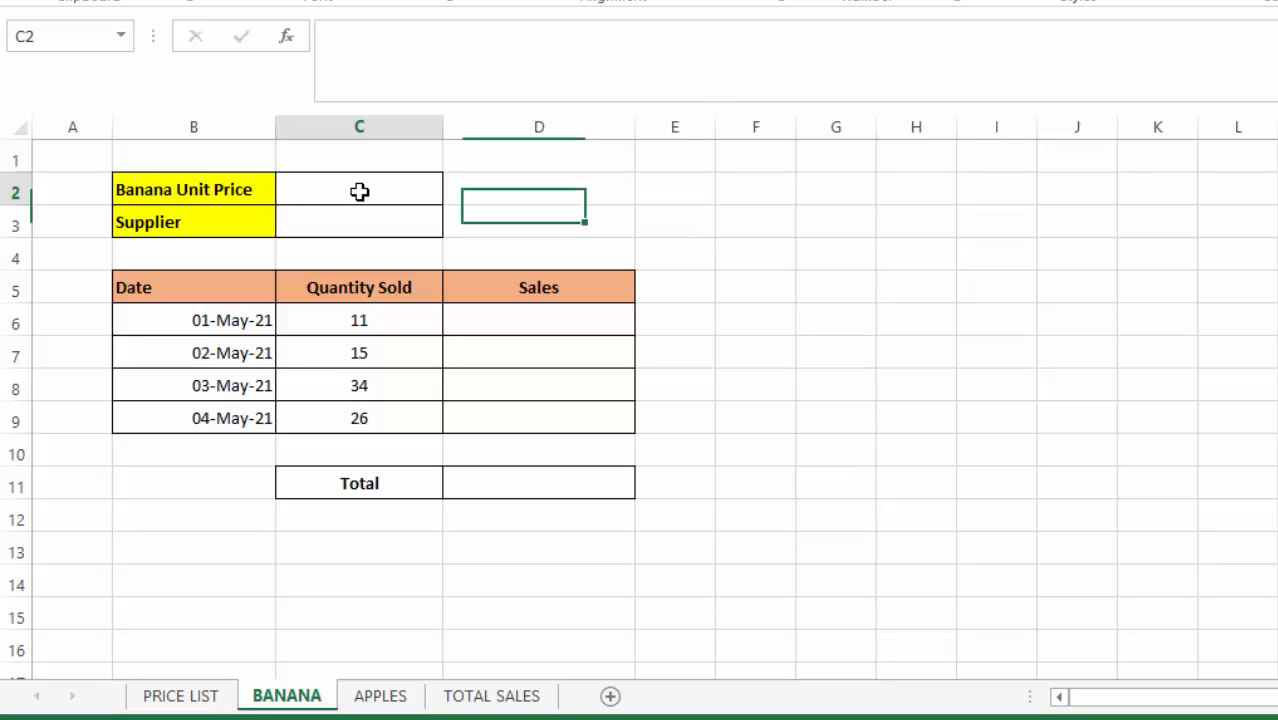
{"action": "left_click", "coordinate": [180, 696]}
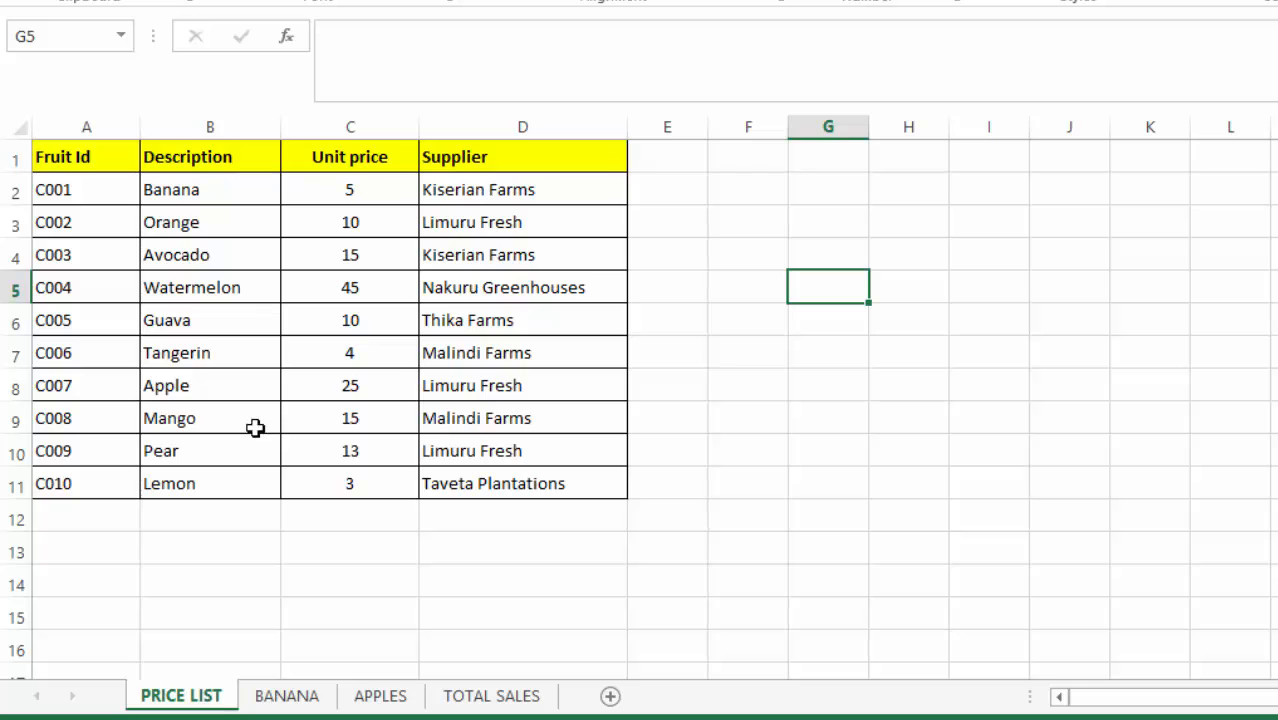
{"action": "left_click", "coordinate": [378, 697]}
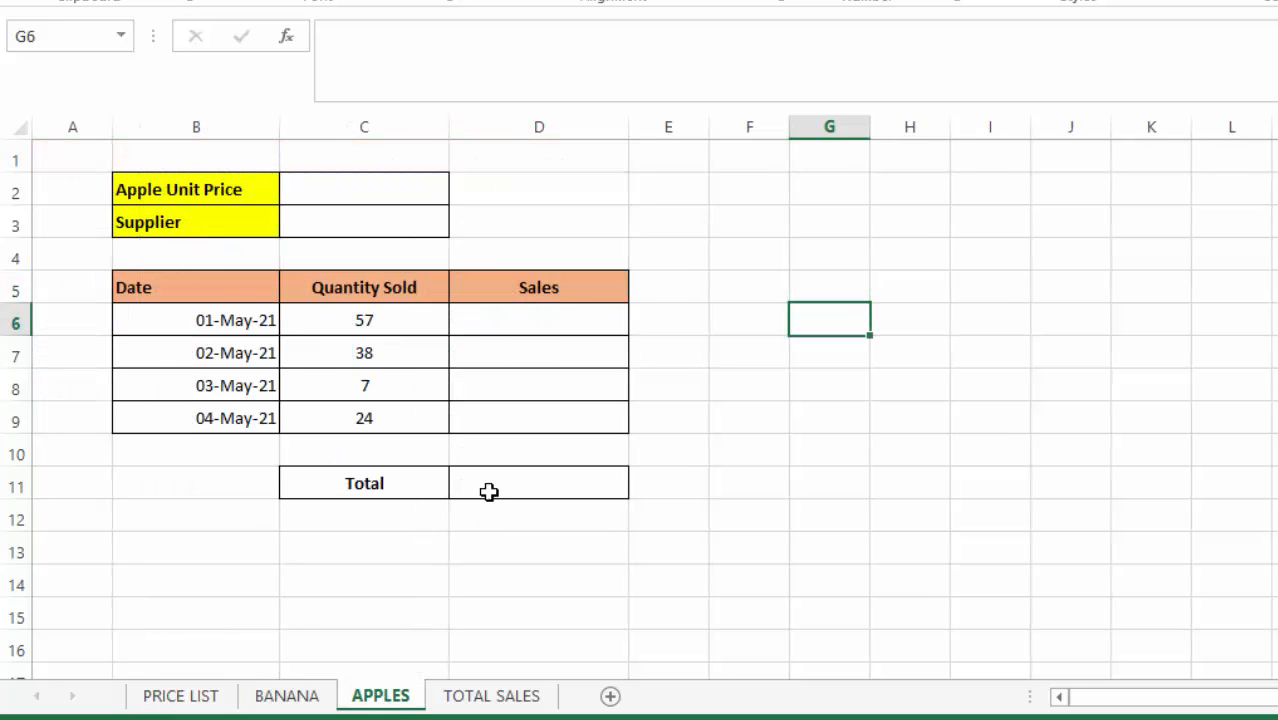
{"action": "left_click", "coordinate": [364, 186]}
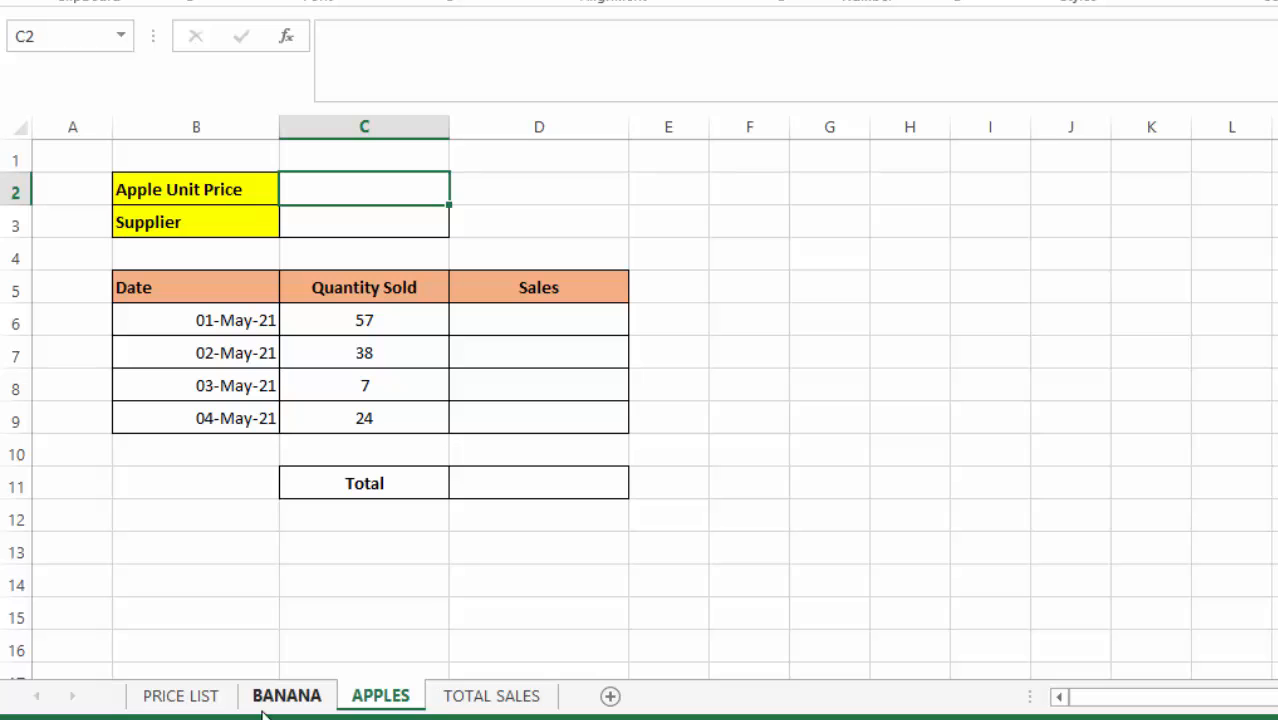
Review the Fruit Id, Description, Unit price and Supplier columns on the PRICE LIST sheet
{"action": "left_click", "coordinate": [174, 700]}
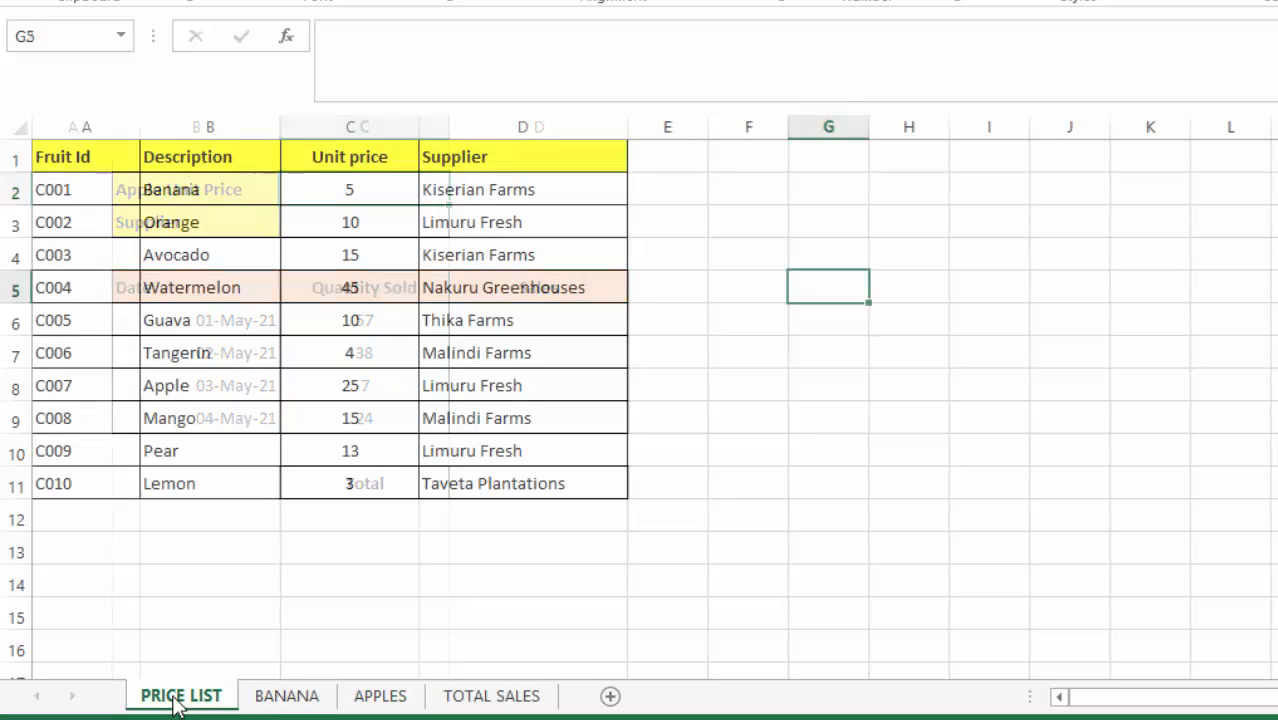
{"action": "left_click", "coordinate": [791, 226]}
{"action": "scroll", "coordinate": [768, 548], "scroll_direction": "down", "scroll_amount": 2}
{"action": "scroll", "coordinate": [767, 525], "scroll_direction": "up", "scroll_amount": 2}
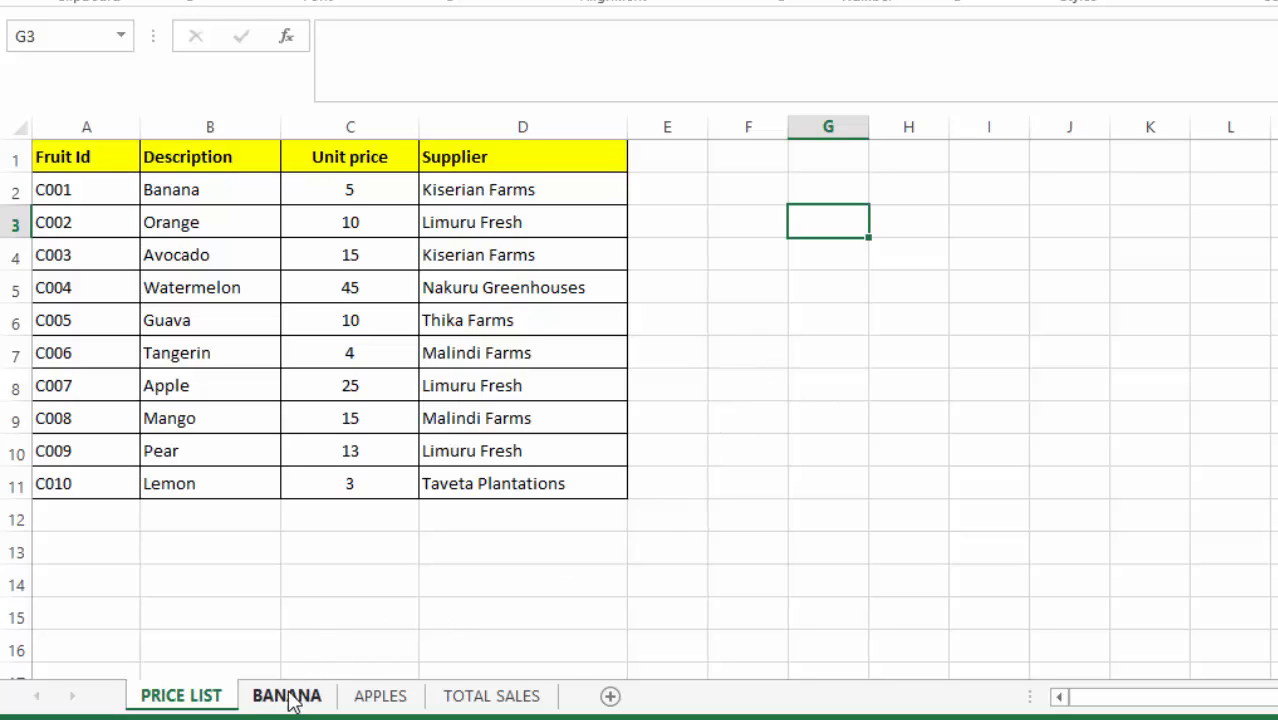
{"action": "left_click", "coordinate": [718, 395]}
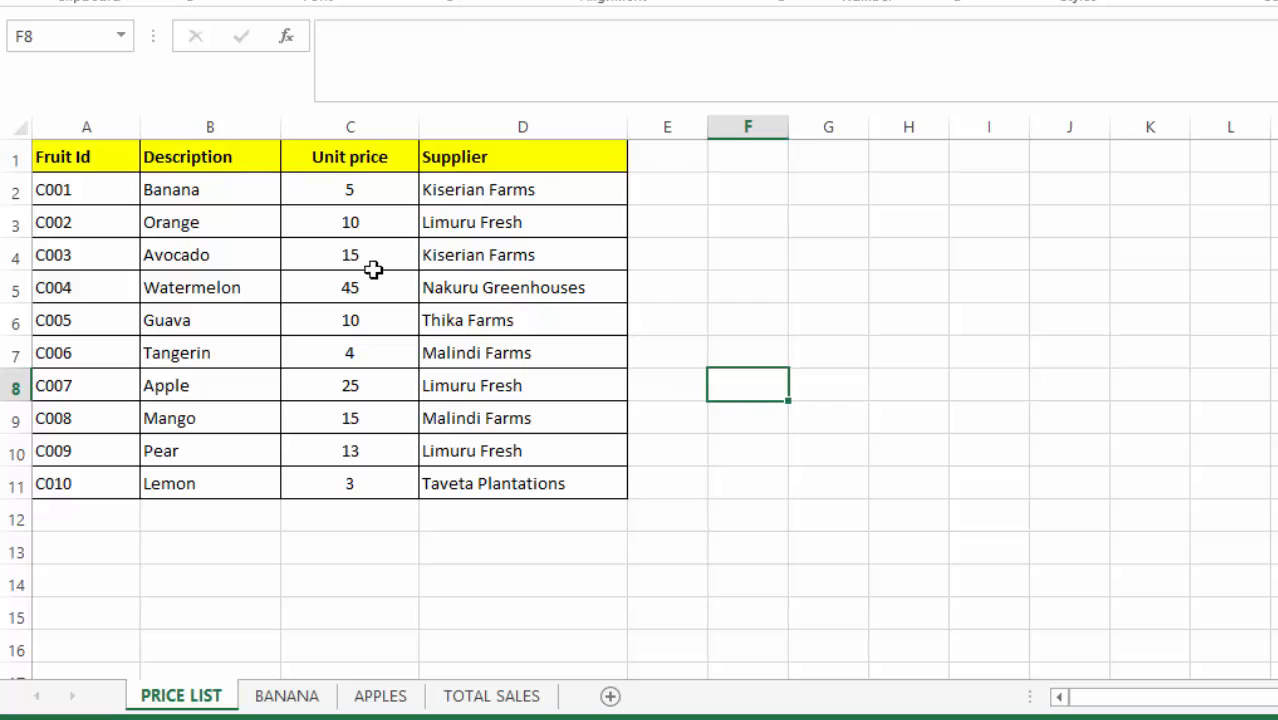
{"action": "left_click", "coordinate": [78, 156]}
{"action": "left_click_drag", "start_coordinate": [86, 126], "coordinate": [183, 128]}
{"action": "left_click", "coordinate": [183, 128]}
{"action": "left_click", "coordinate": [391, 123]}
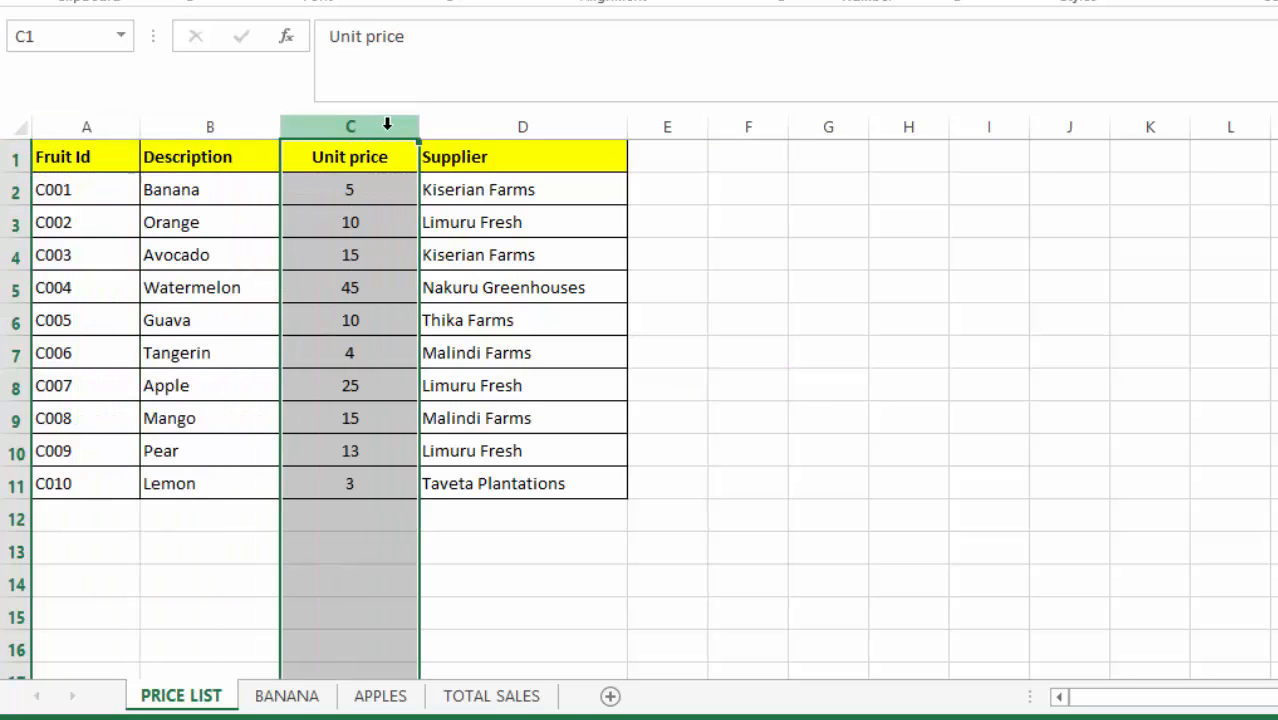
{"action": "left_click", "coordinate": [490, 122]}
{"action": "left_click", "coordinate": [912, 318]}
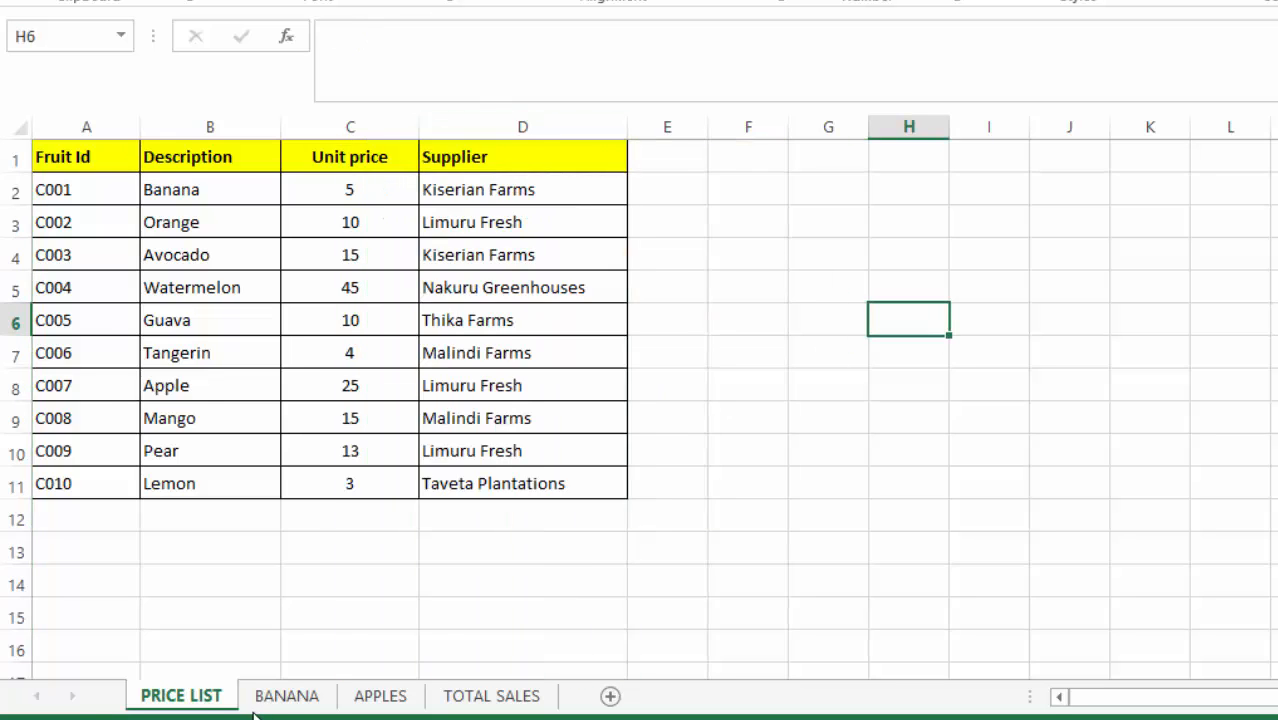
Inspect the unit price and supplier cells on the BANANA and APPLES sheets and the sales cells on the TOTAL SALES sheet
{"action": "left_click", "coordinate": [292, 695]}
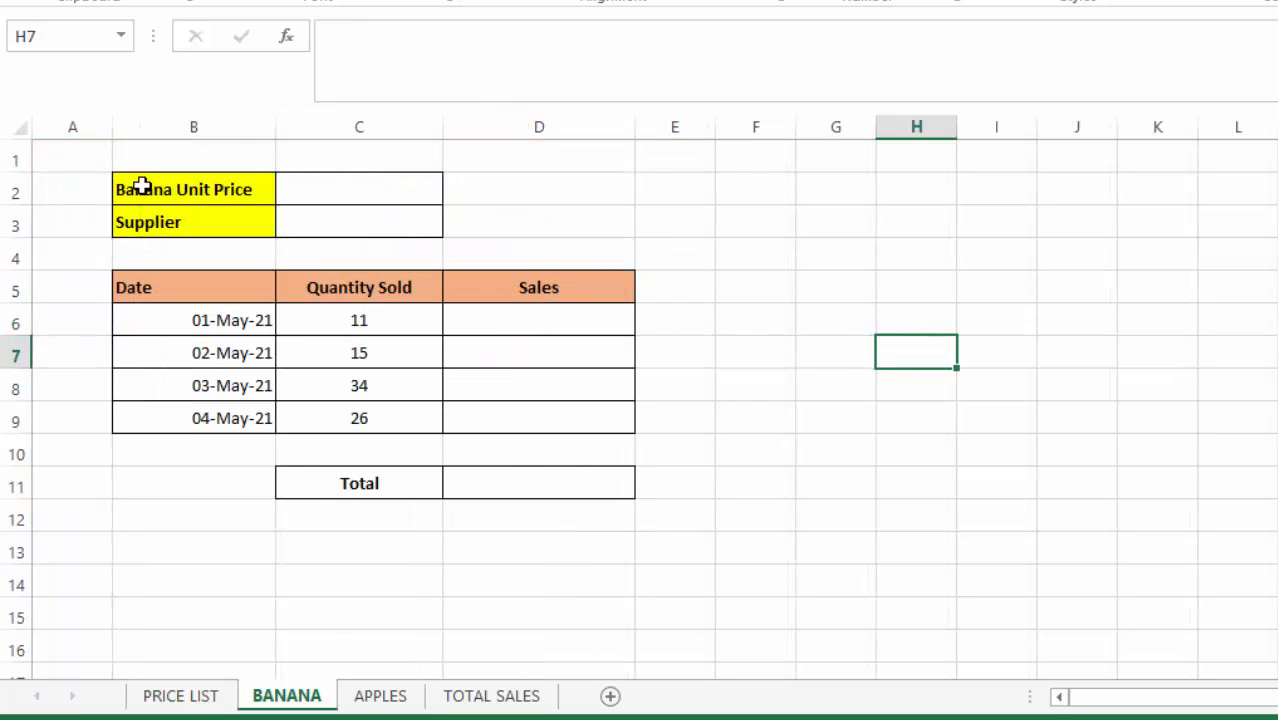
{"action": "left_click", "coordinate": [318, 197]}
{"action": "left_click", "coordinate": [317, 222]}
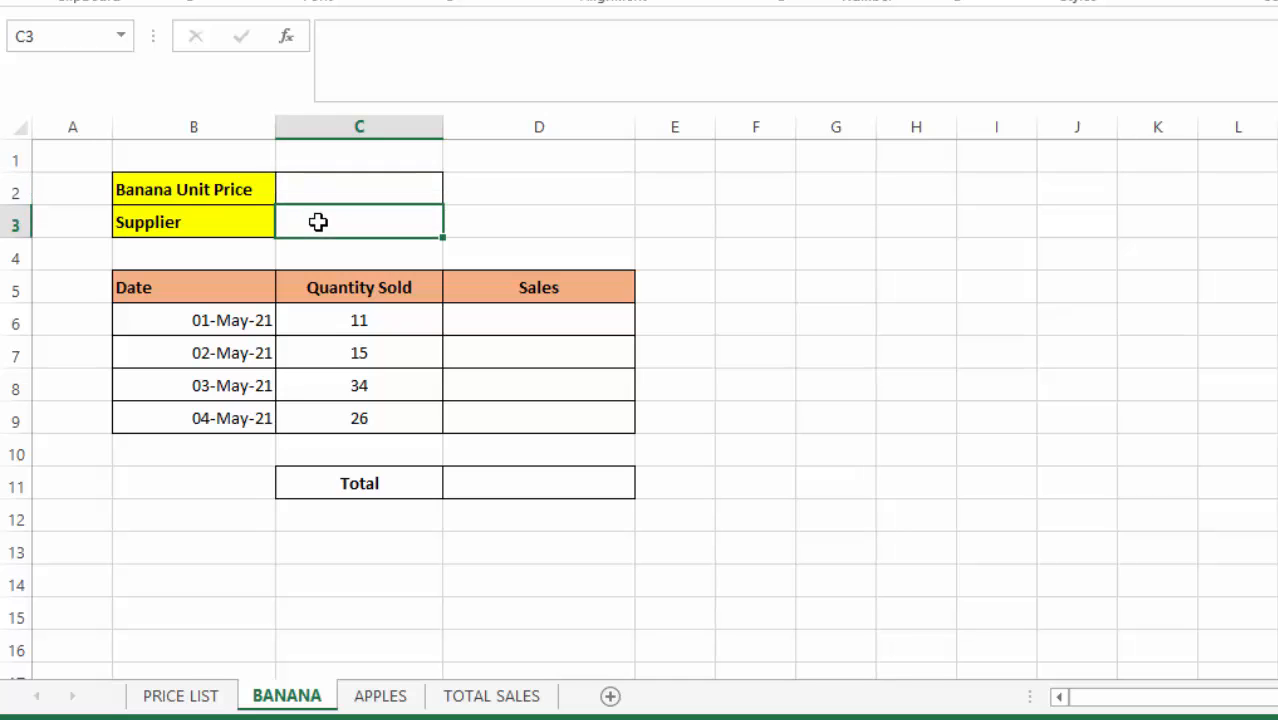
{"action": "left_click", "coordinate": [380, 698]}
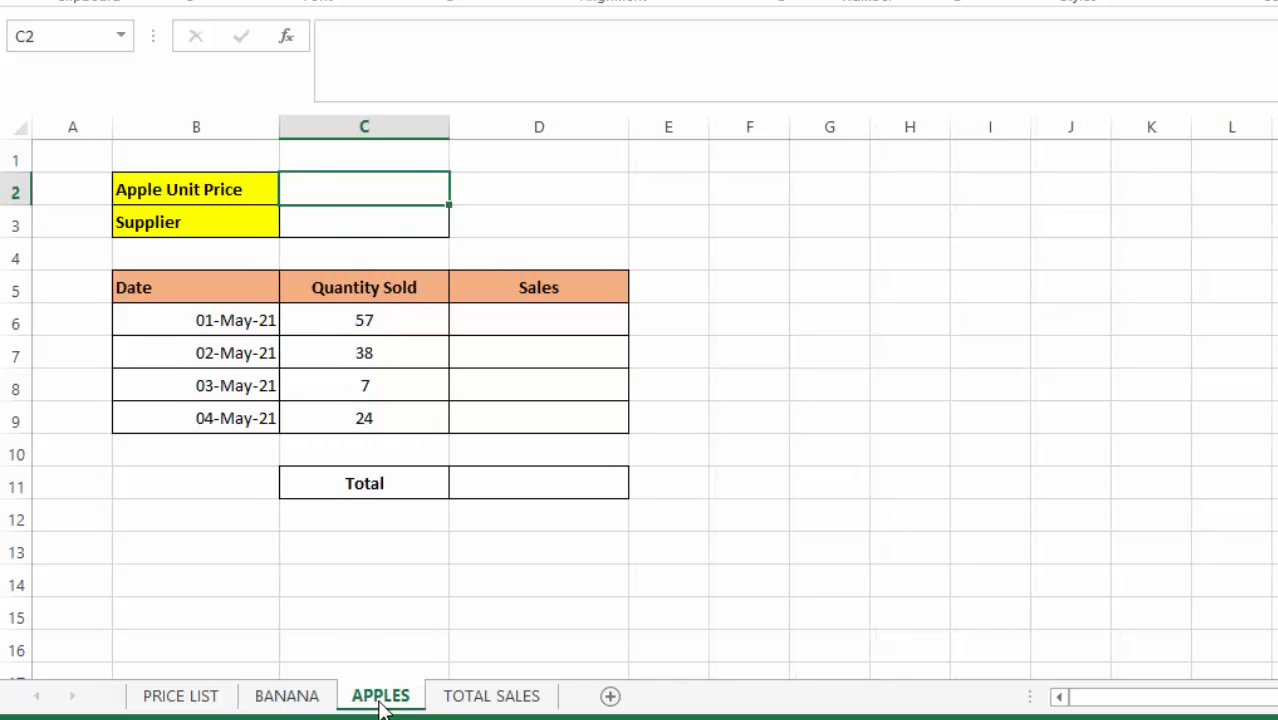
{"action": "left_click", "coordinate": [339, 221]}
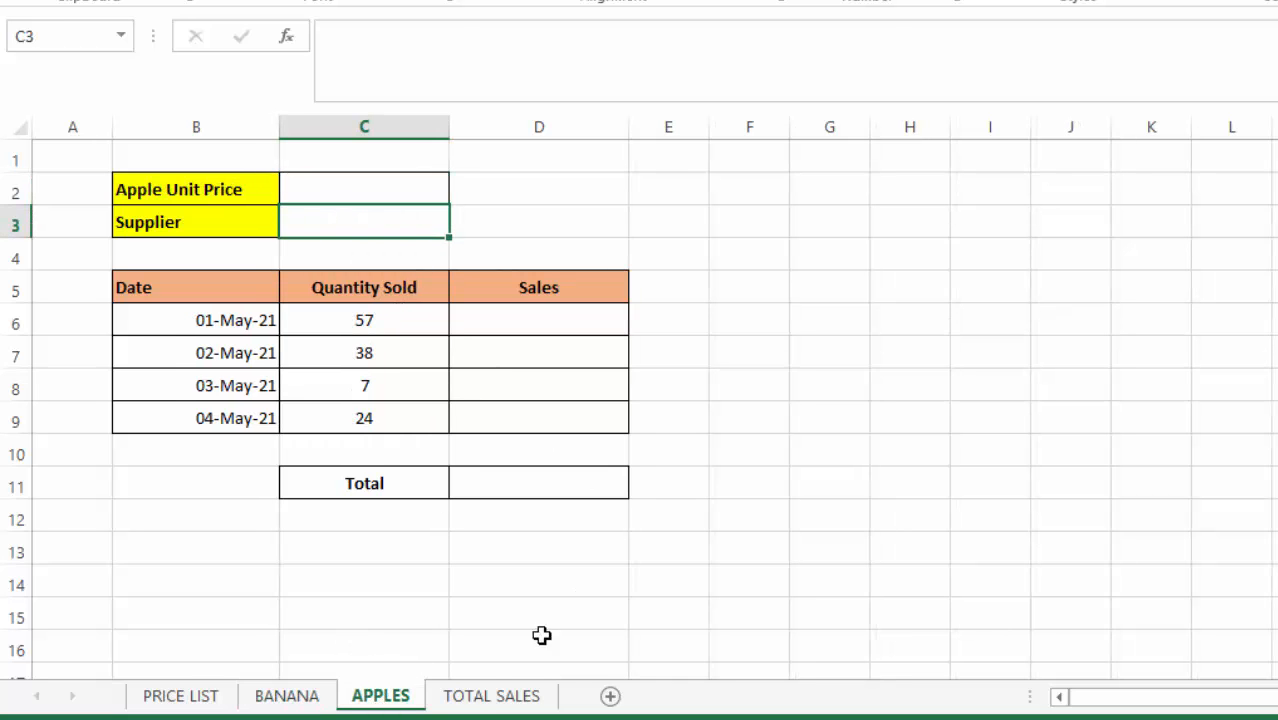
{"action": "left_click", "coordinate": [474, 697]}
{"action": "left_click", "coordinate": [465, 224]}
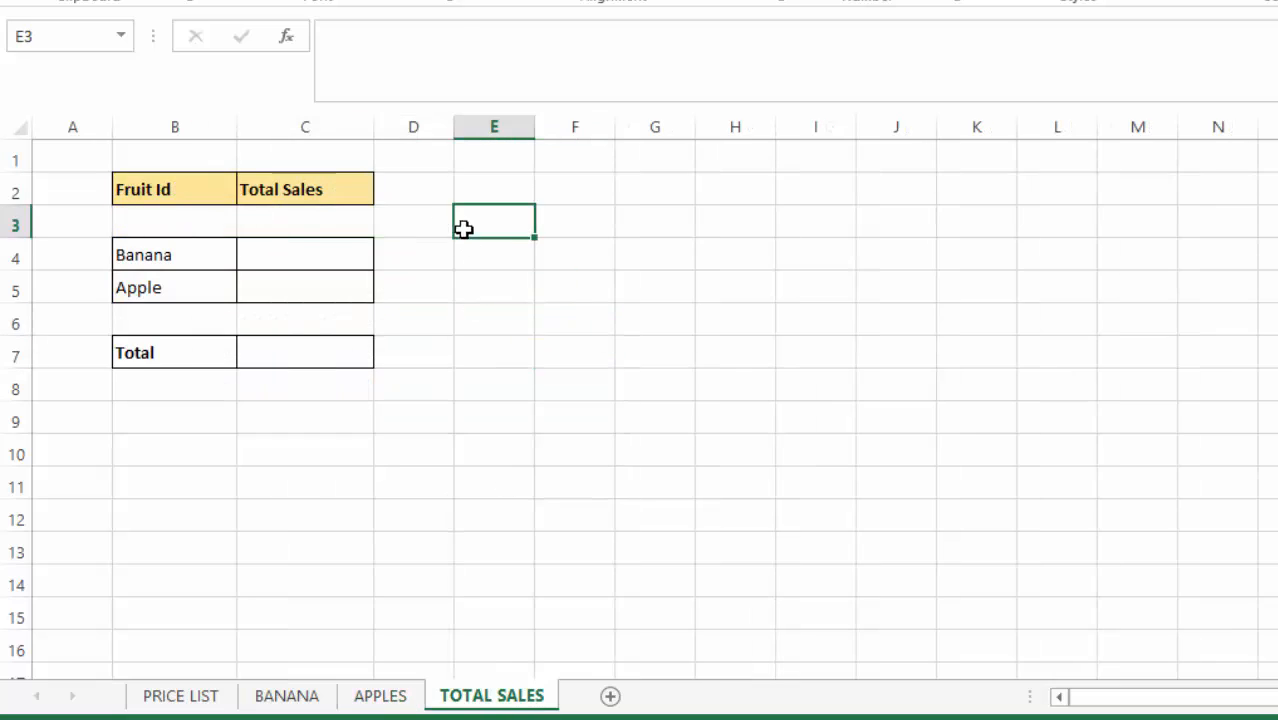
{"action": "left_click", "coordinate": [294, 249]}
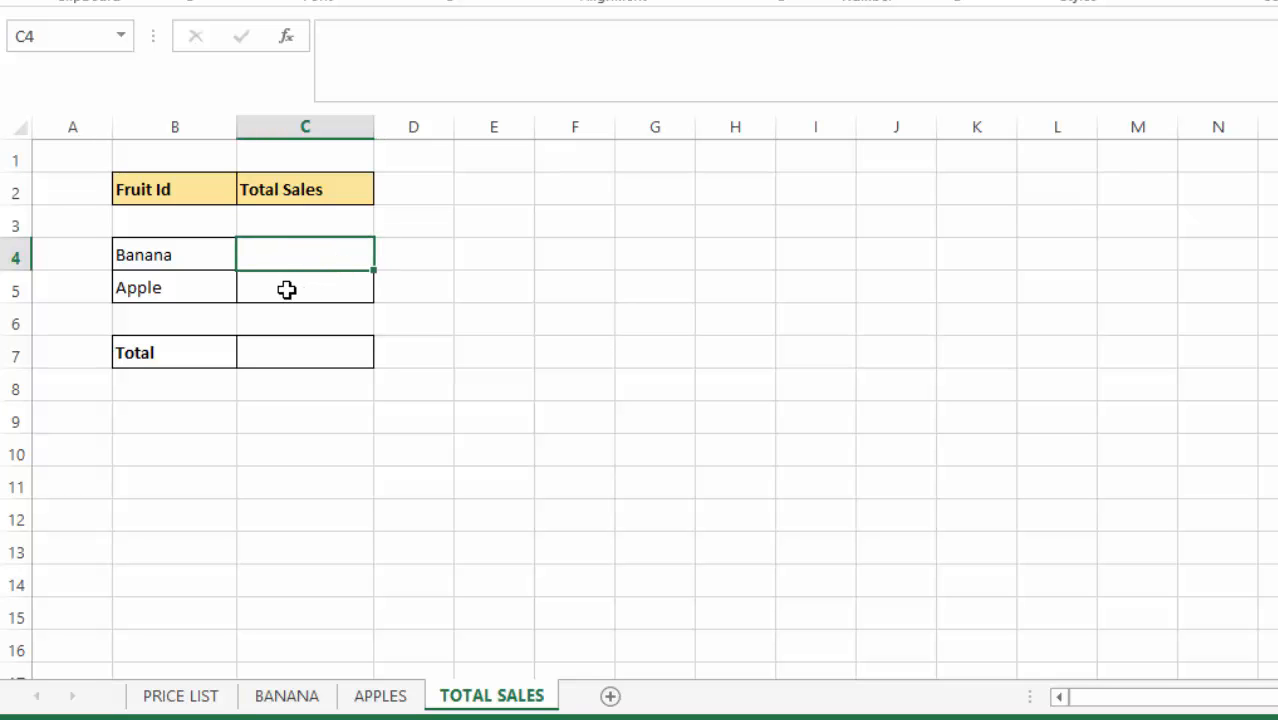
{"action": "left_click", "coordinate": [287, 289]}
{"action": "left_click", "coordinate": [293, 354]}
{"action": "left_click", "coordinate": [467, 351]}
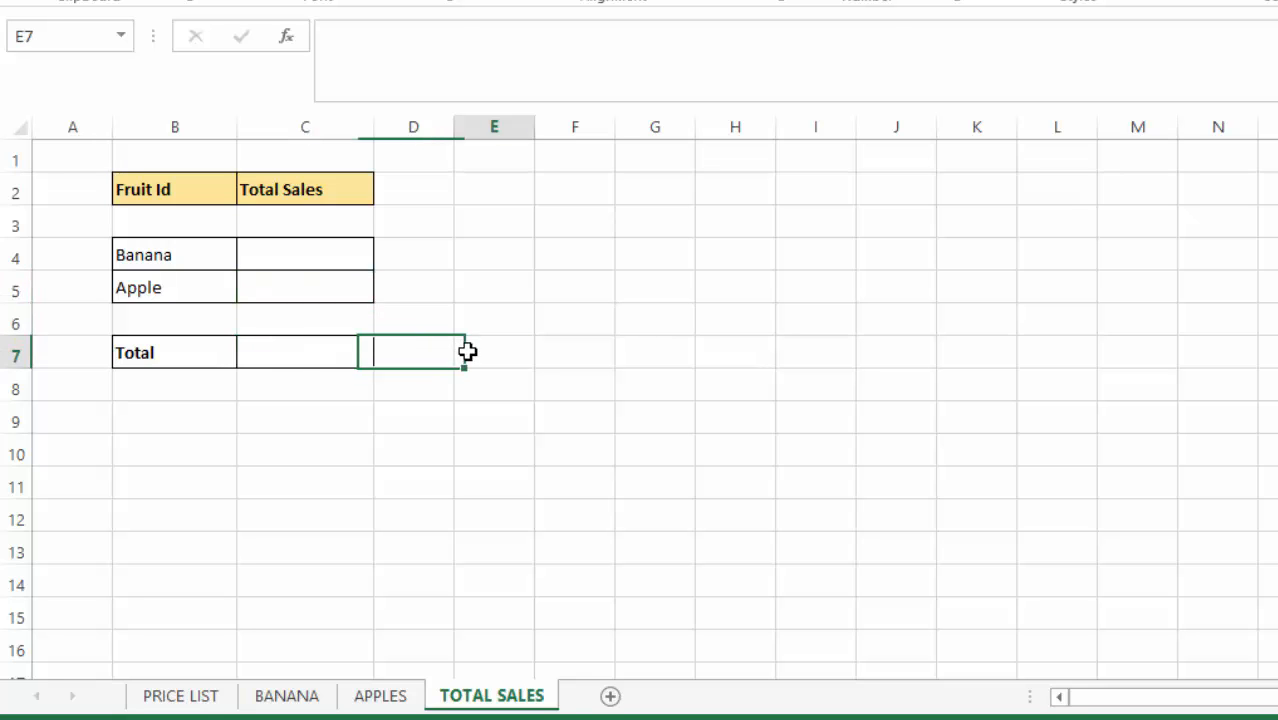
Start a VLOOKUP formula in the Banana Unit Price cell C2 on the BANANA sheet
{"action": "left_click", "coordinate": [287, 694]}
{"action": "left_click", "coordinate": [916, 318]}
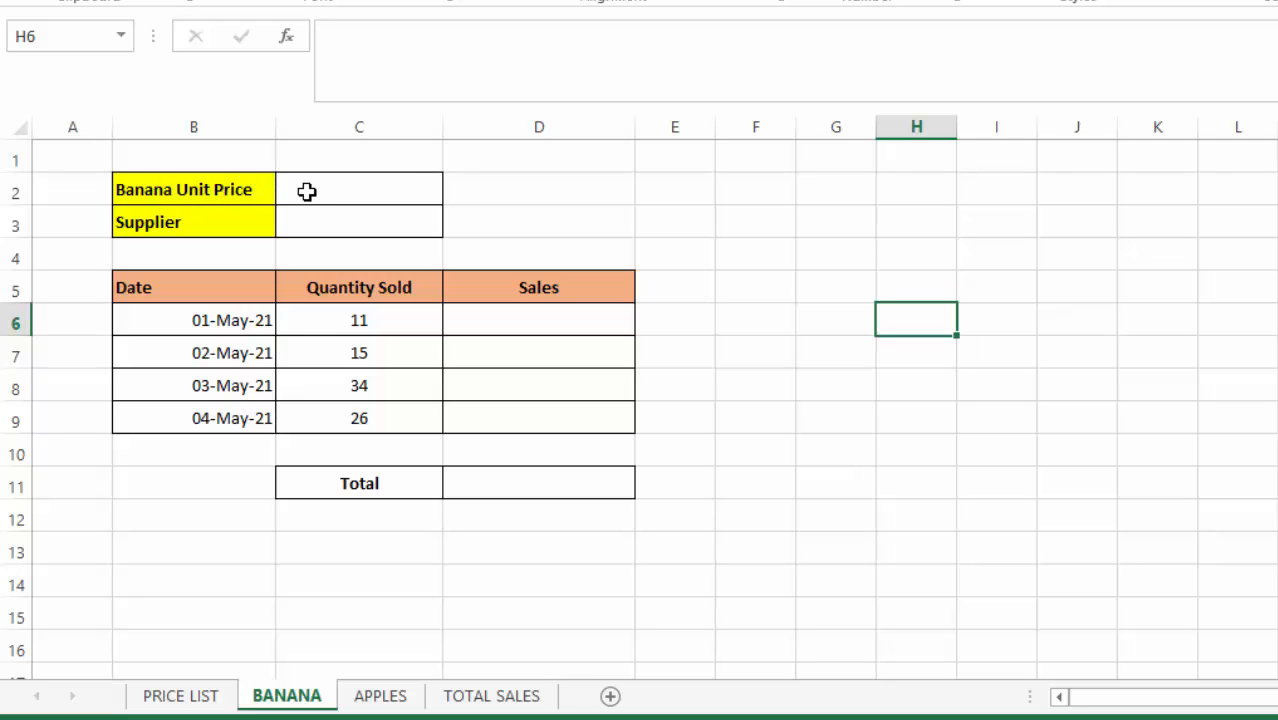
{"action": "left_click", "coordinate": [351, 189]}
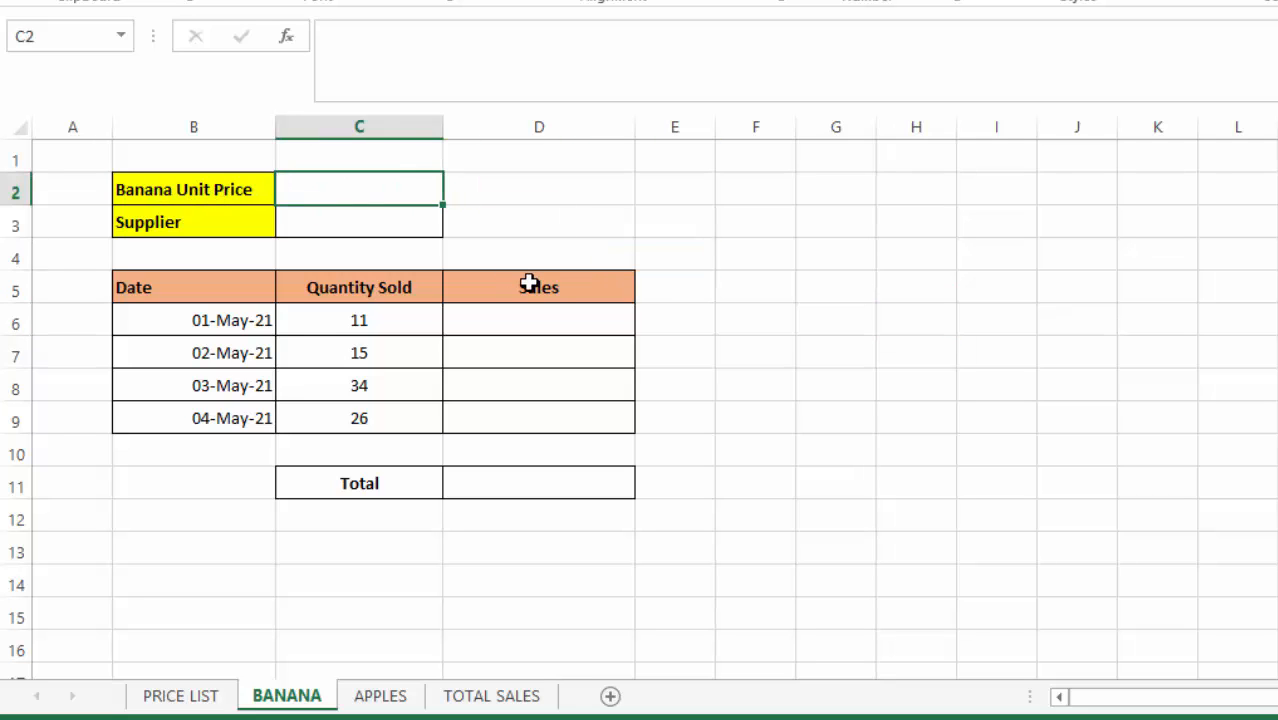
{"action": "type", "text": "=v"}
{"action": "key", "text": "Escape"}
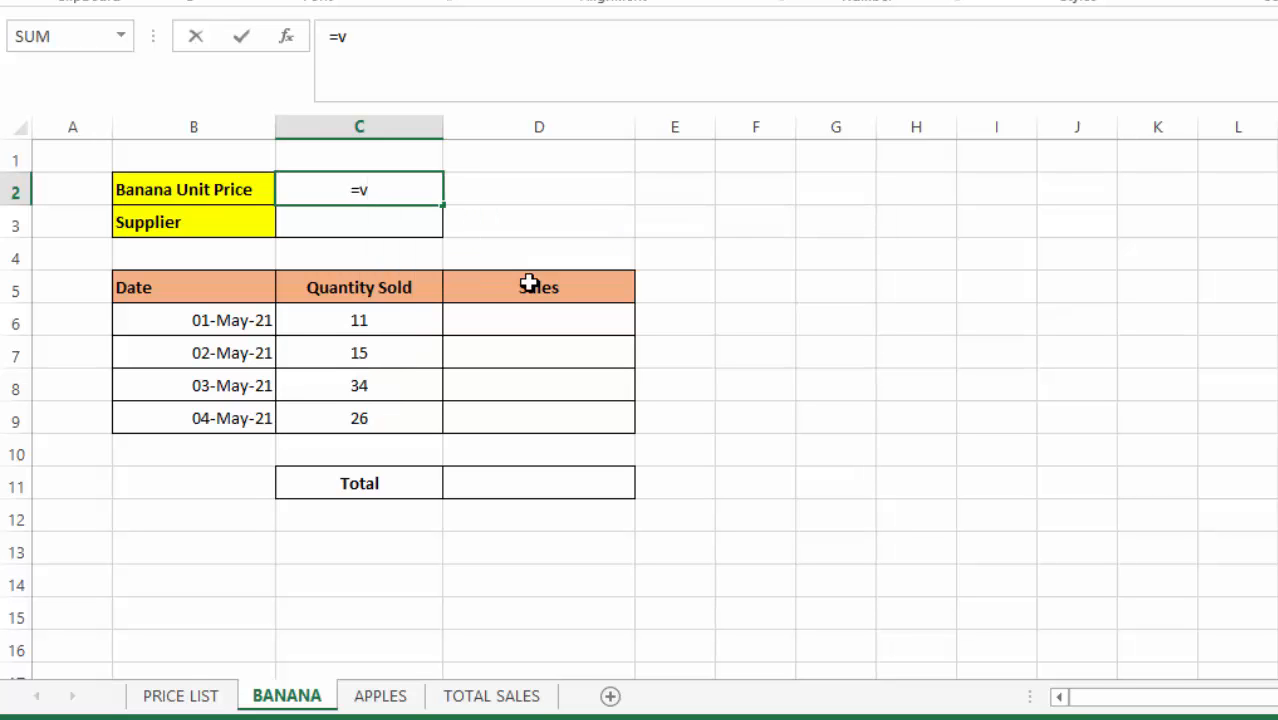
{"action": "key", "text": "BackSpace"}
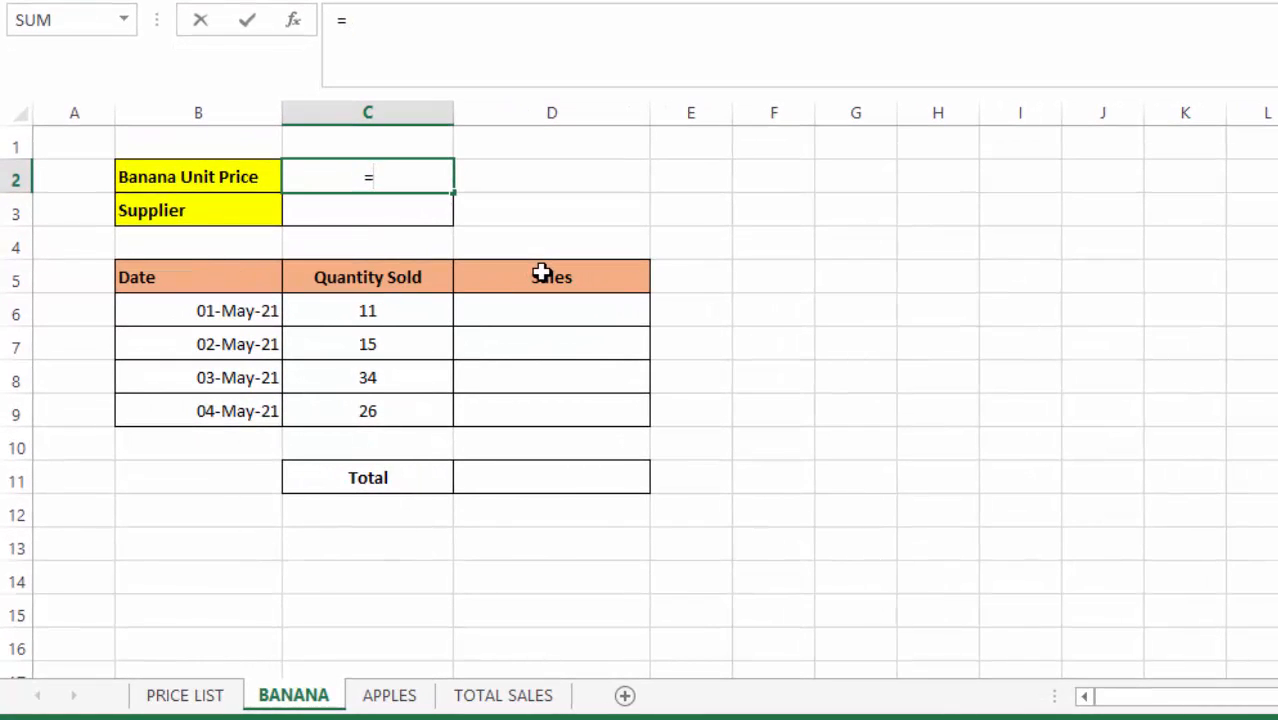
{"action": "type", "text": "VL"}
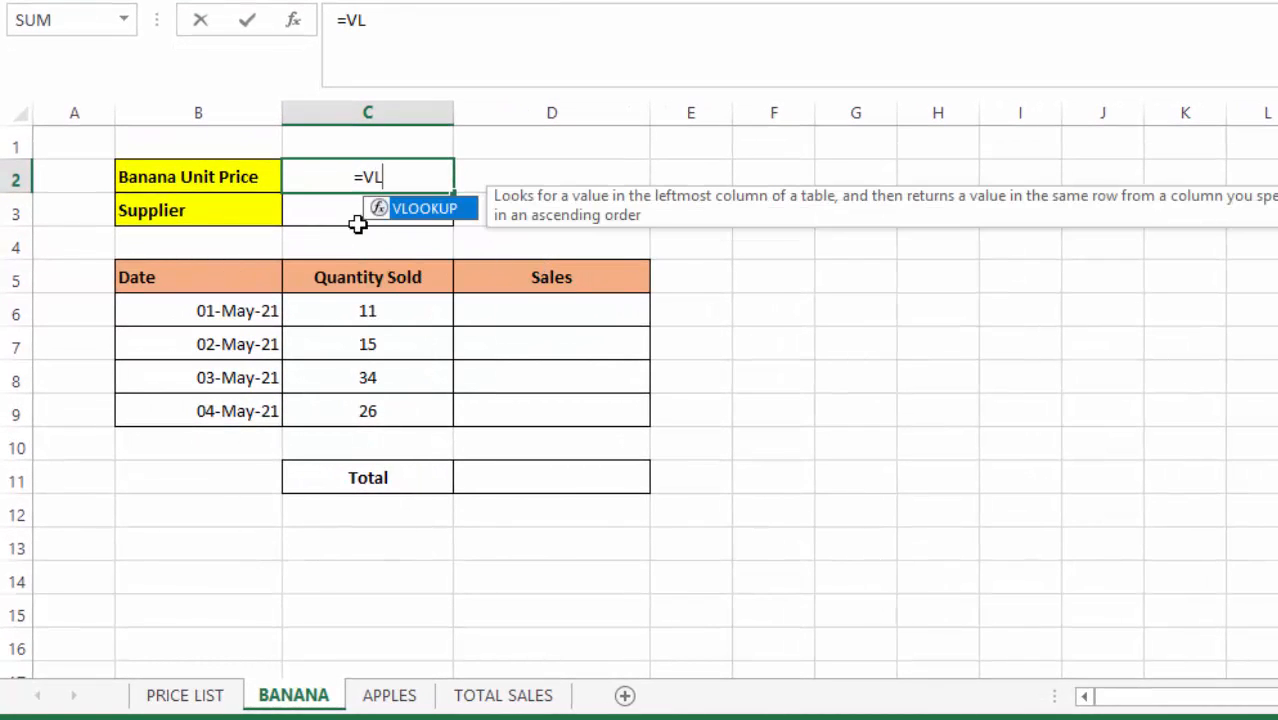
{"action": "double_click", "coordinate": [425, 208]}
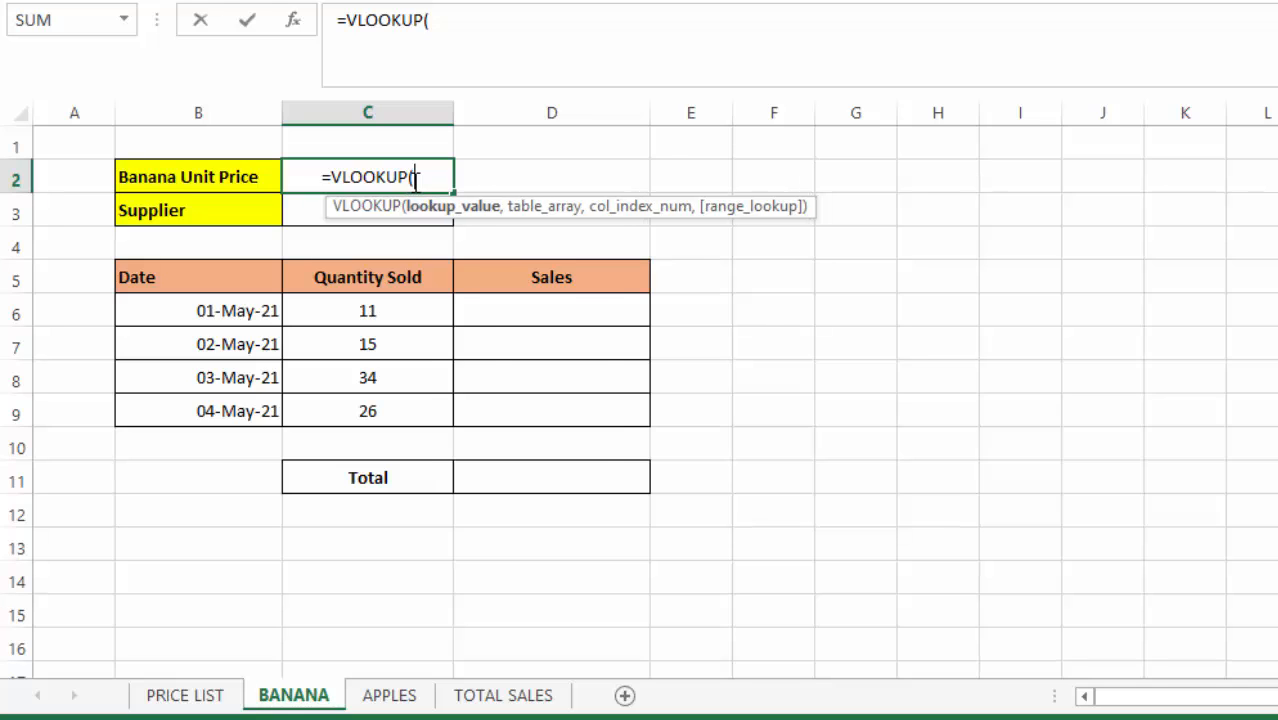
Enter "Banana" in quotation marks as the lookup value of the unit price formula, followed by a comma
{"action": "type", "text": "Banana"}
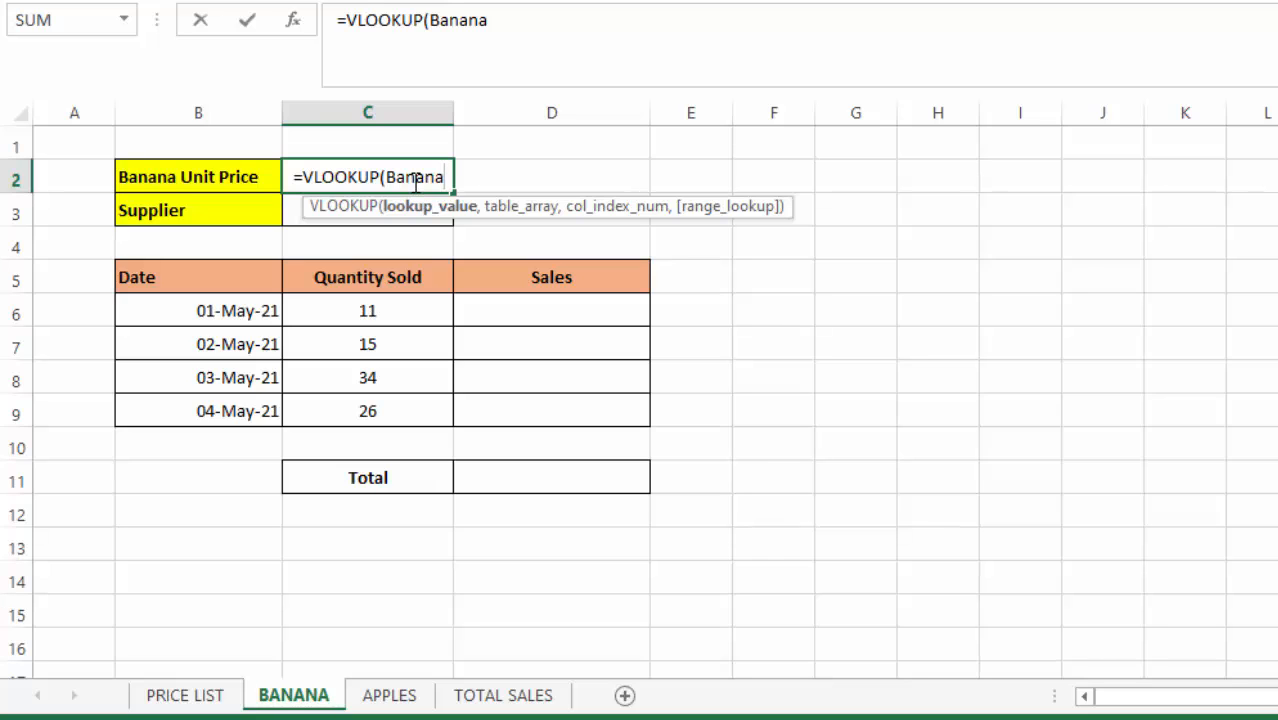
{"action": "type", "text": ","}
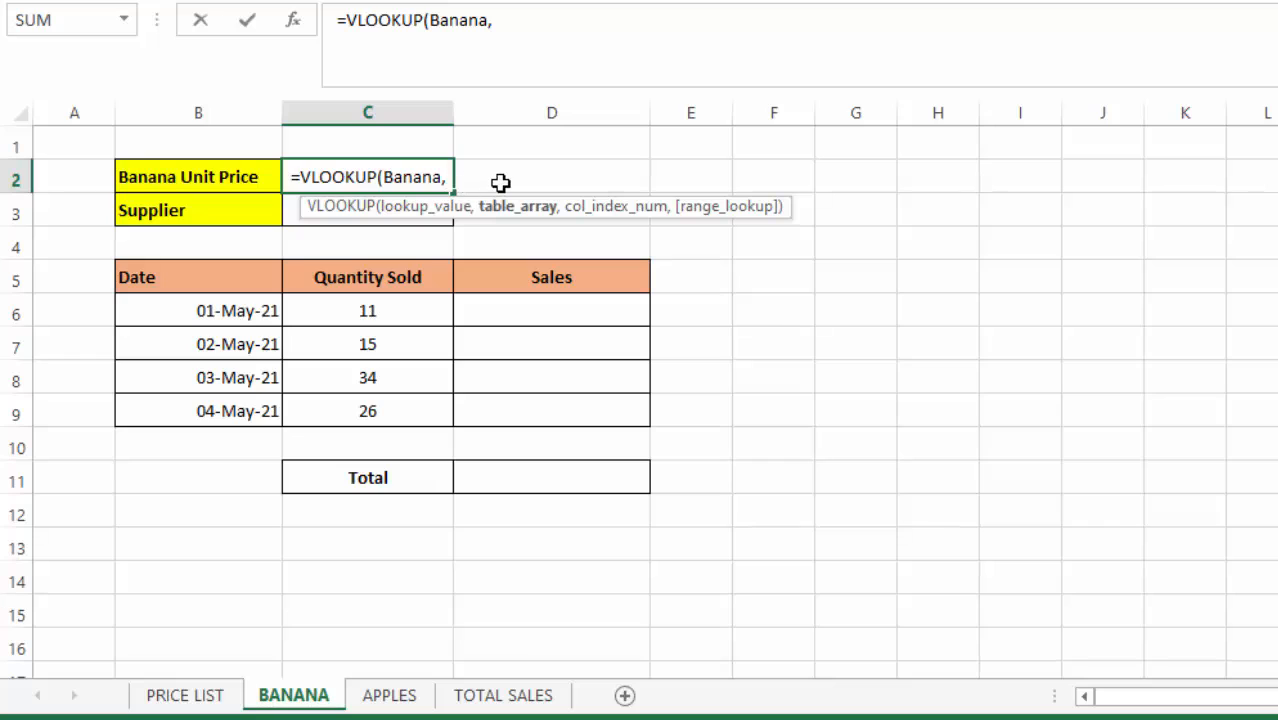
{"action": "left_click", "coordinate": [384, 177]}
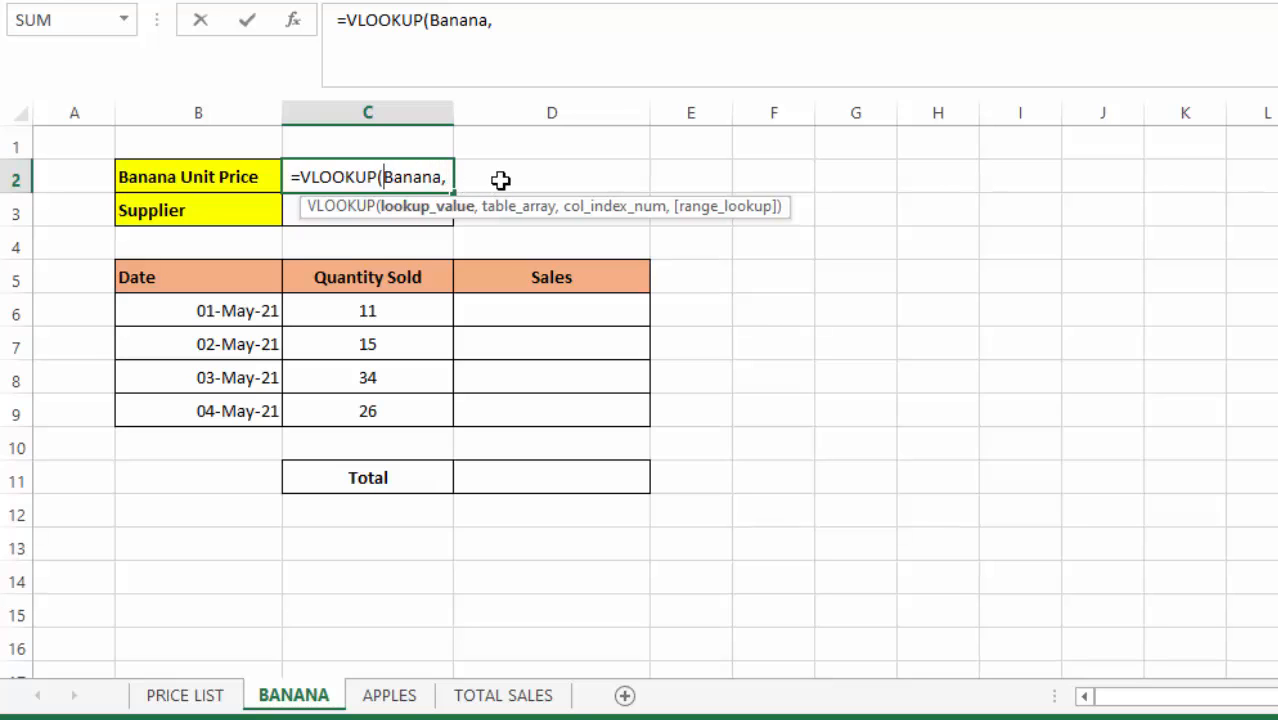
{"action": "type", "text": "\""}
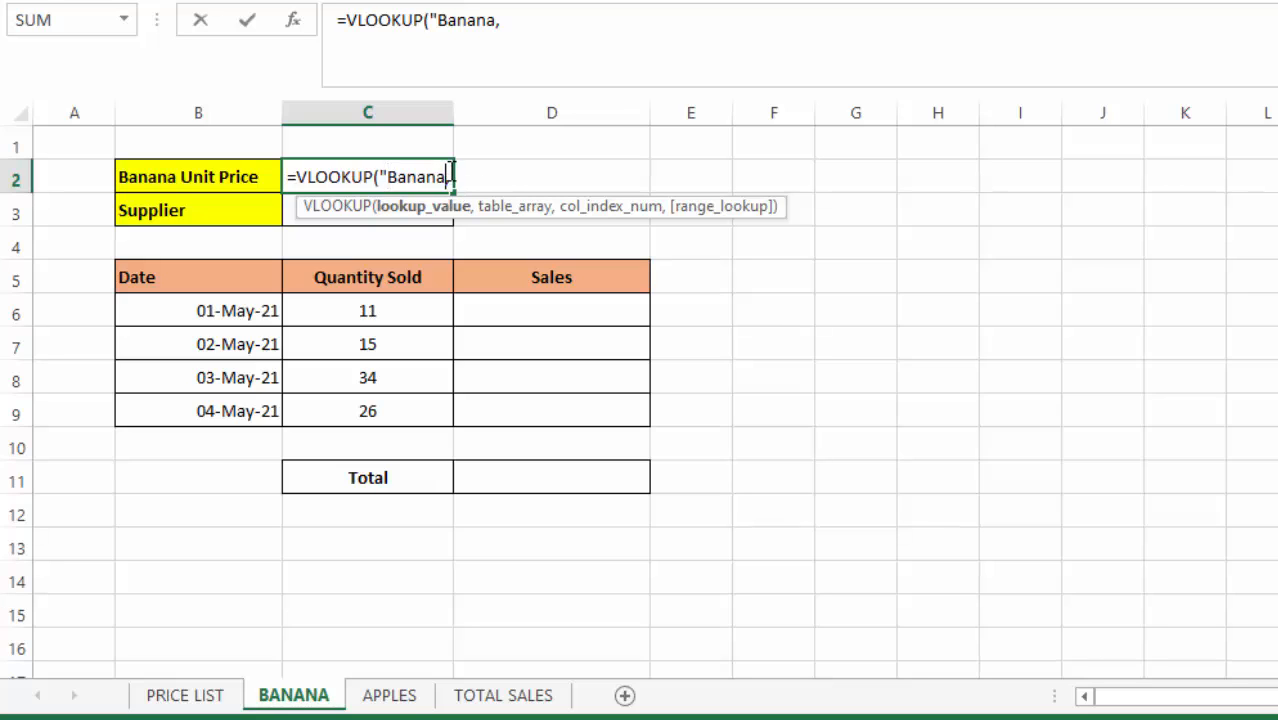
{"action": "type", "text": "\""}
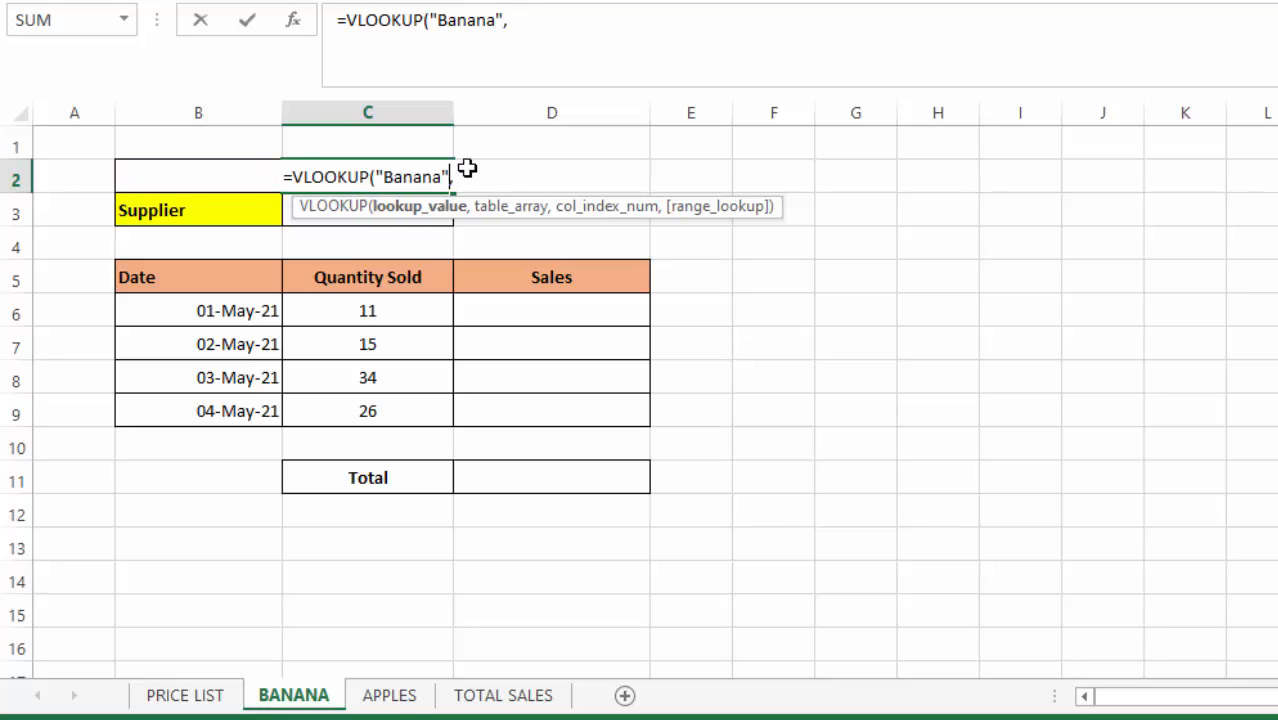
{"action": "key", "text": "Right"}
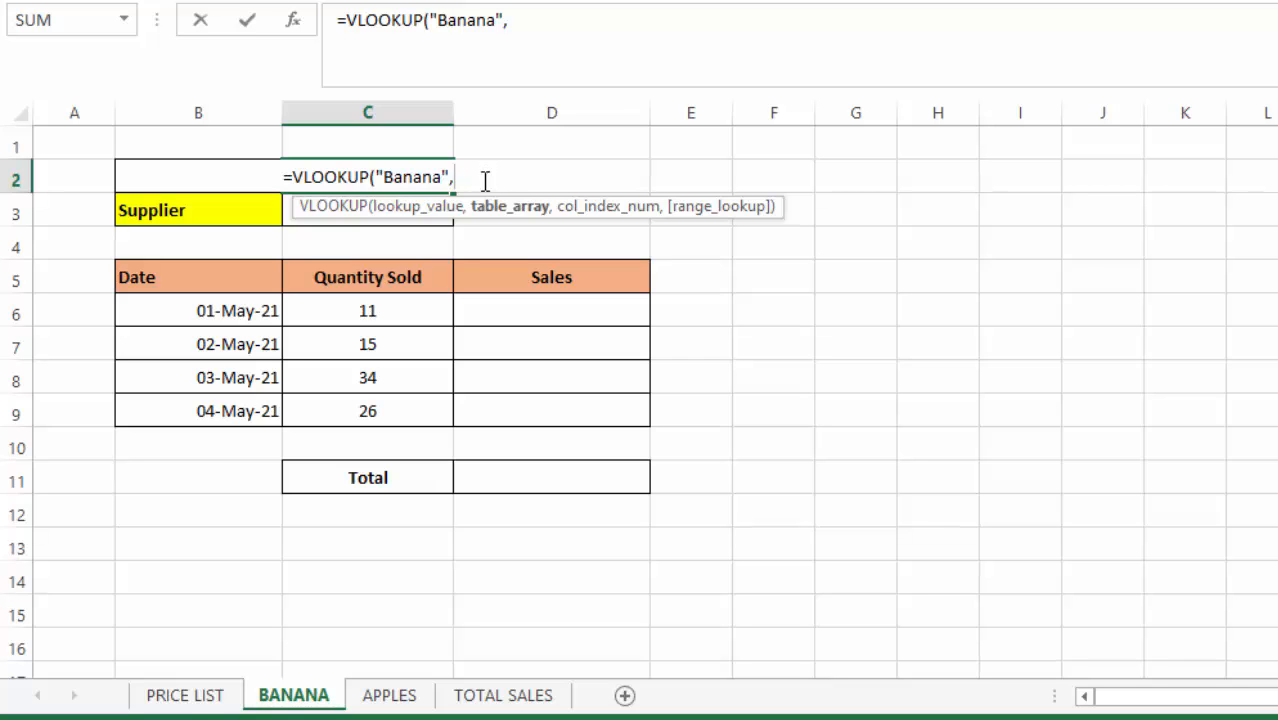
Set the formula's table array to B2:C11 on the PRICE LIST sheet and its column index to 2
{"action": "left_click", "coordinate": [185, 696]}
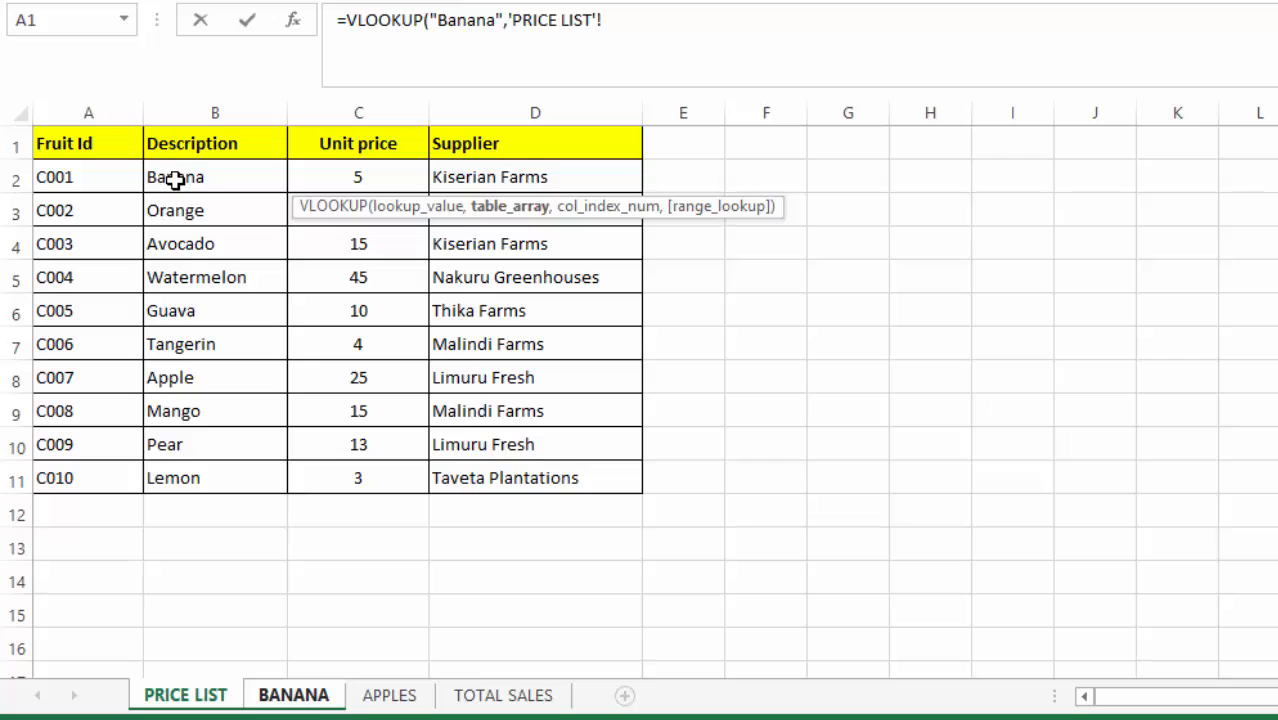
{"action": "left_click_drag", "start_coordinate": [175, 179], "coordinate": [340, 478]}
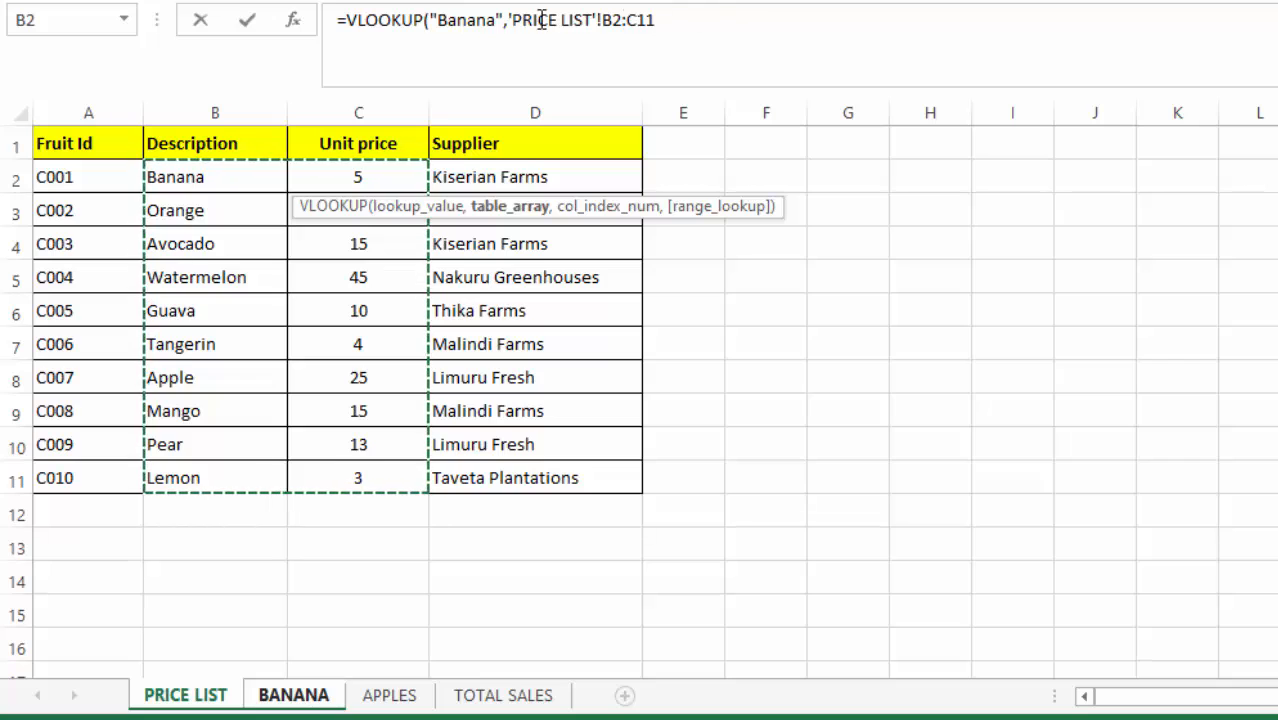
{"action": "left_click", "coordinate": [663, 21]}
{"action": "type", "text": ",2"}
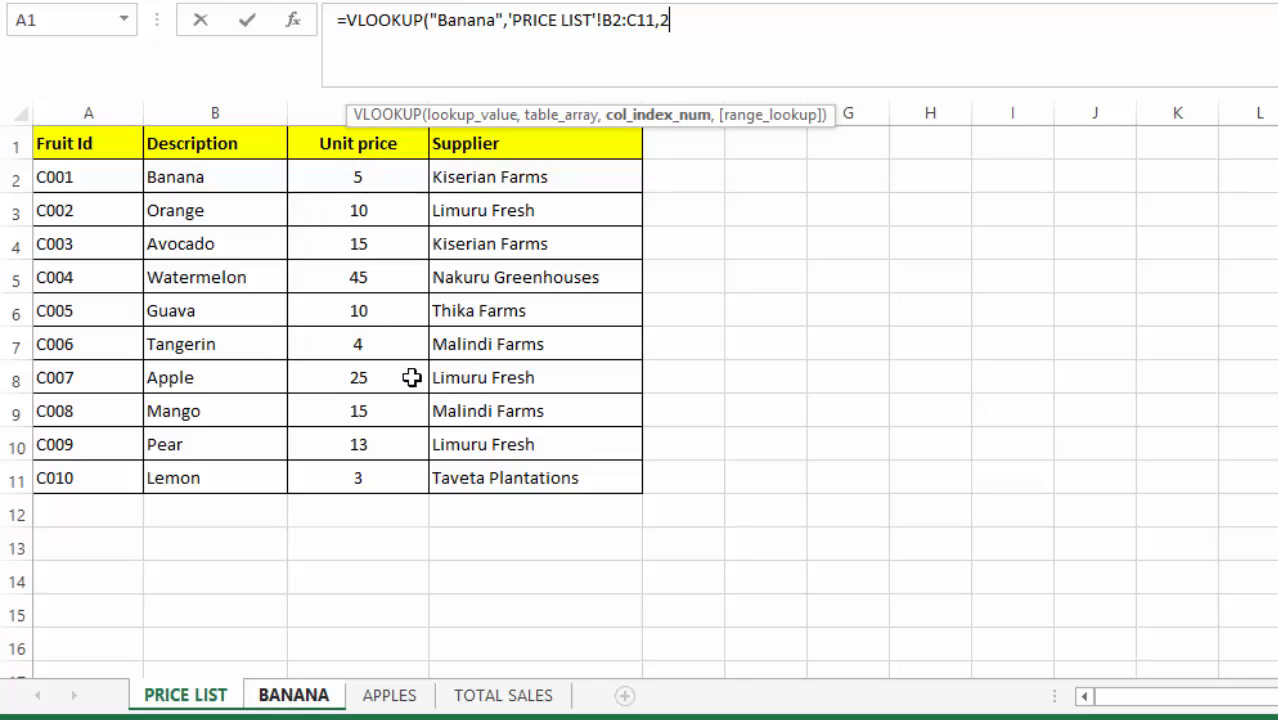
Set the range lookup to FALSE for an exact match and complete the banana unit price formula
{"action": "type", "text": ","}
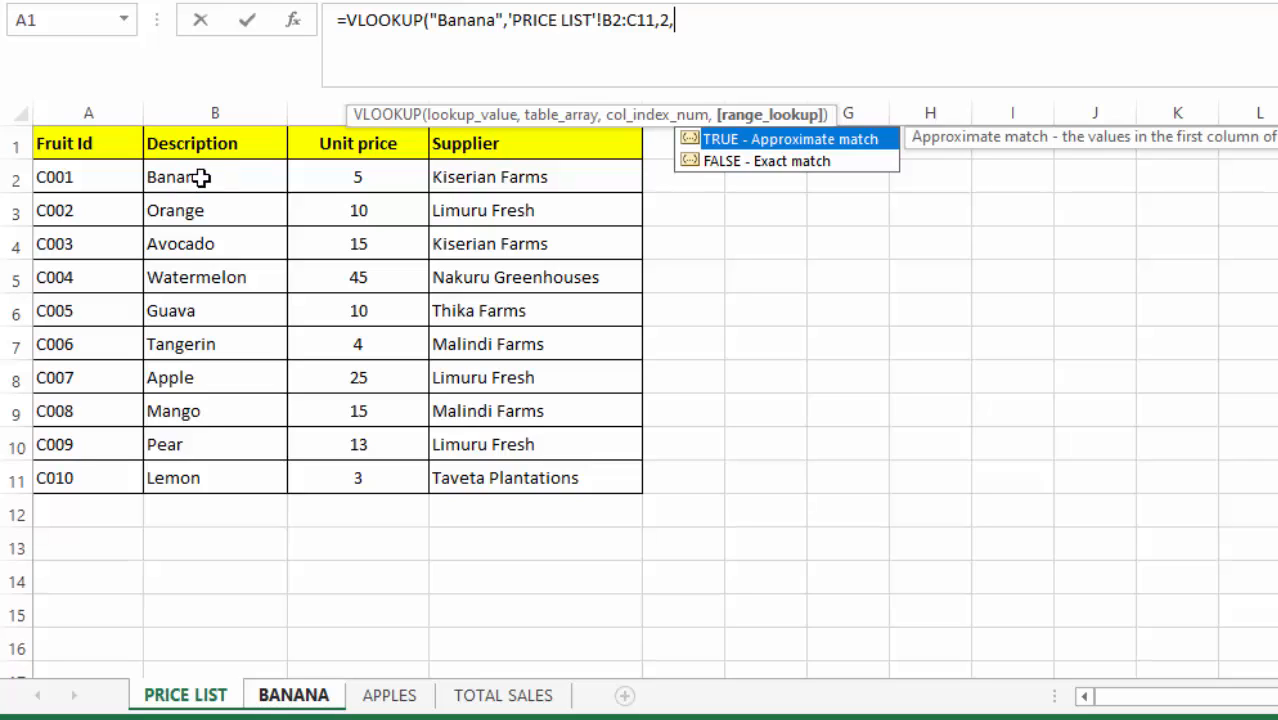
{"action": "left_click", "coordinate": [780, 164]}
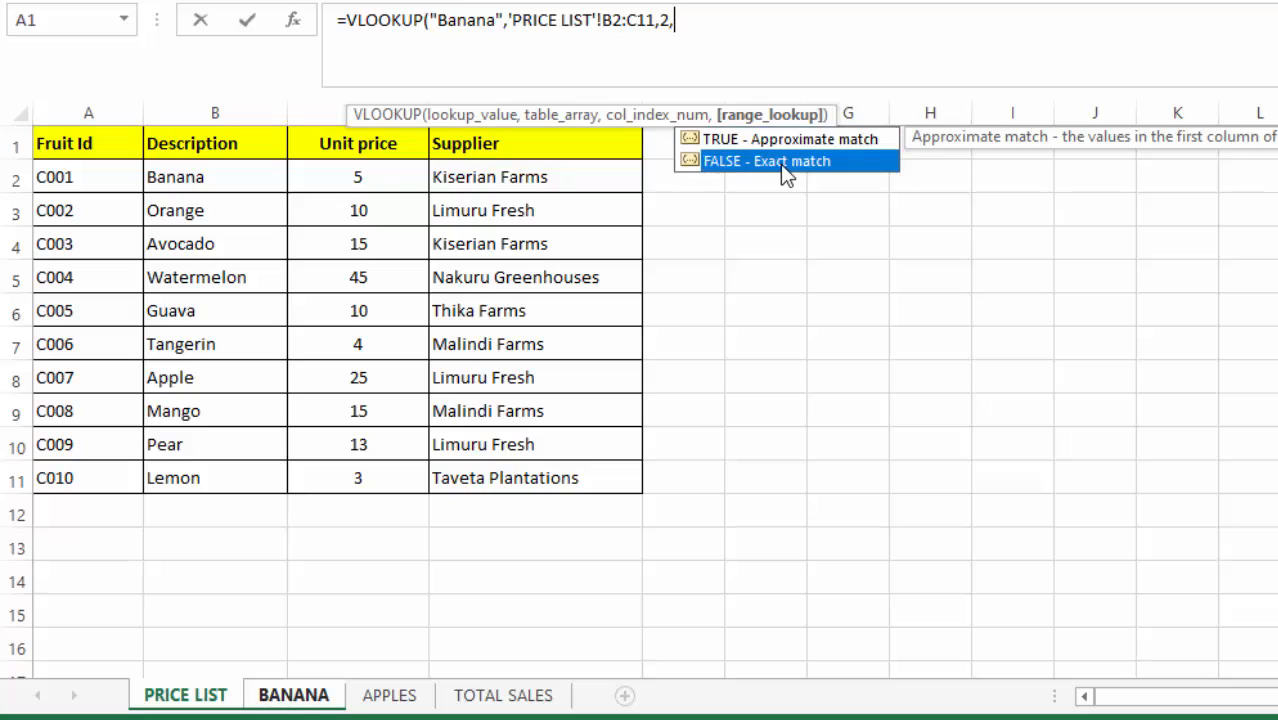
{"action": "double_click", "coordinate": [769, 163]}
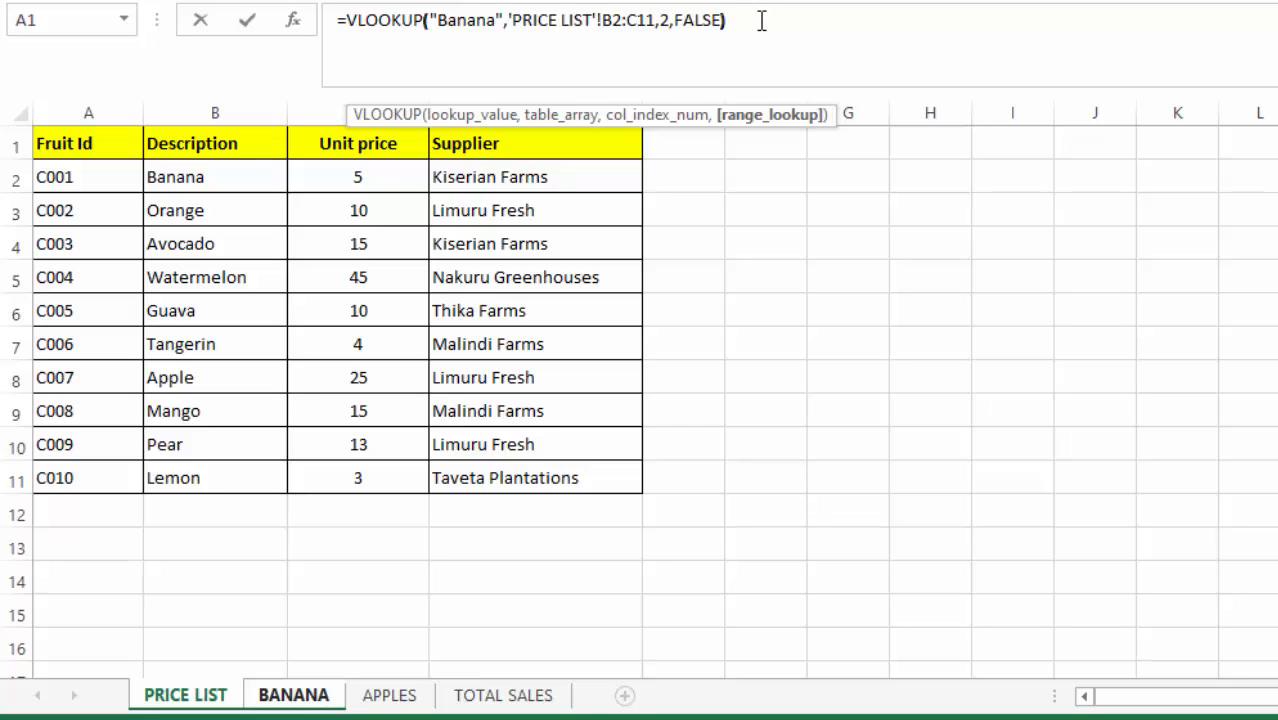
{"action": "key", "text": "Return"}
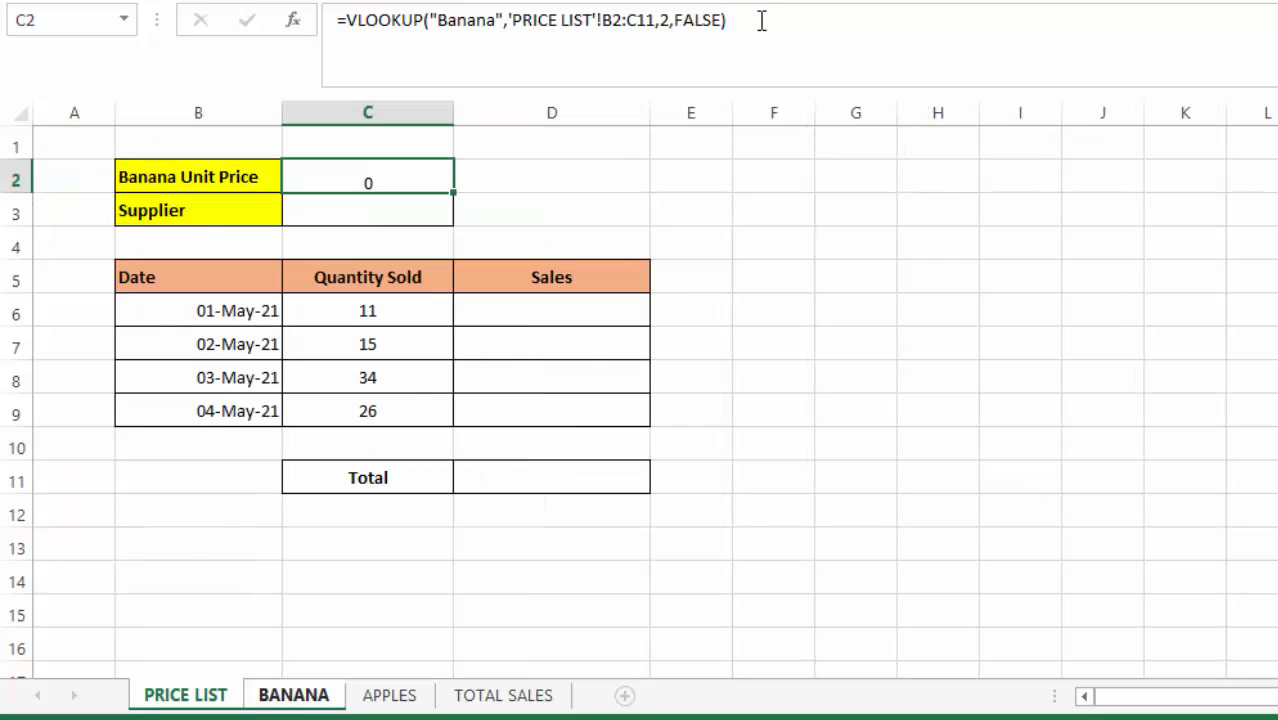
Compare the unit price returned in C2 on the BANANA sheet with the Banana row on the PRICE LIST sheet
{"action": "left_click", "coordinate": [459, 208]}
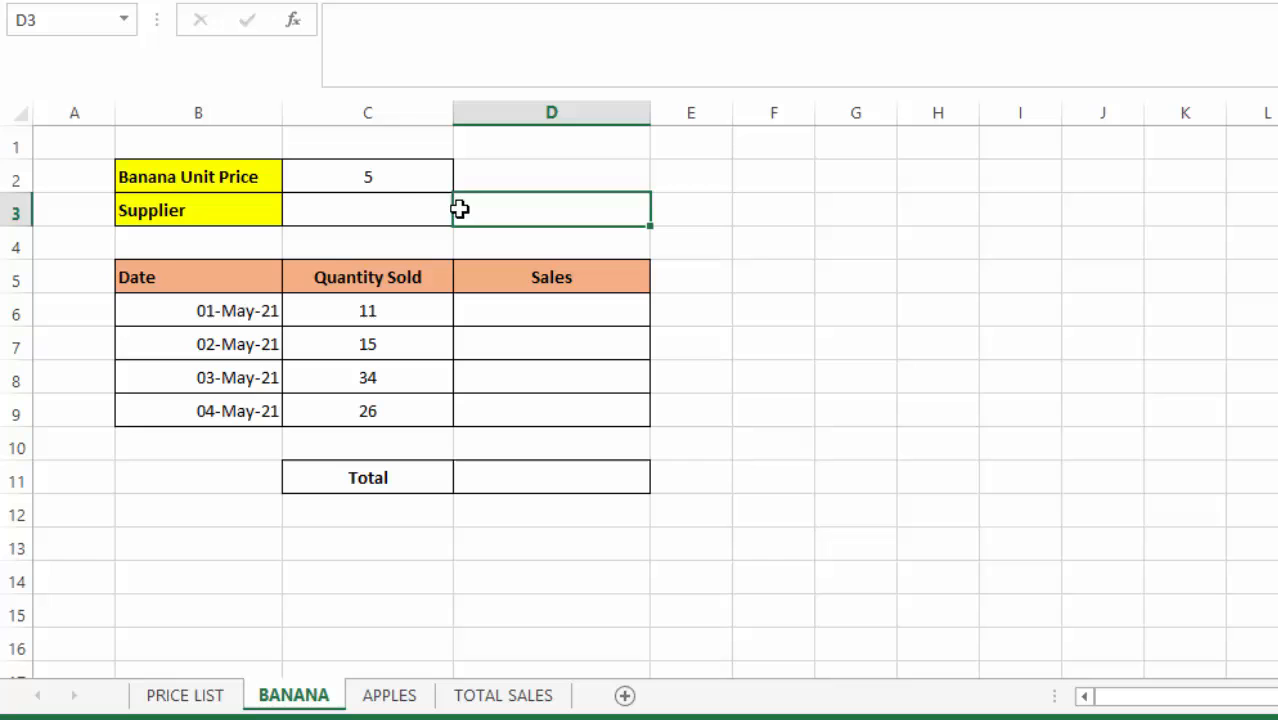
{"action": "left_click", "coordinate": [368, 180]}
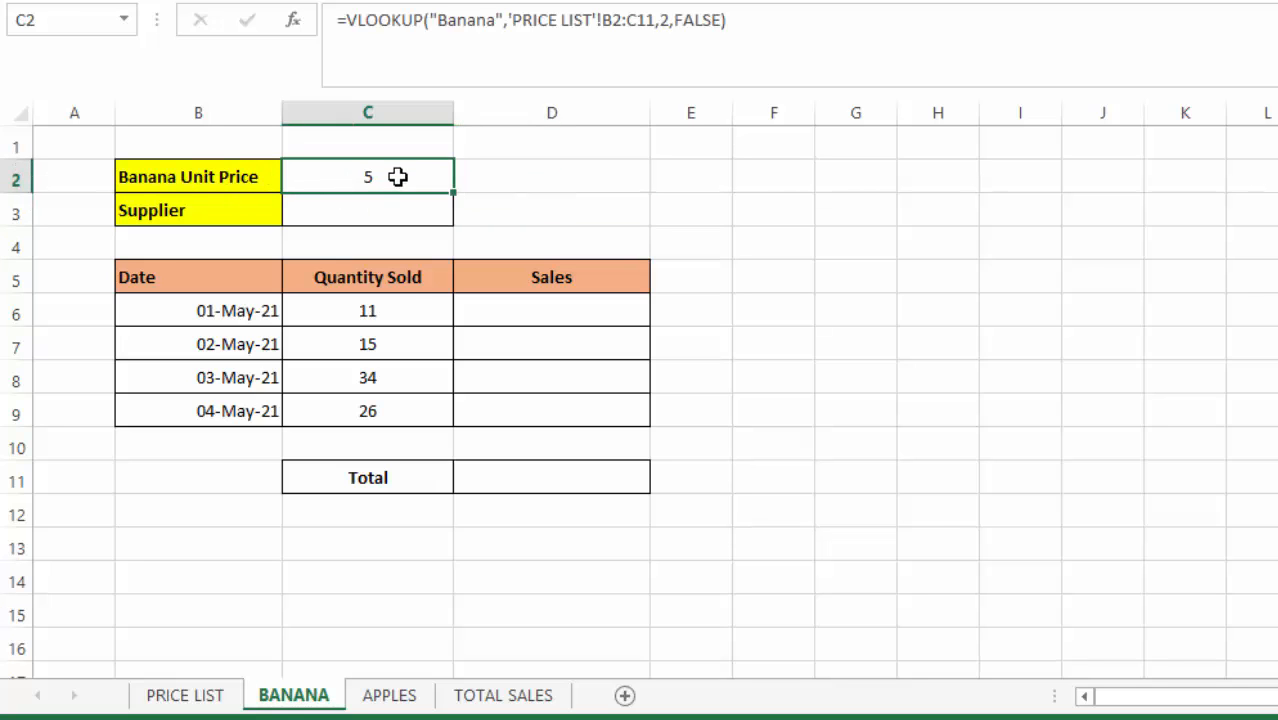
{"action": "left_click", "coordinate": [188, 694]}
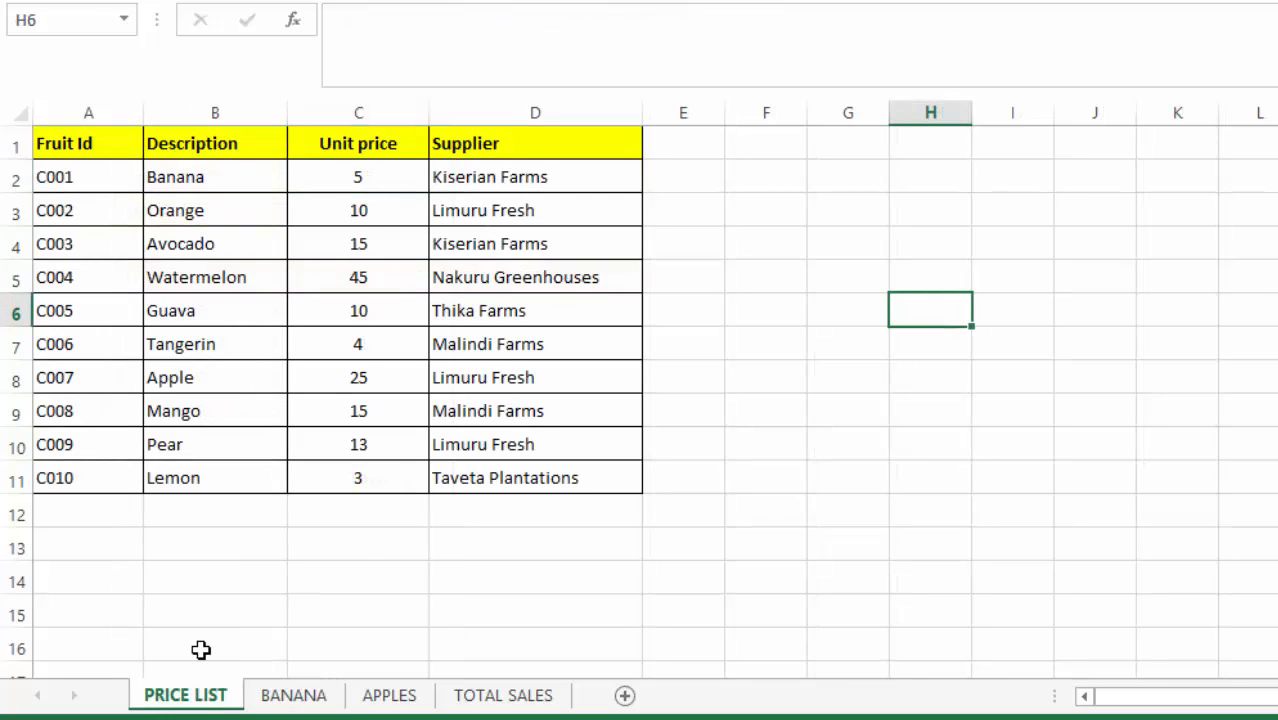
{"action": "left_click", "coordinate": [308, 183]}
{"action": "left_click", "coordinate": [174, 188]}
{"action": "left_click", "coordinate": [340, 177]}
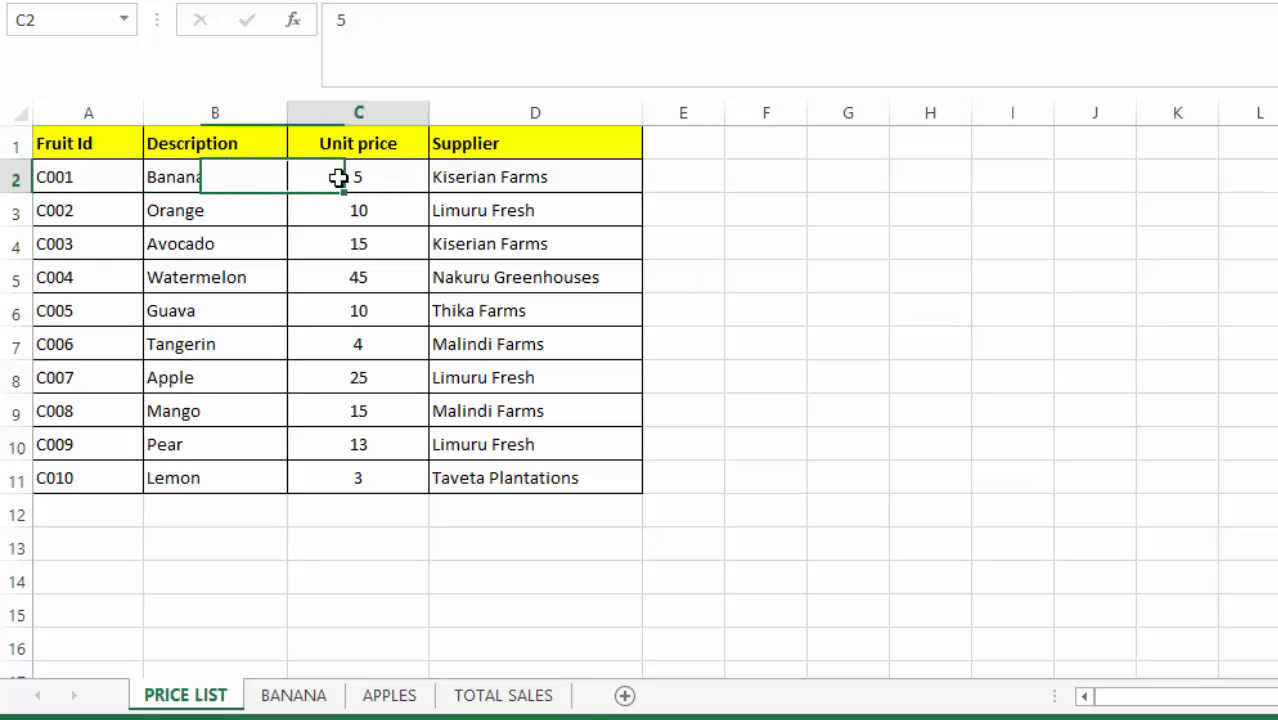
Start a VLOOKUP formula in the Supplier cell C3 on the BANANA sheet with "Banana" as the lookup value
{"action": "left_click", "coordinate": [296, 692]}
{"action": "left_click", "coordinate": [320, 207]}
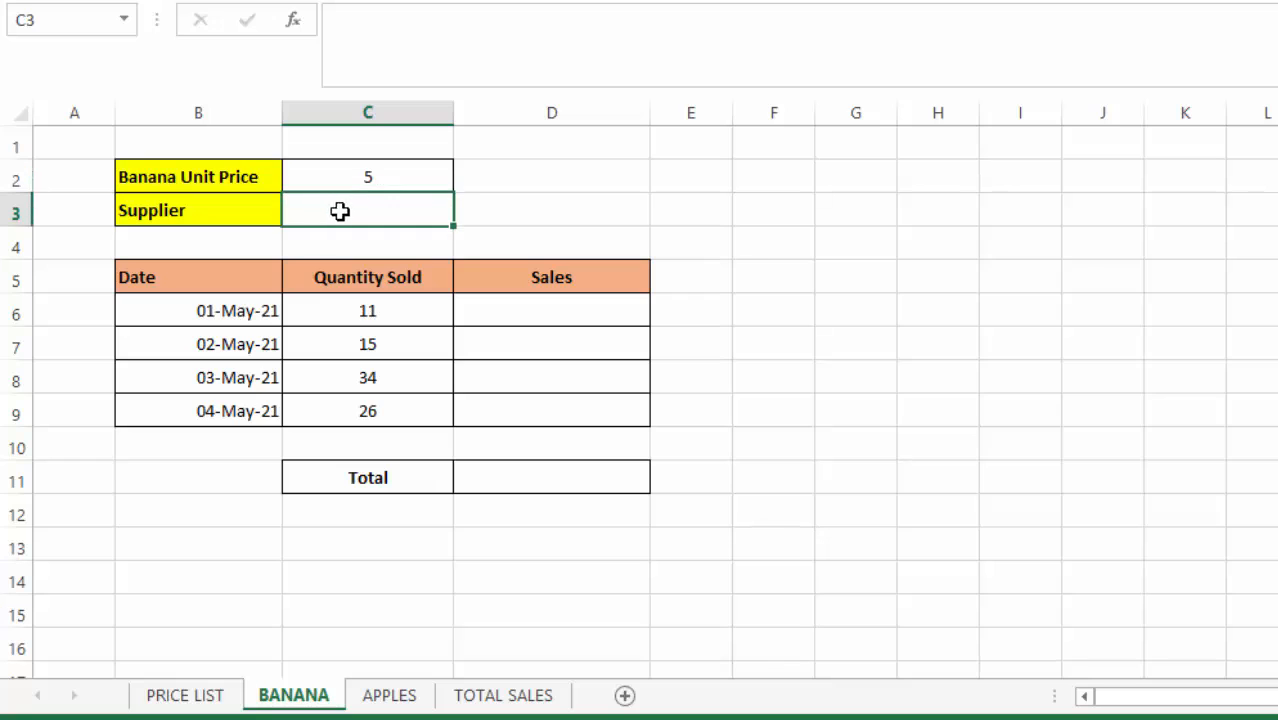
{"action": "type", "text": "="}
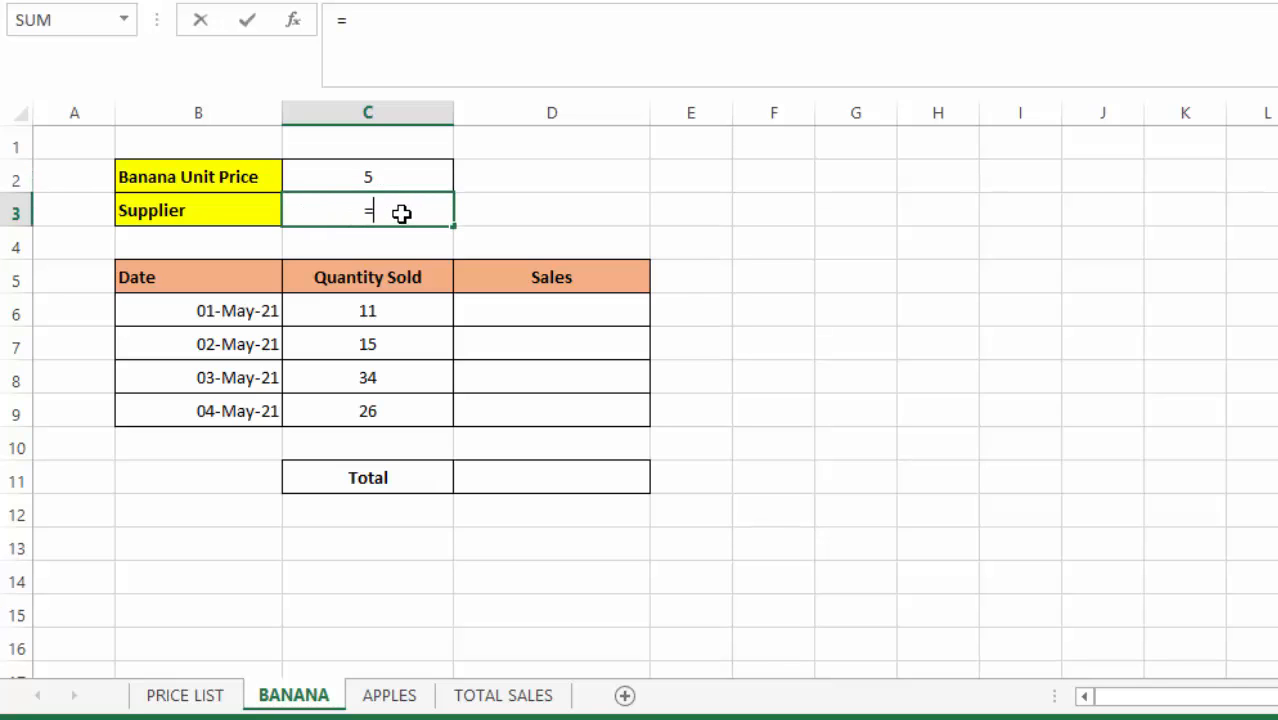
{"action": "type", "text": "v"}
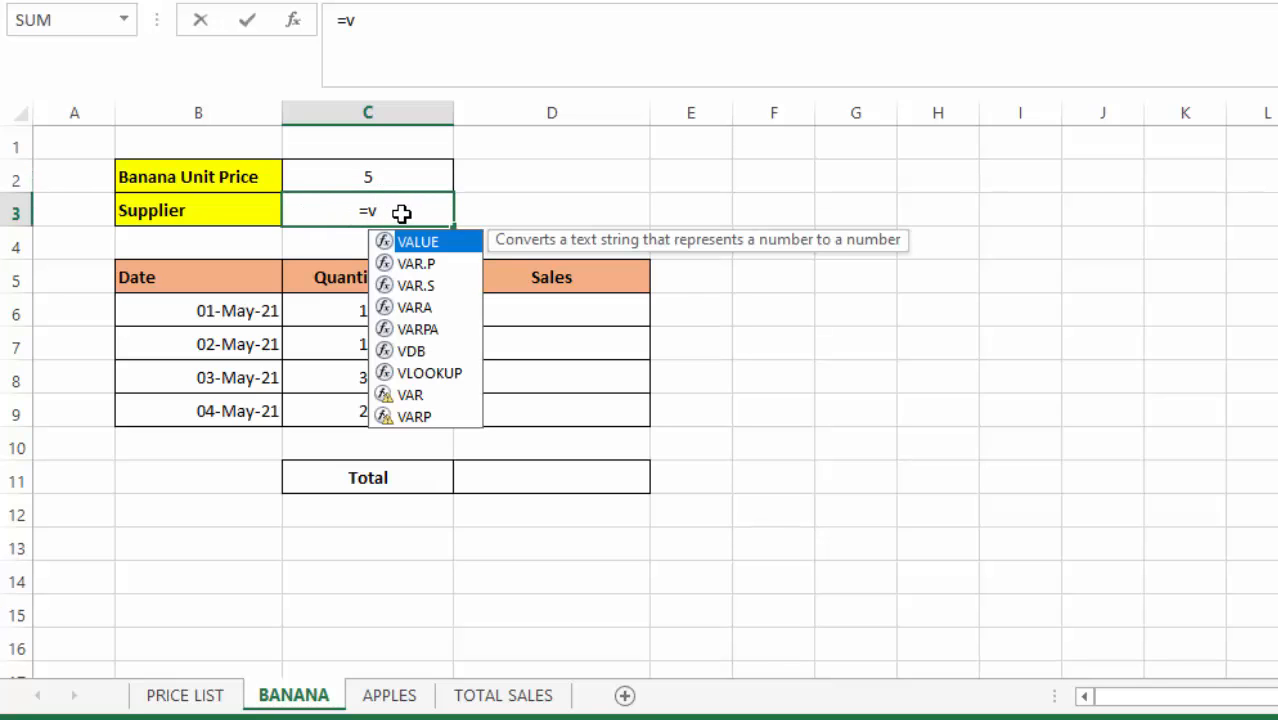
{"action": "type", "text": "loo"}
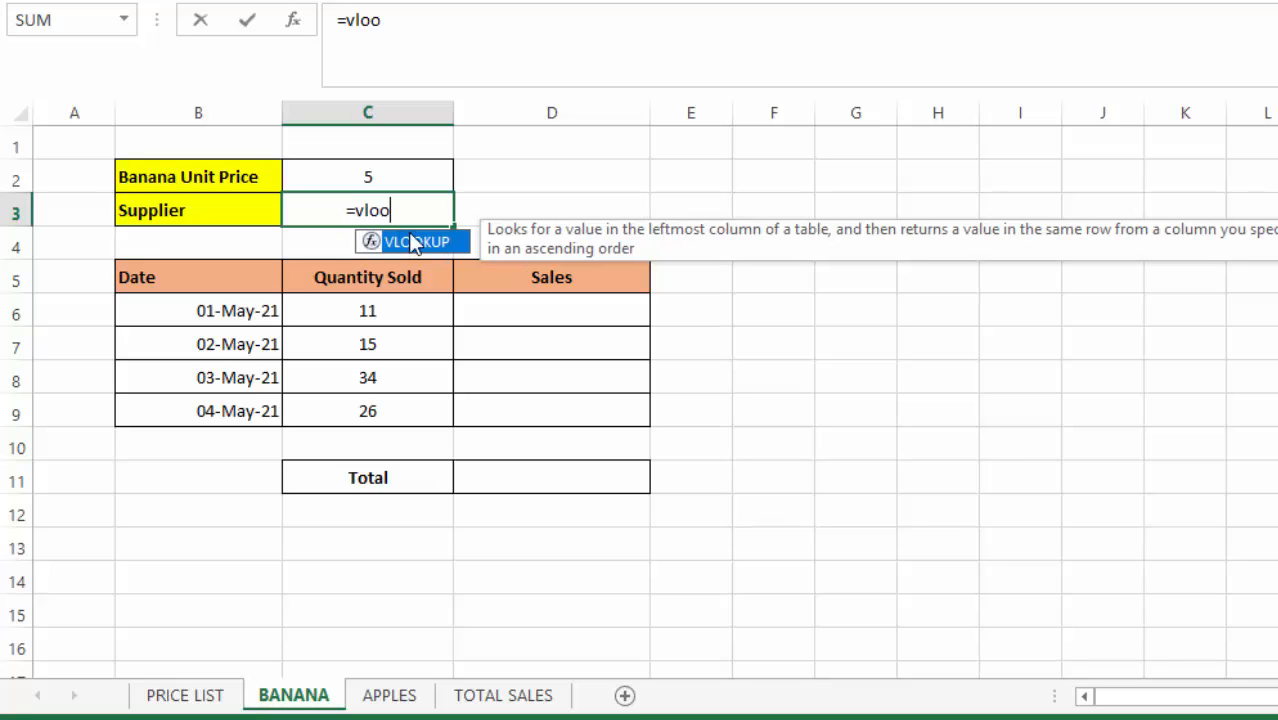
{"action": "double_click", "coordinate": [415, 241]}
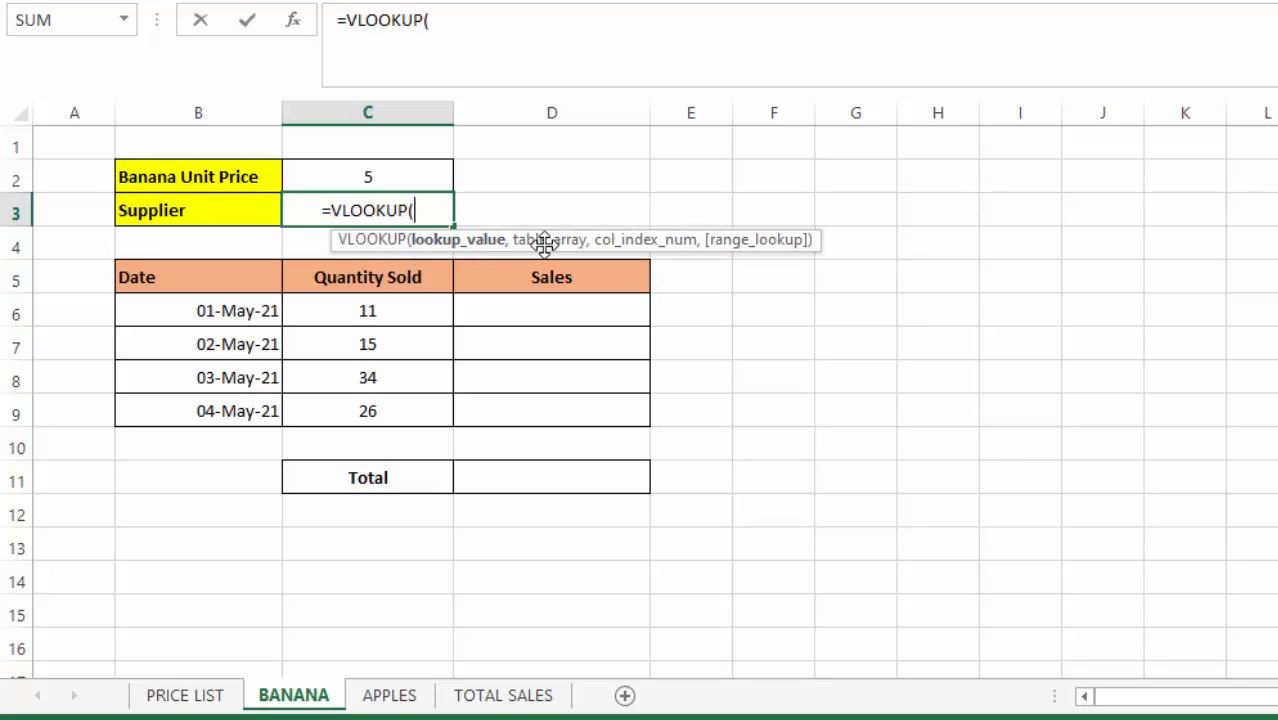
{"action": "type", "text": "\""}
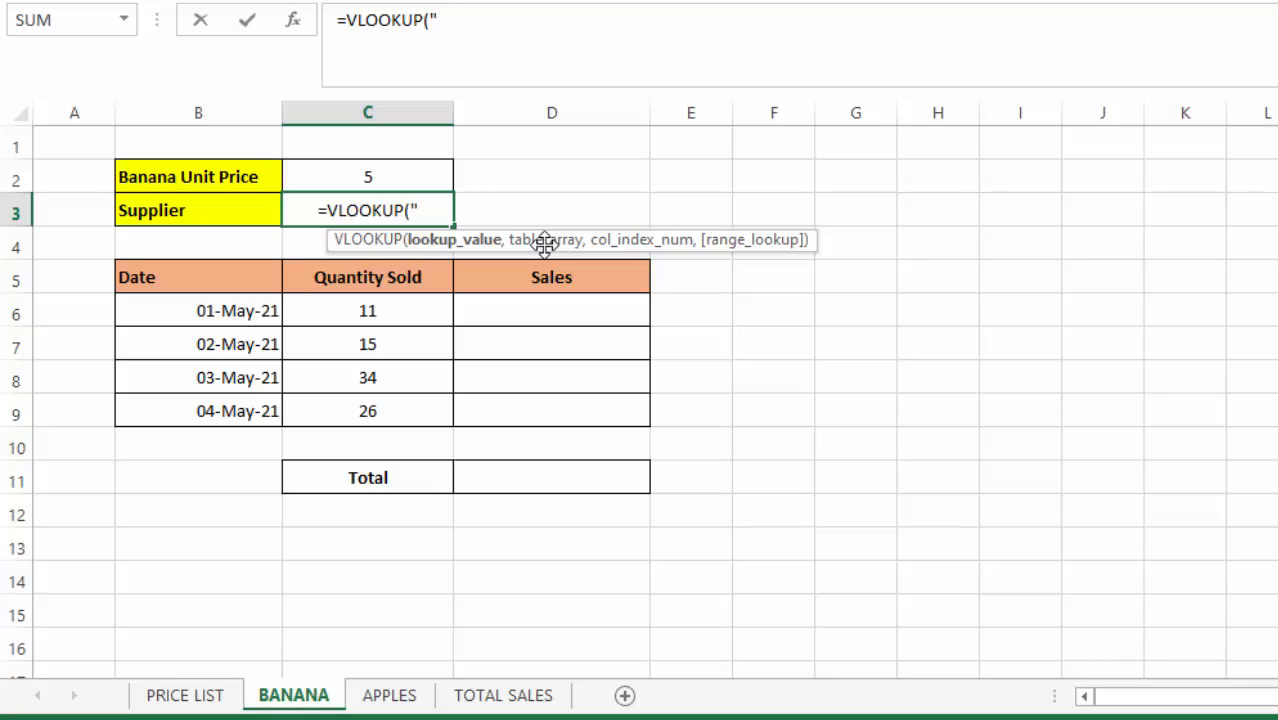
{"action": "type", "text": "Bana"}
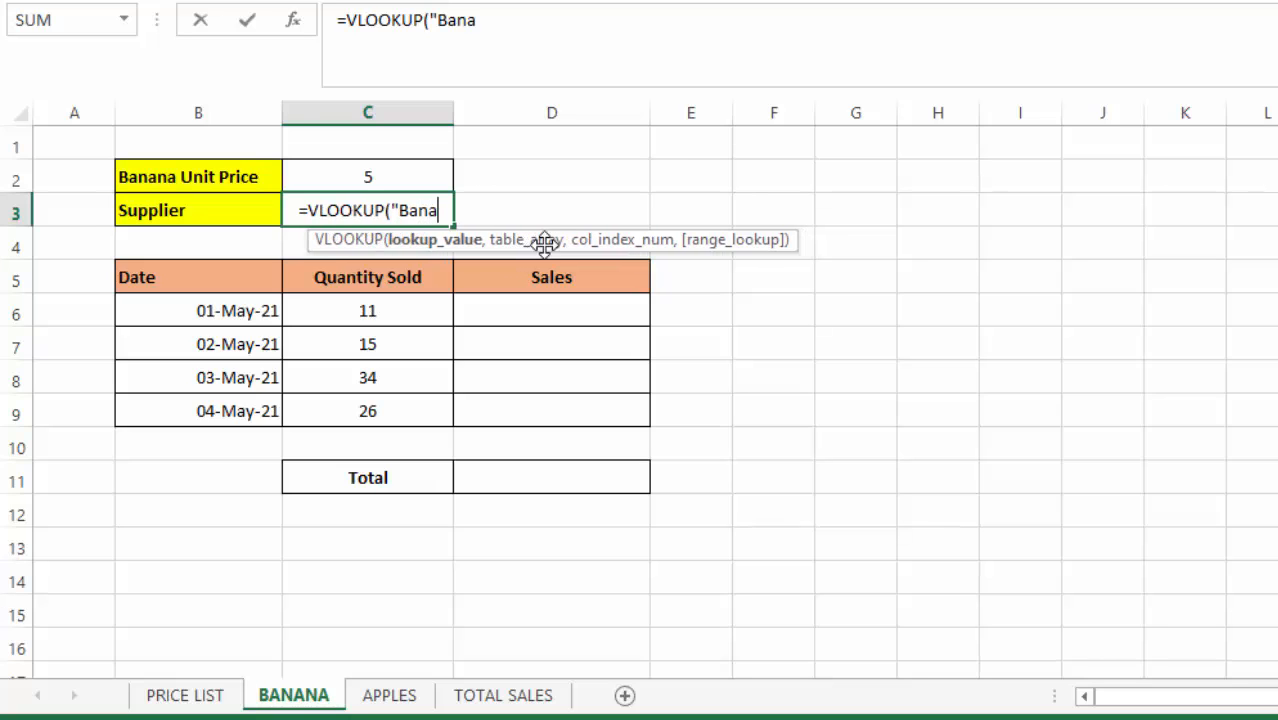
{"action": "type", "text": "na\""}
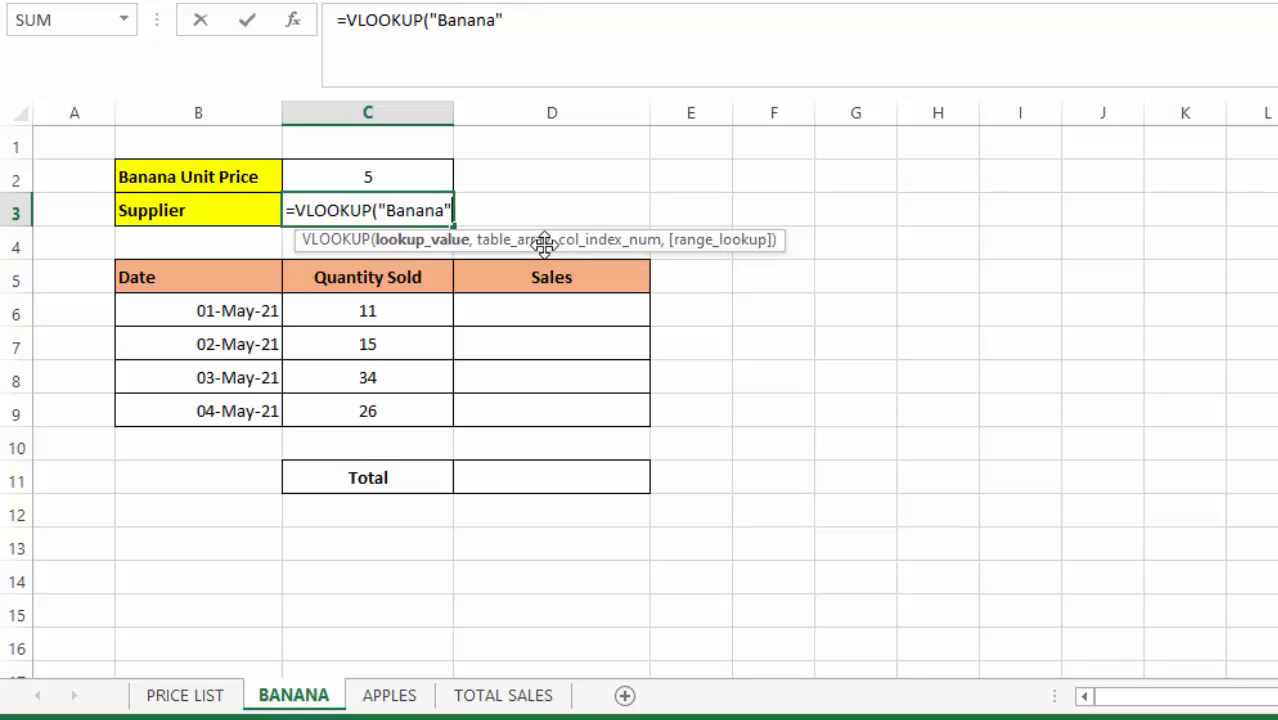
{"action": "type", "text": ","}
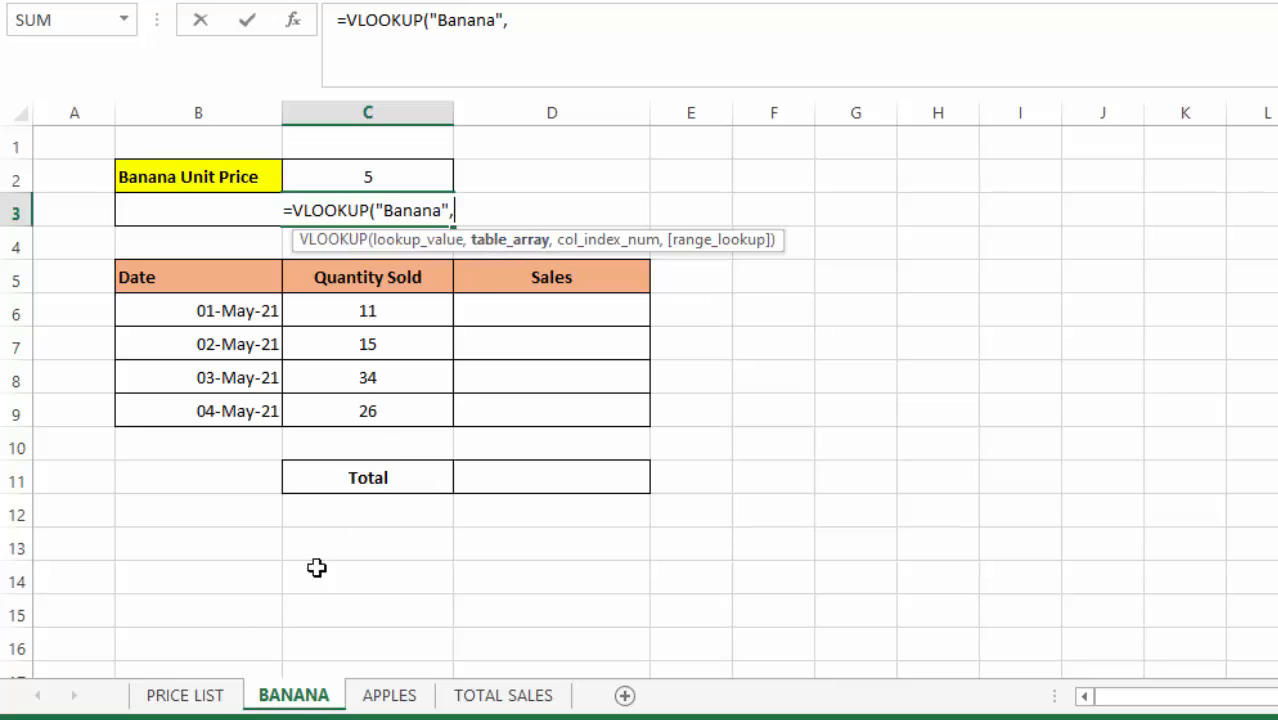
Set the supplier formula's table array to B2:D11 on the PRICE LIST sheet, followed by a comma
{"action": "left_click", "coordinate": [203, 698]}
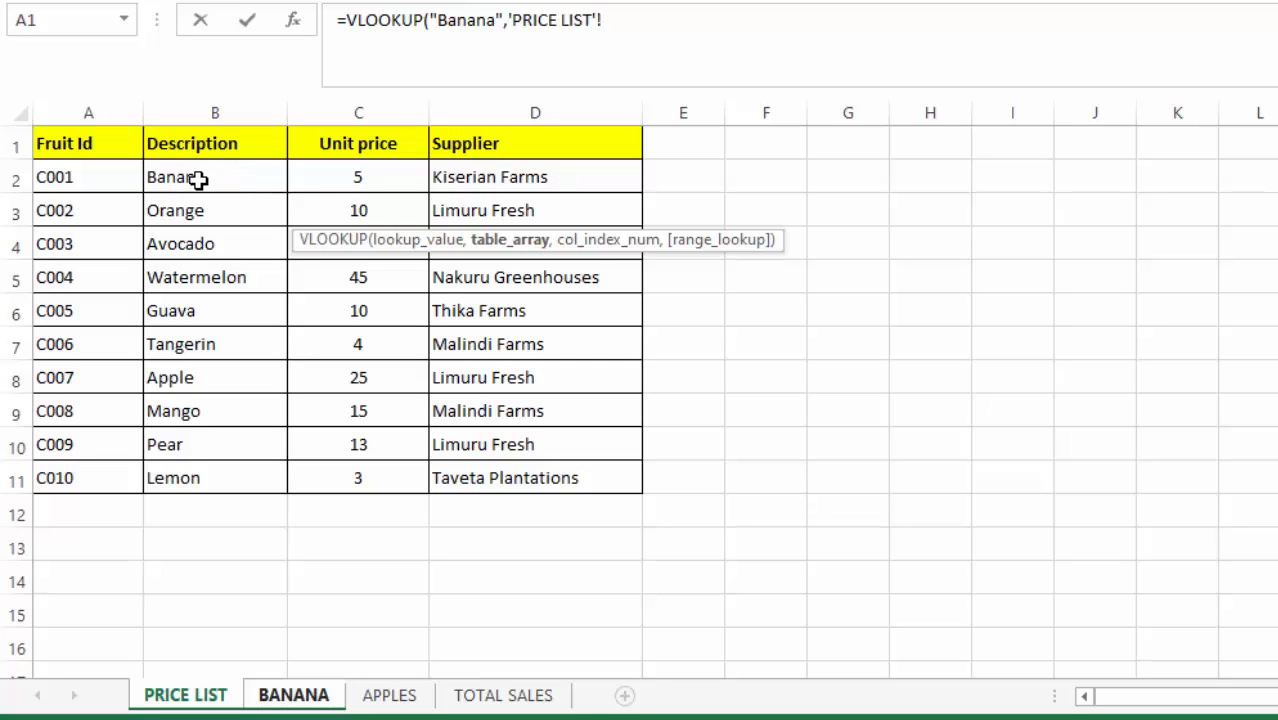
{"action": "left_click_drag", "start_coordinate": [199, 179], "coordinate": [552, 481]}
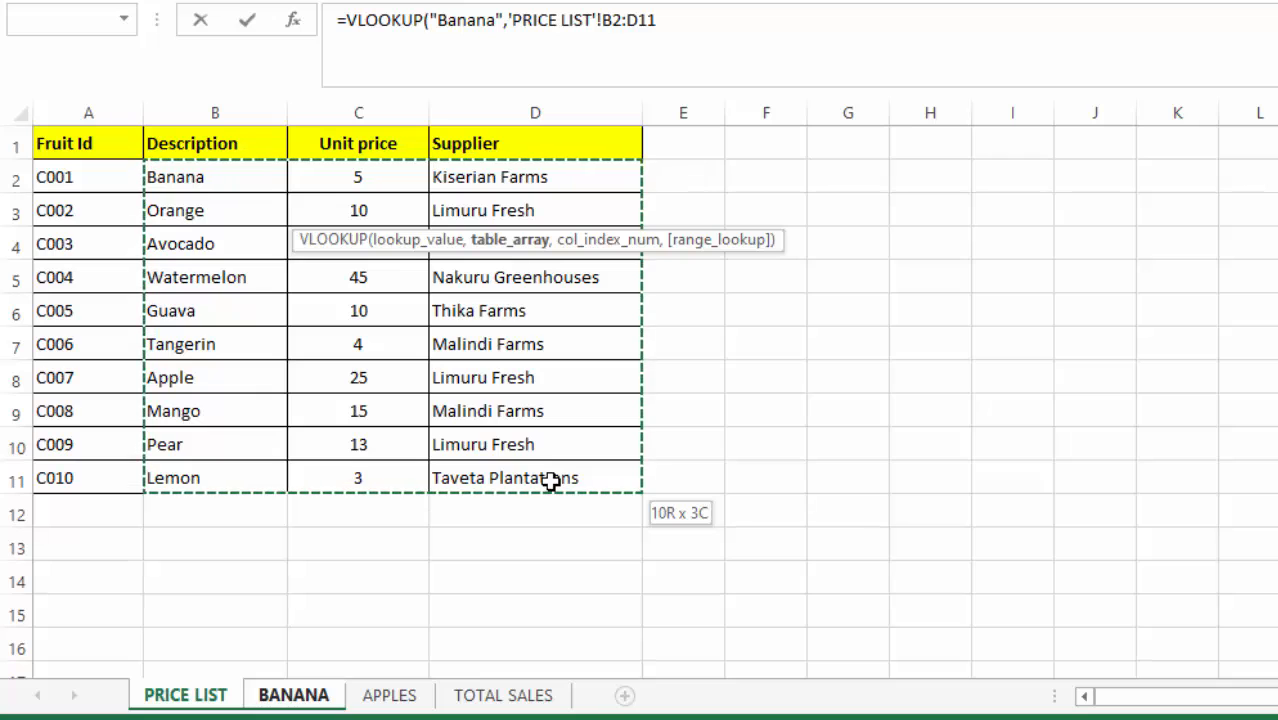
{"action": "left_click", "coordinate": [662, 20]}
{"action": "type", "text": ","}
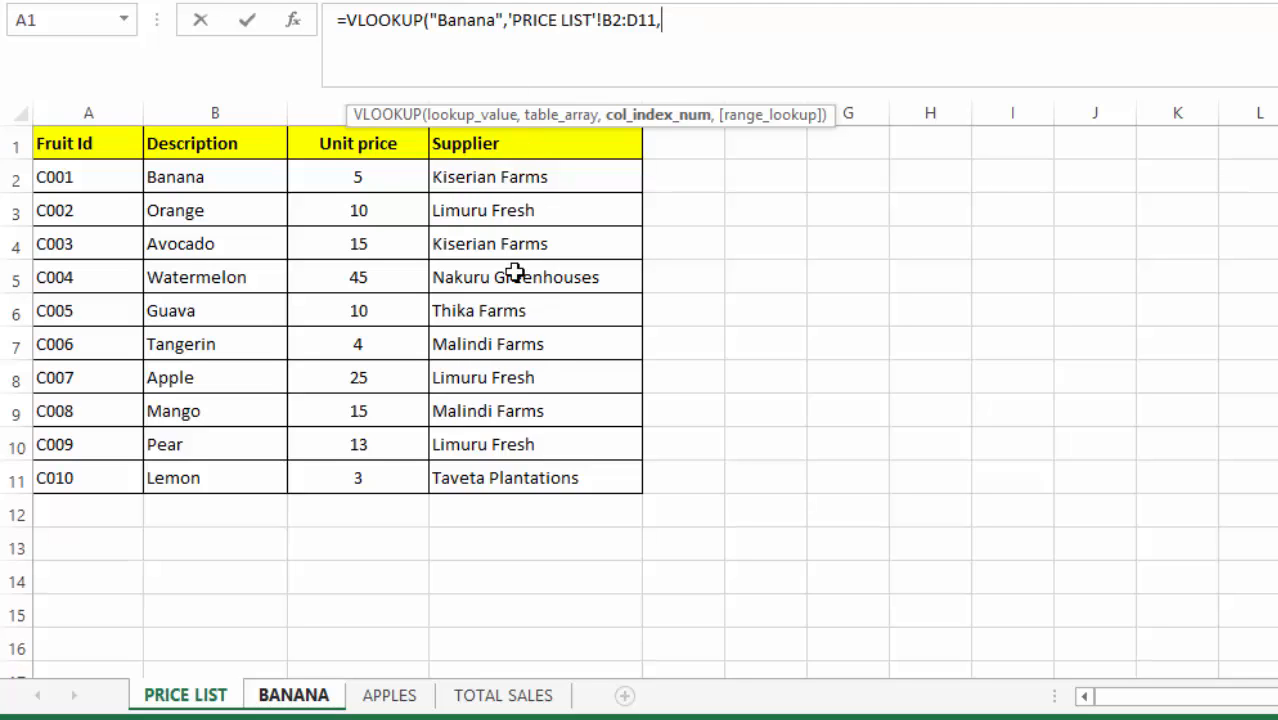
Complete the banana supplier formula with column index 3 and FALSE for an exact match
{"action": "type", "text": "3,"}
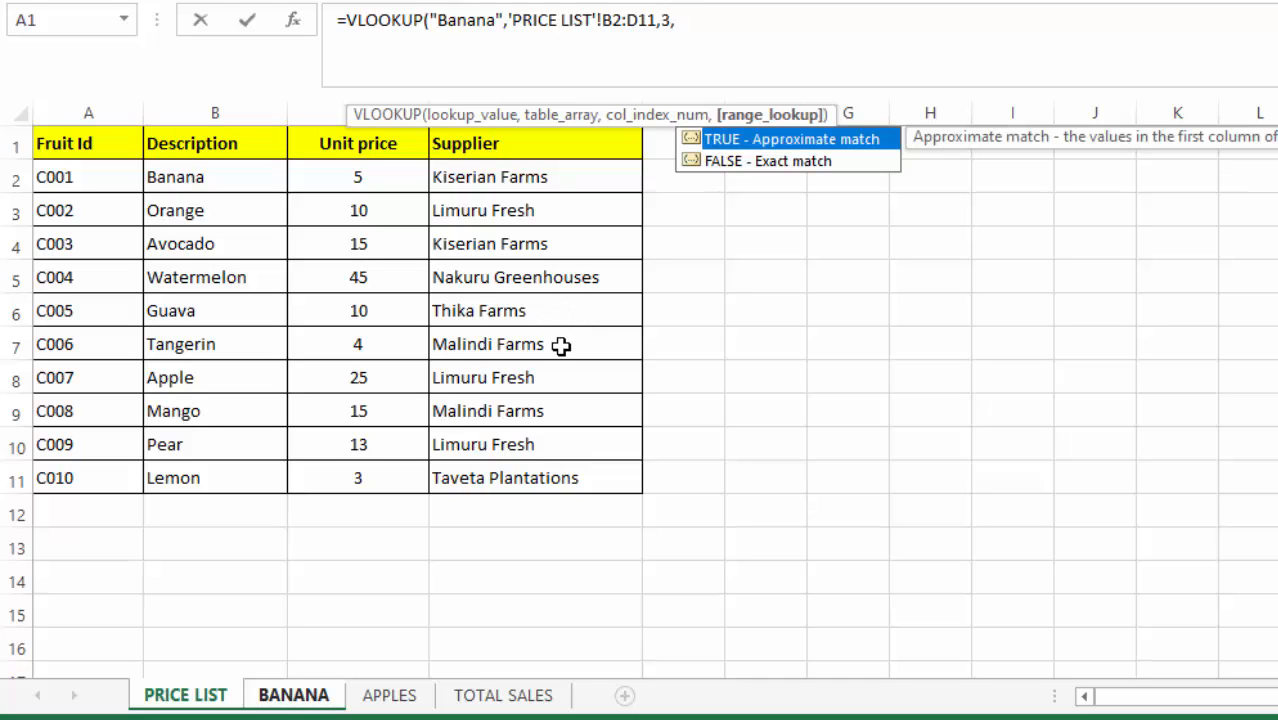
{"action": "type", "text": "false)"}
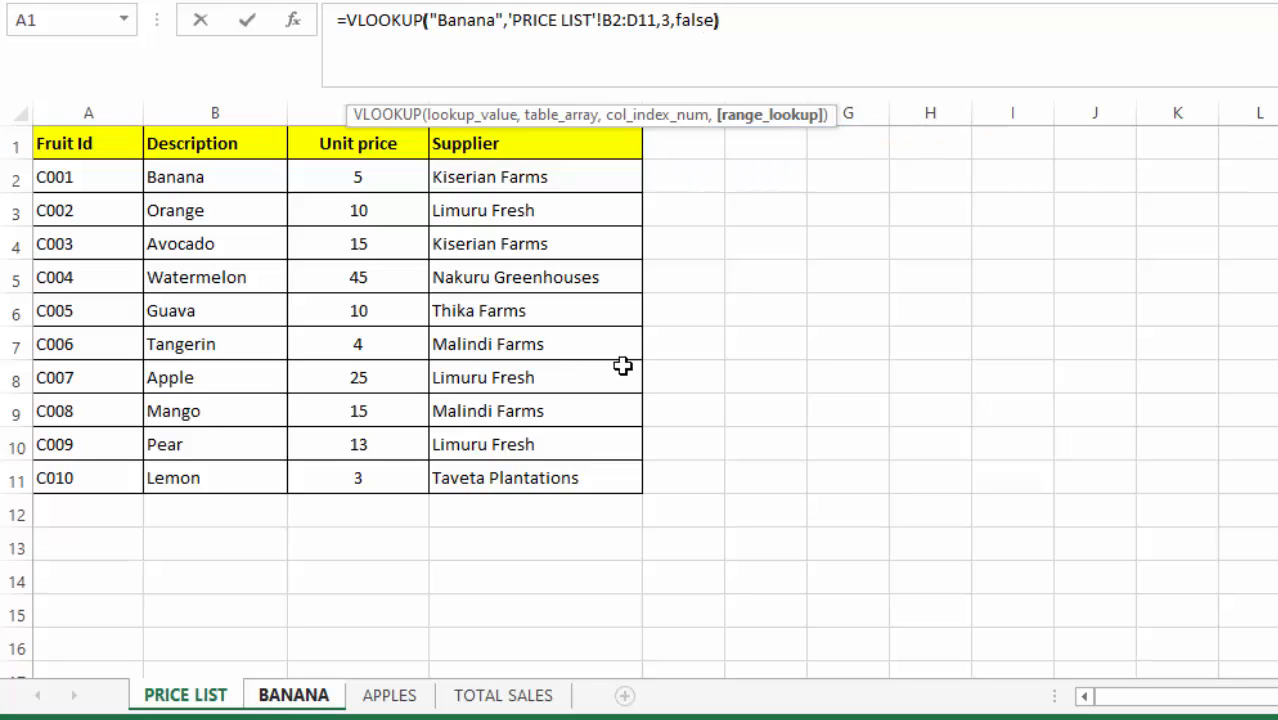
{"action": "key", "text": "Return"}
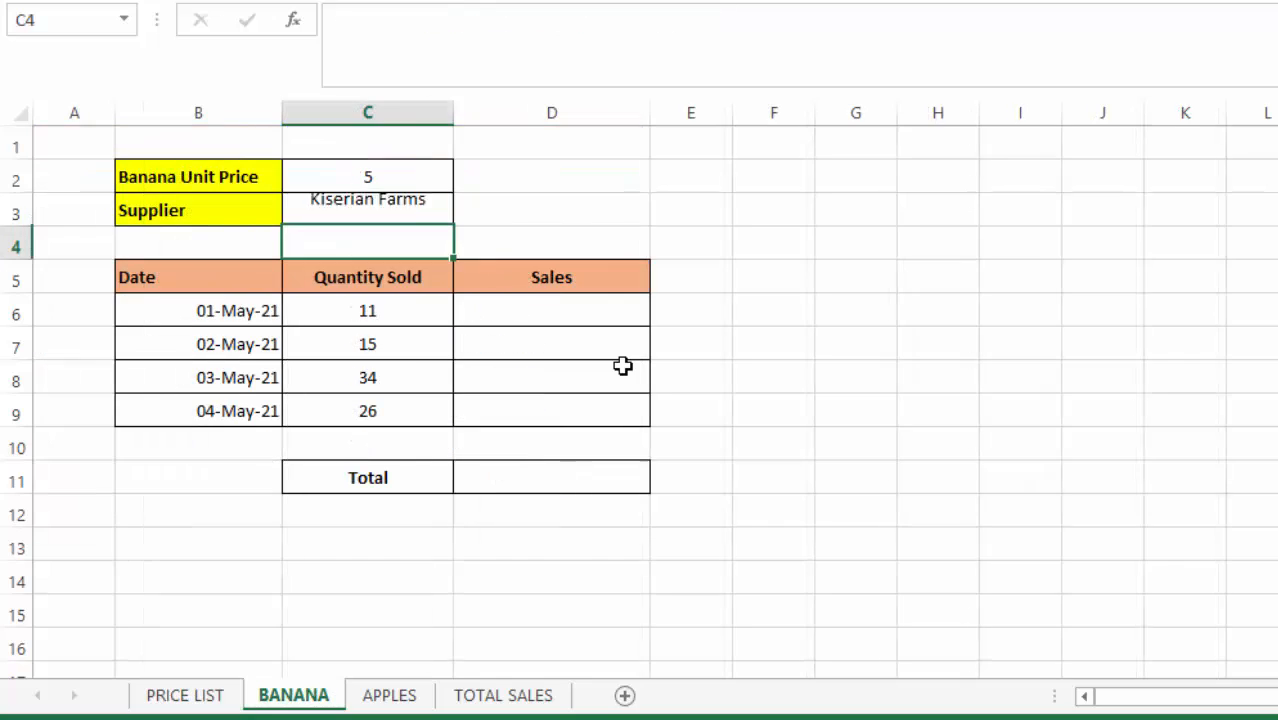
Compare the supplier returned in C3 on the BANANA sheet with the Banana row on the PRICE LIST sheet
{"action": "left_click", "coordinate": [382, 209]}
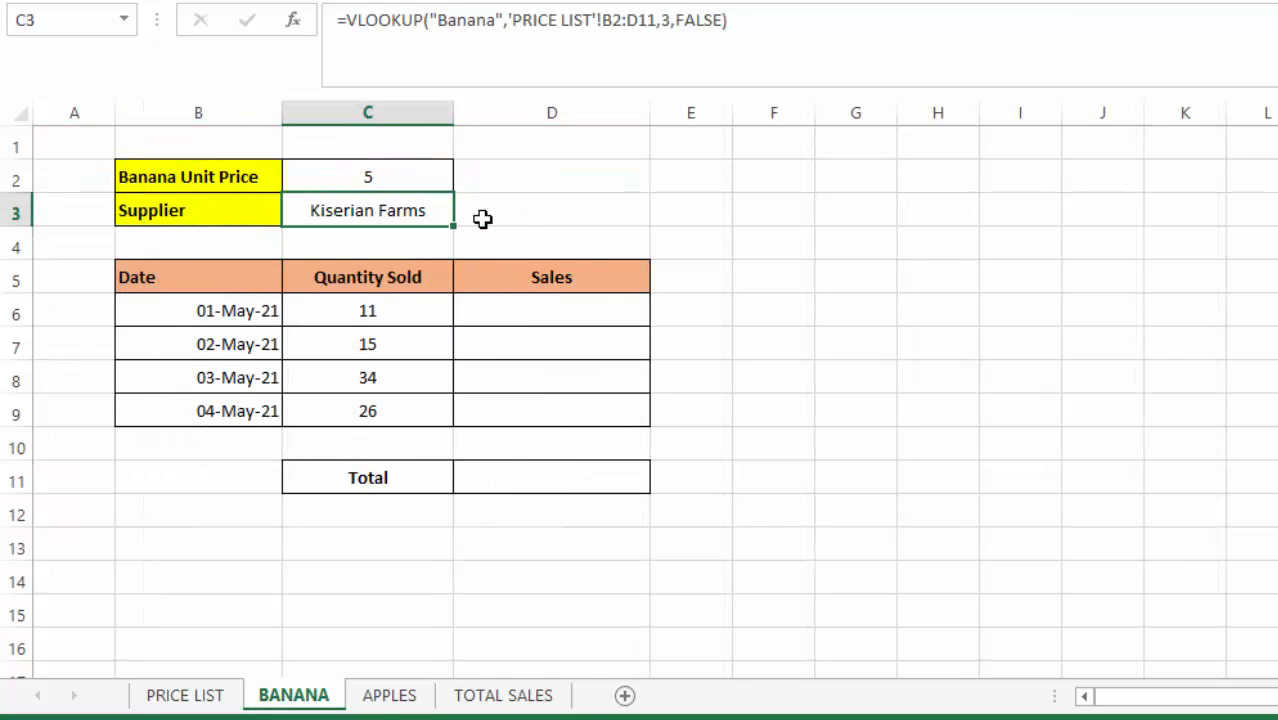
{"action": "left_click", "coordinate": [192, 697]}
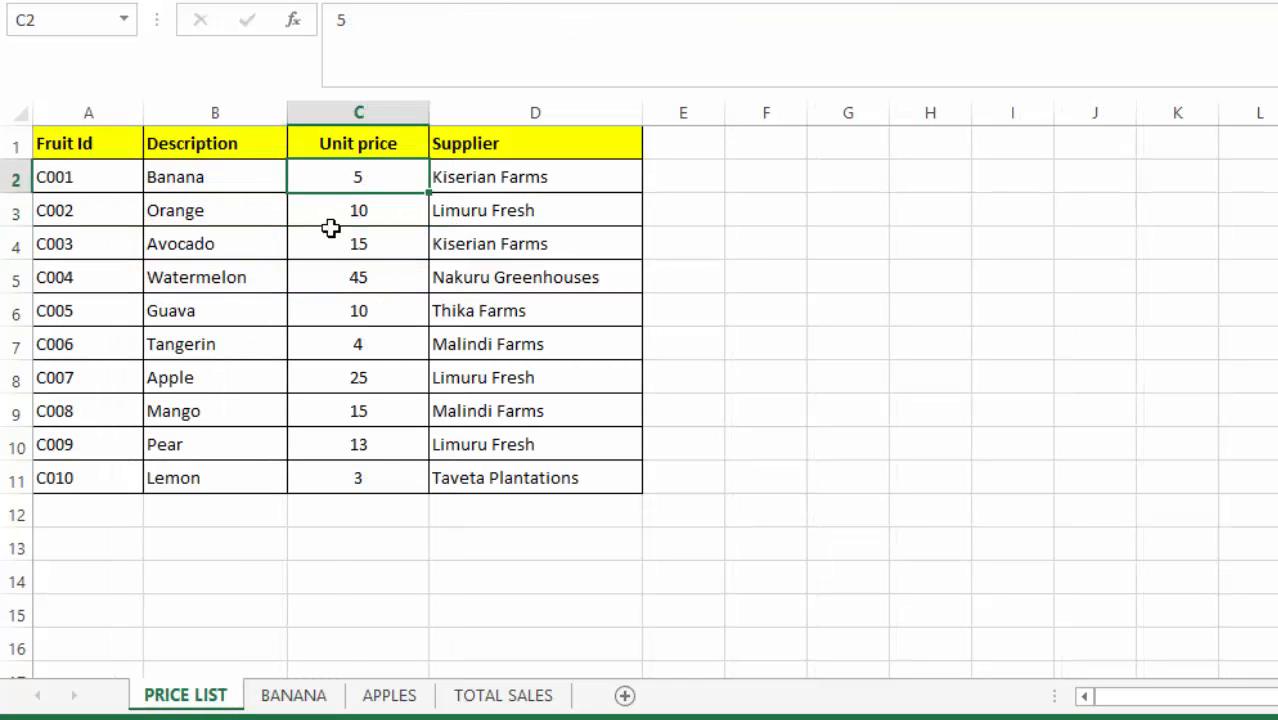
{"action": "left_click", "coordinate": [469, 175]}
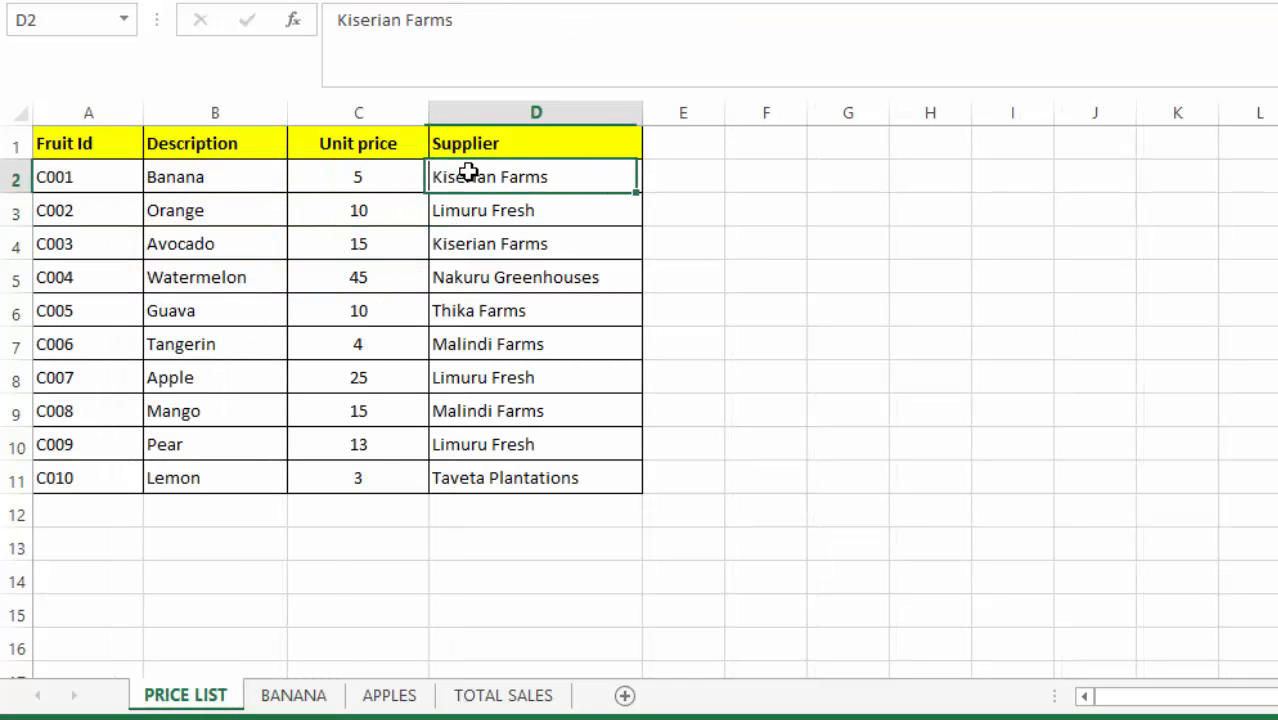
{"action": "left_click", "coordinate": [148, 177]}
{"action": "left_click", "coordinate": [495, 181]}
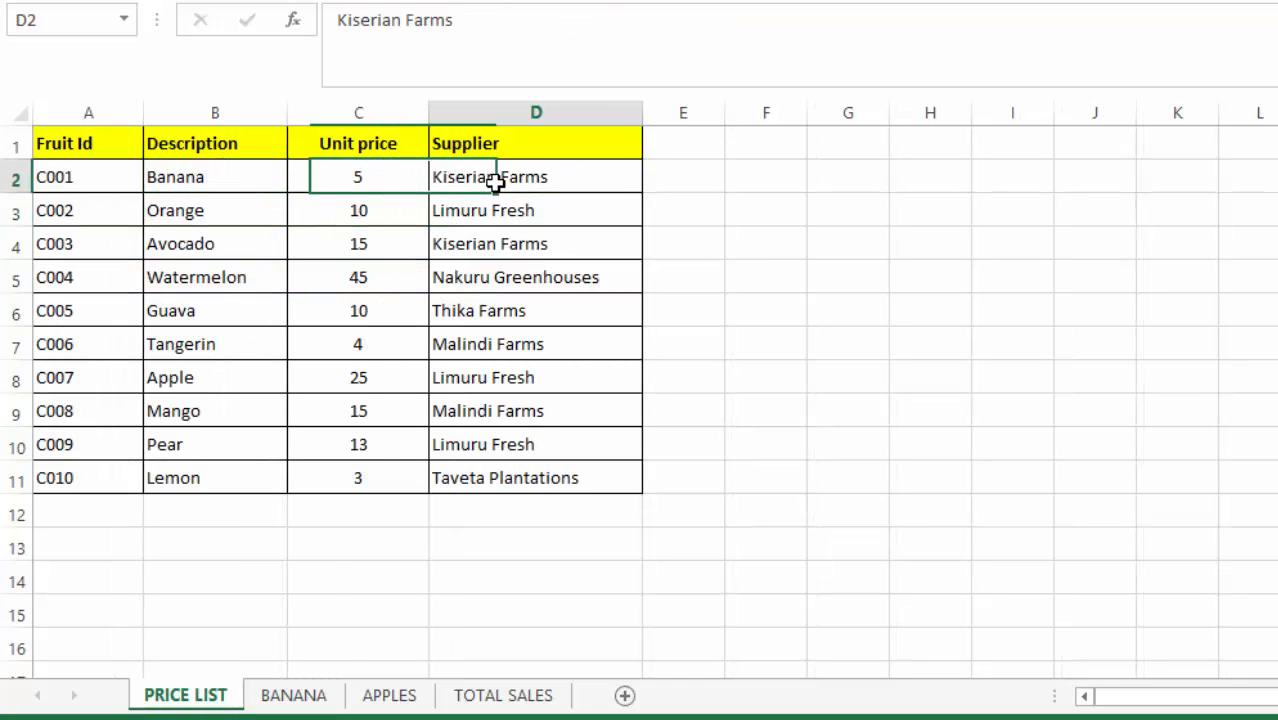
{"action": "left_click", "coordinate": [320, 698]}
{"action": "left_click", "coordinate": [628, 204]}
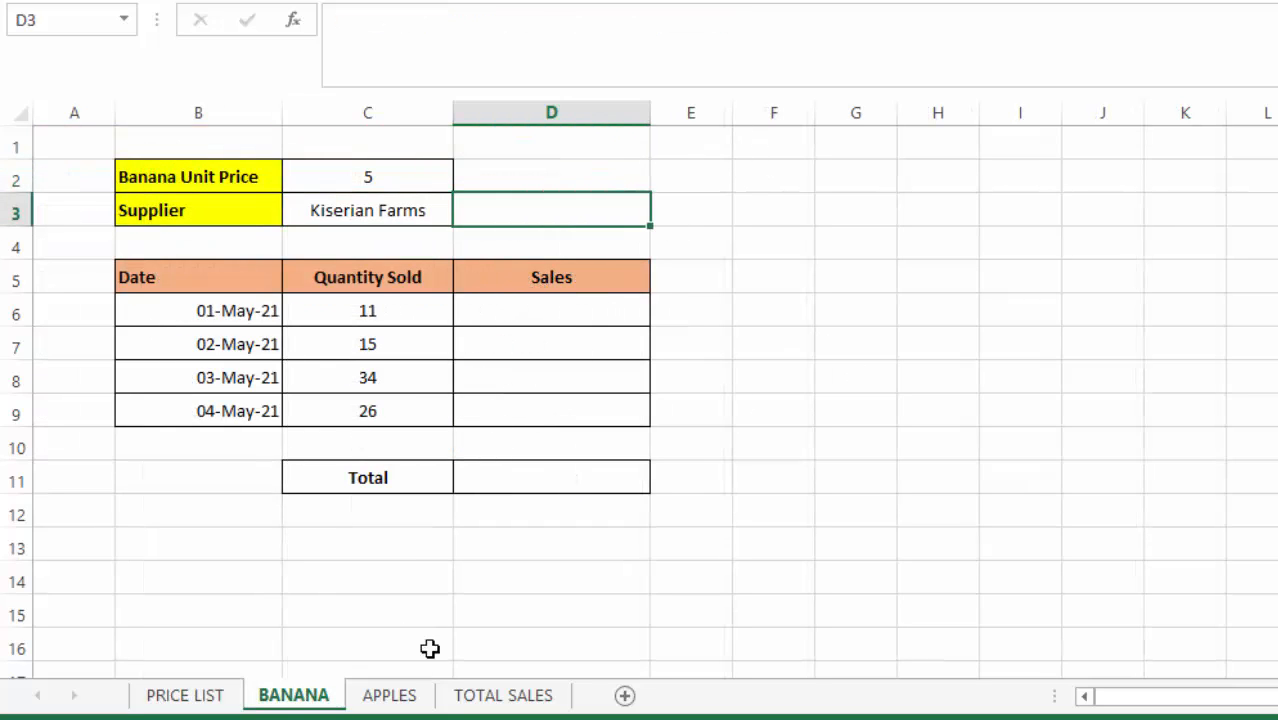
Start a VLOOKUP formula in the Apple Unit Price cell C2 on the APPLES sheet with "apple" as the lookup value
{"action": "left_click", "coordinate": [391, 692]}
{"action": "left_click", "coordinate": [567, 165]}
{"action": "left_click", "coordinate": [375, 180]}
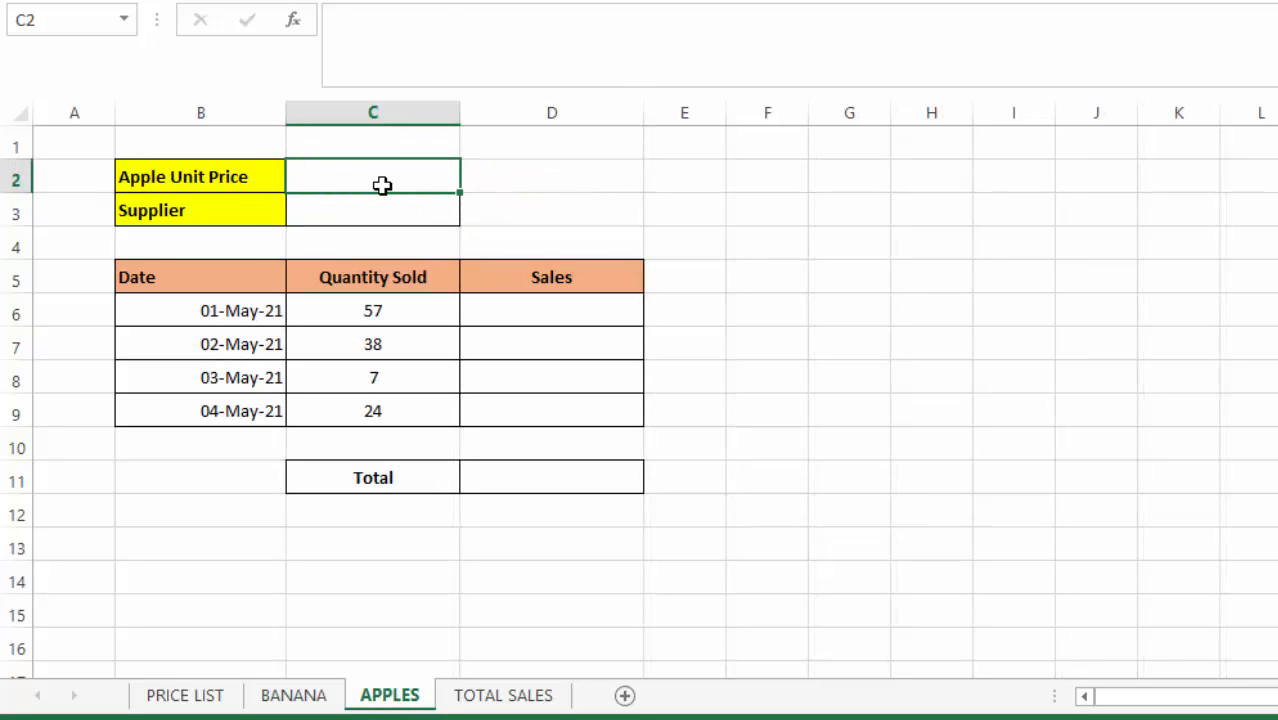
{"action": "type", "text": "=vloo"}
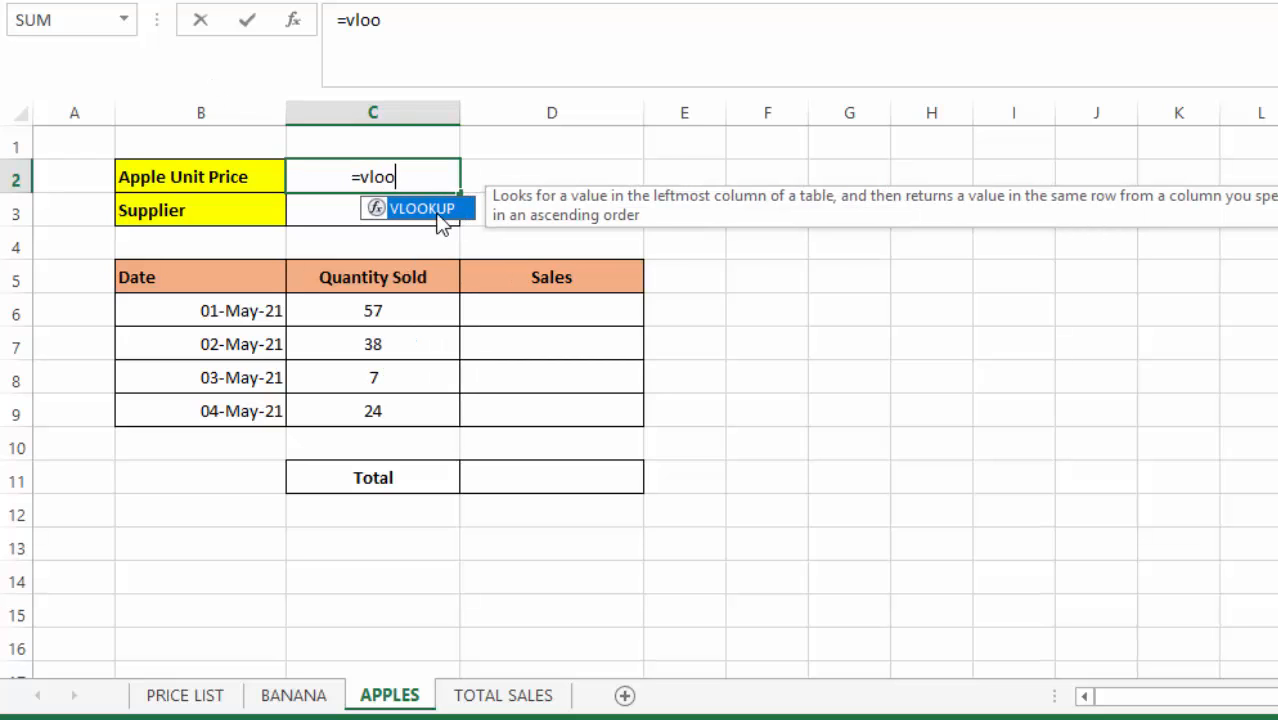
{"action": "double_click", "coordinate": [430, 210]}
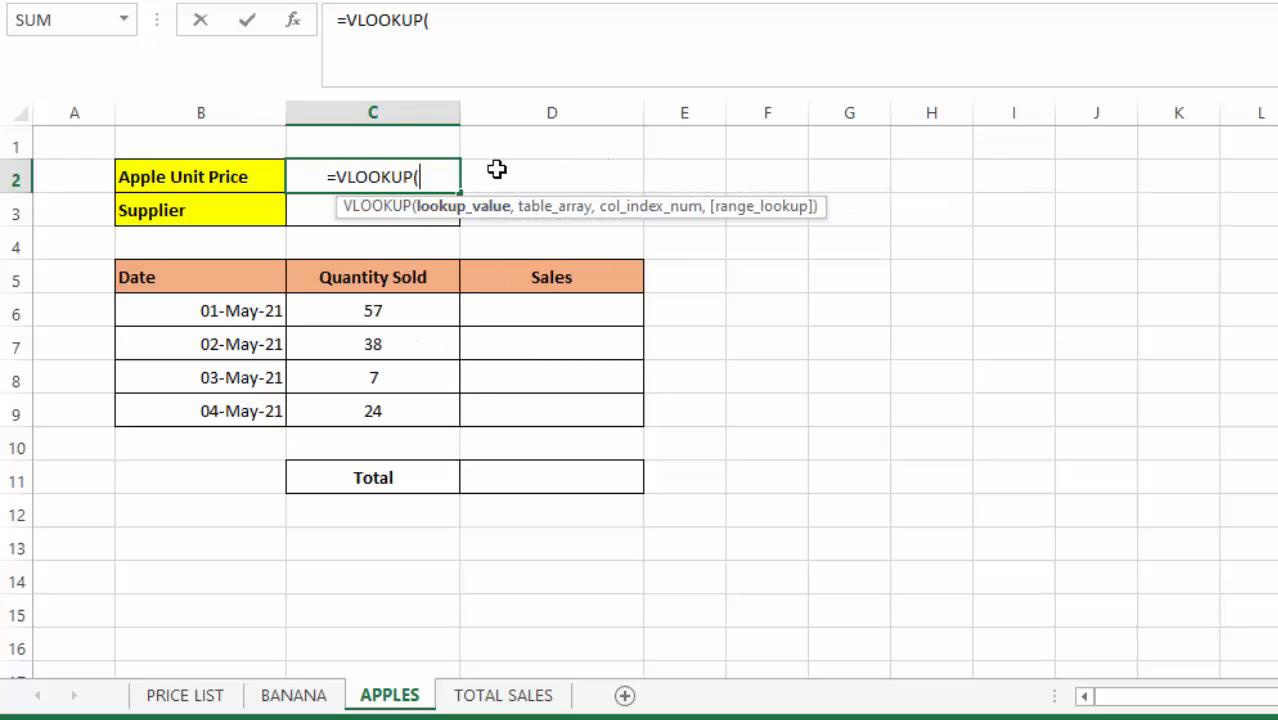
{"action": "type", "text": "\"app"}
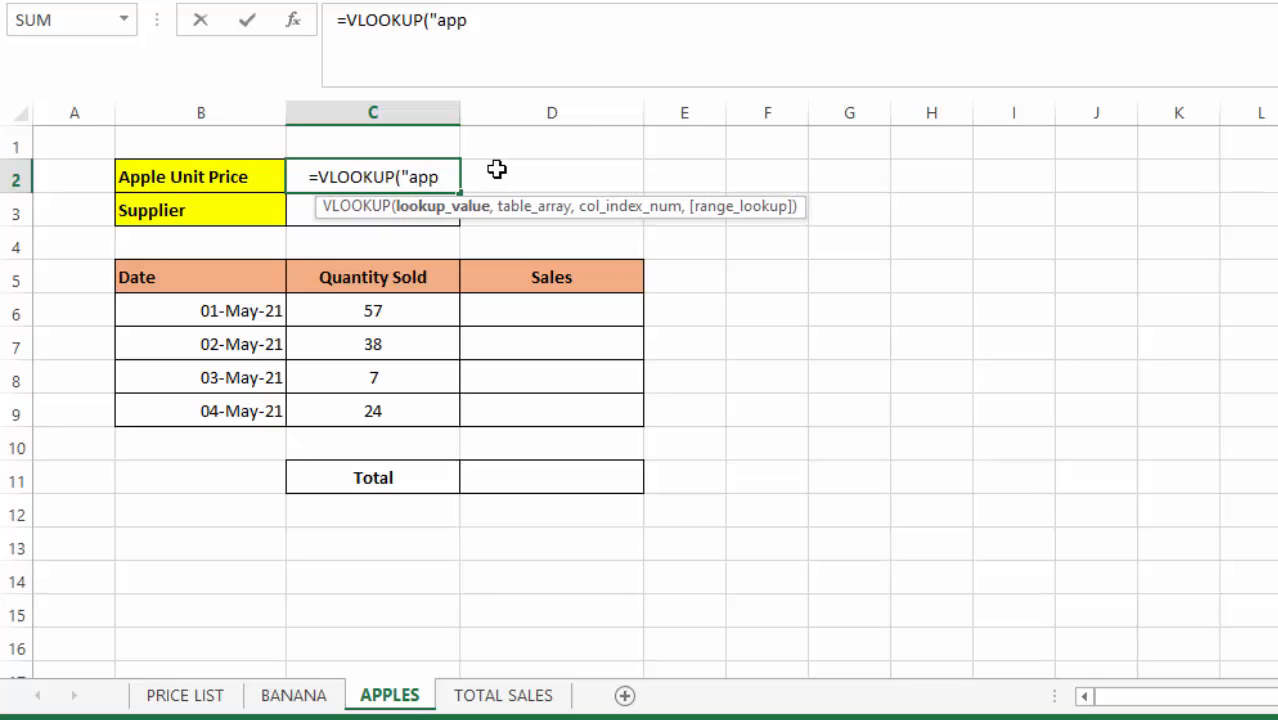
{"action": "type", "text": "le\","}
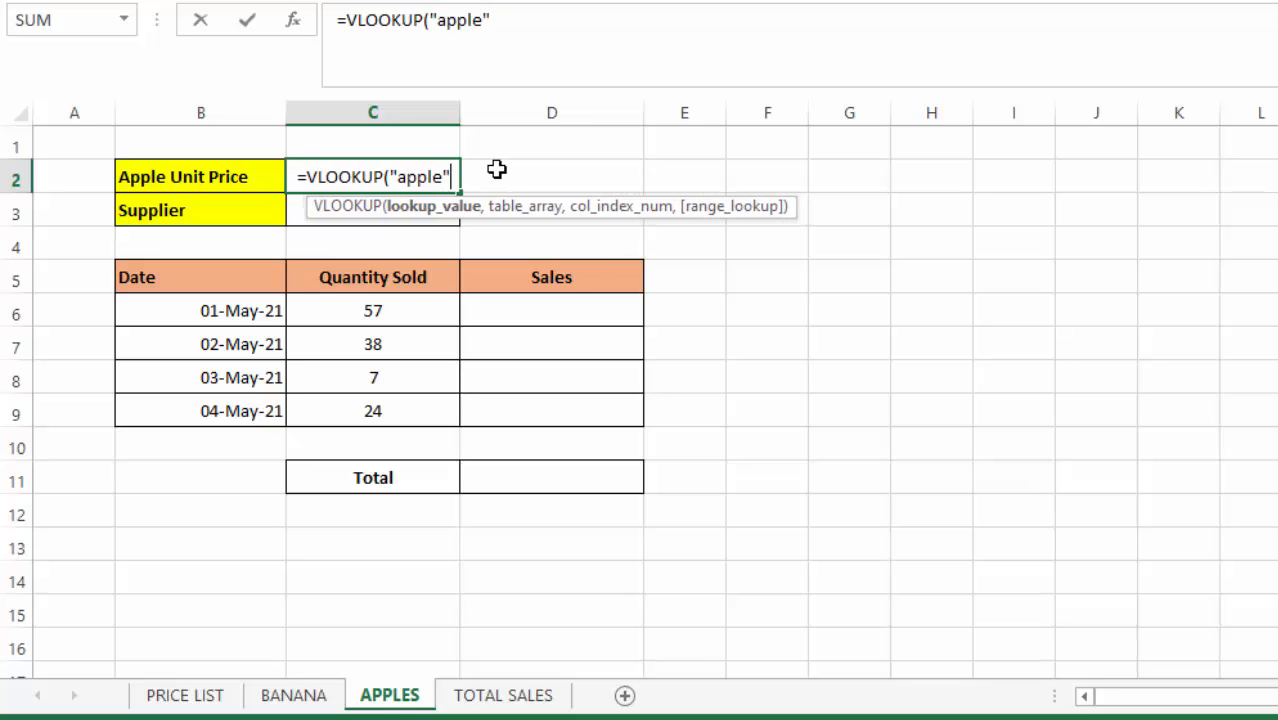
Set the apple unit price formula's table array to B2:C11 on the PRICE LIST sheet, followed by a comma
{"action": "left_click", "coordinate": [194, 694]}
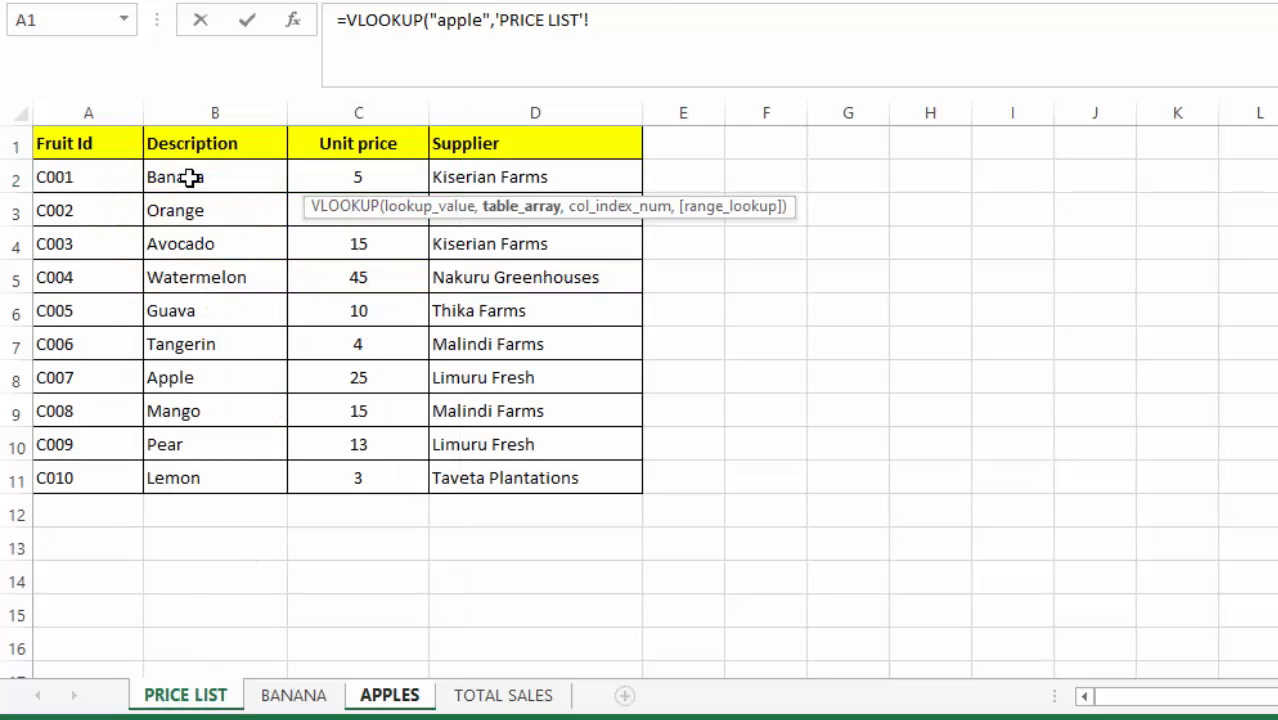
{"action": "left_click_drag", "start_coordinate": [190, 177], "coordinate": [369, 485]}
{"action": "left_click", "coordinate": [671, 19]}
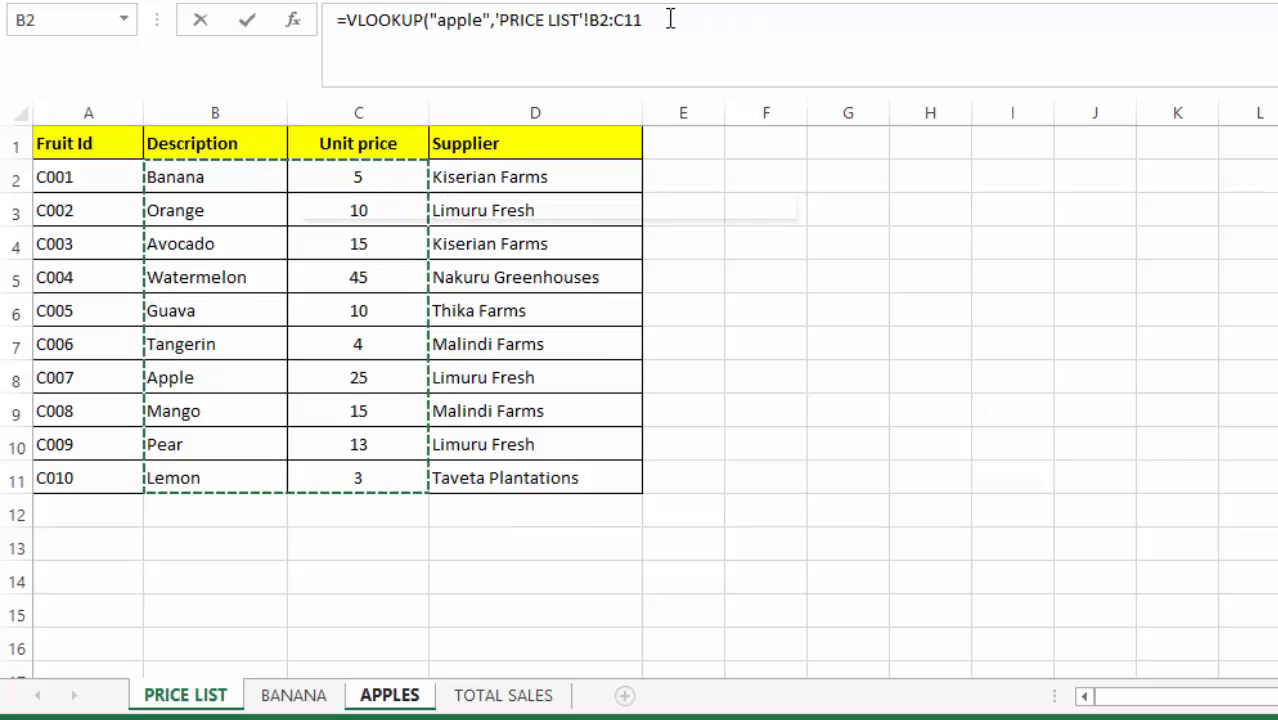
{"action": "type", "text": ","}
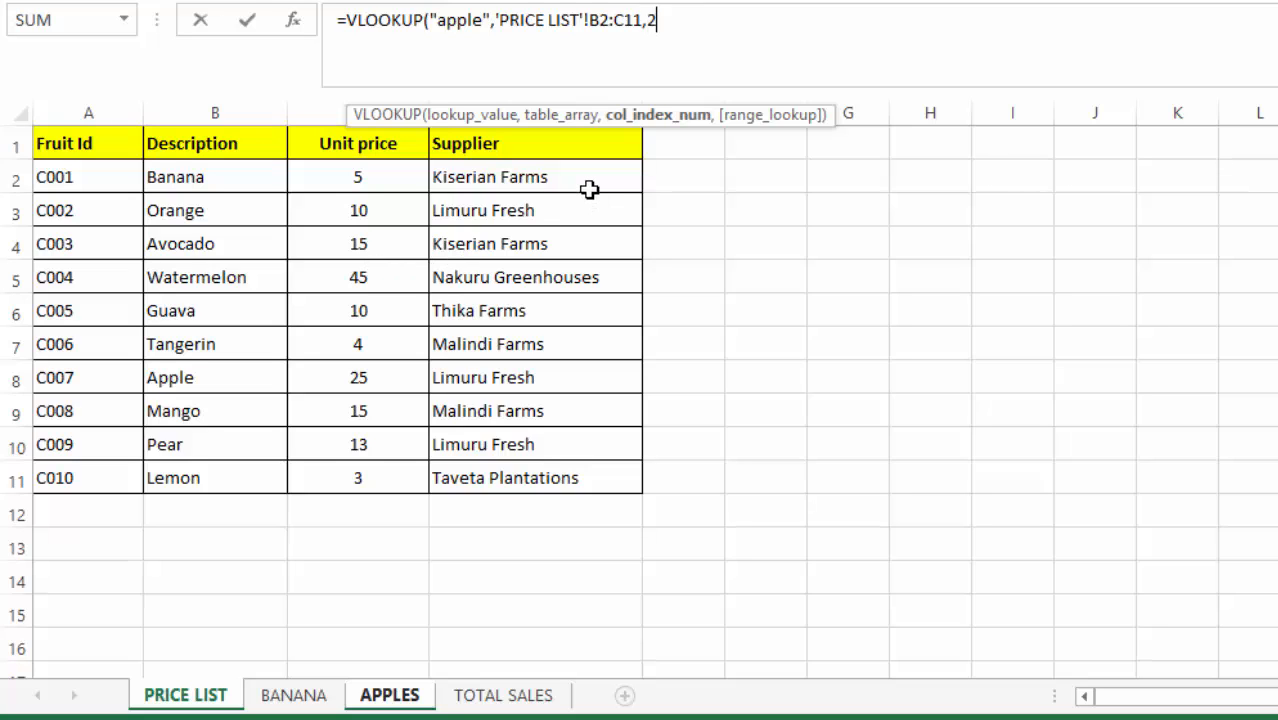
Complete the apple unit price formula with column index 2 and FALSE for an exact match
{"action": "type", "text": "2,false"}
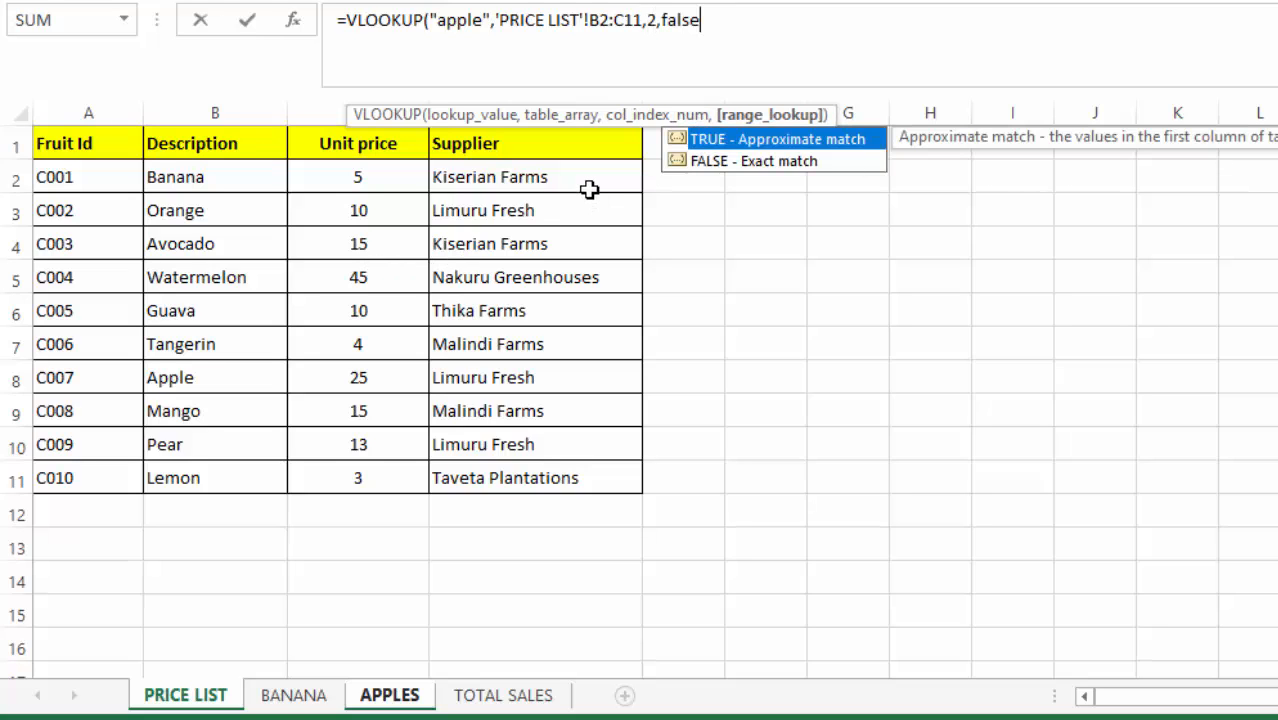
{"action": "type", "text": ")"}
{"action": "key", "text": "Return"}
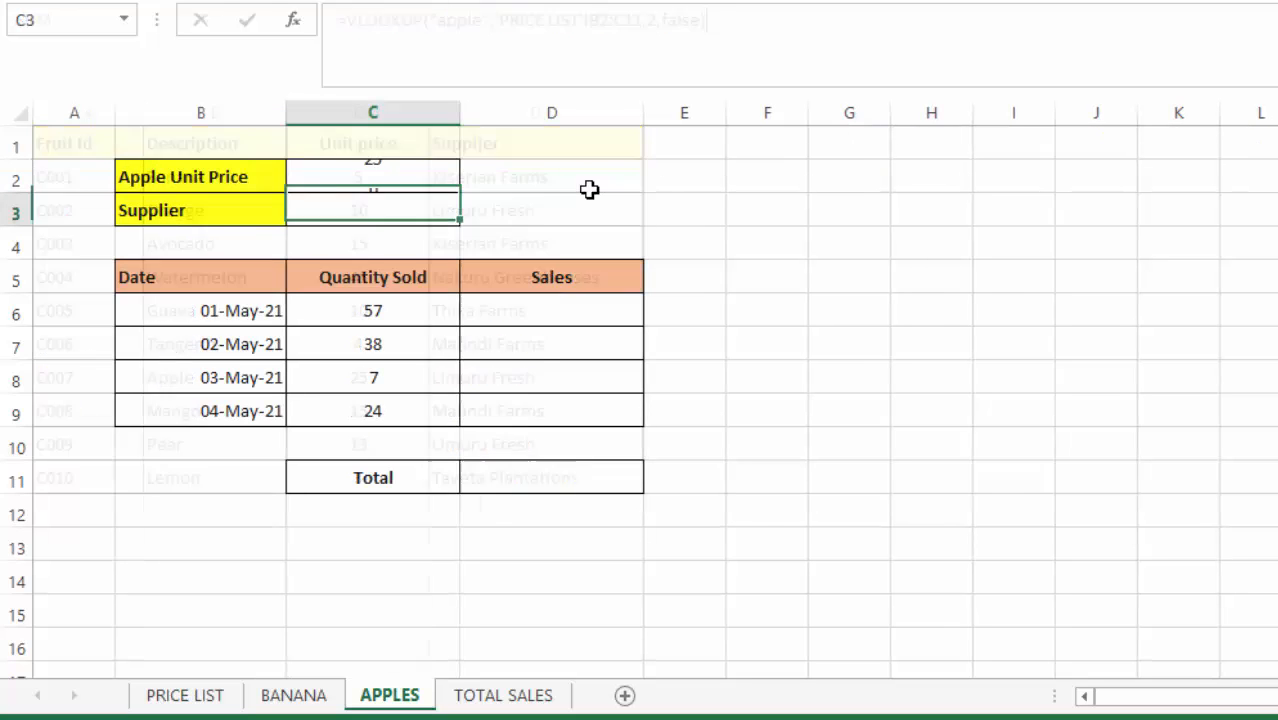
Compare the unit price returned in C2 on the APPLES sheet with the Apple row on the PRICE LIST sheet
{"action": "left_click", "coordinate": [353, 173]}
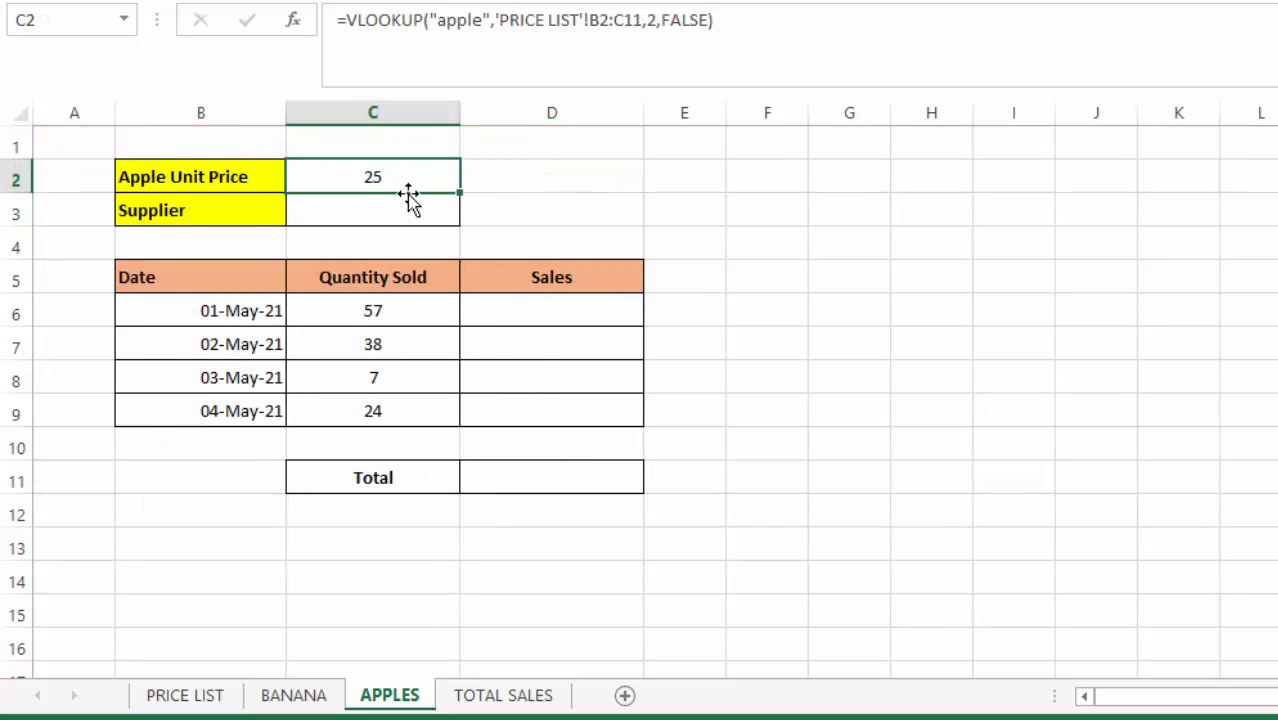
{"action": "left_click", "coordinate": [200, 700]}
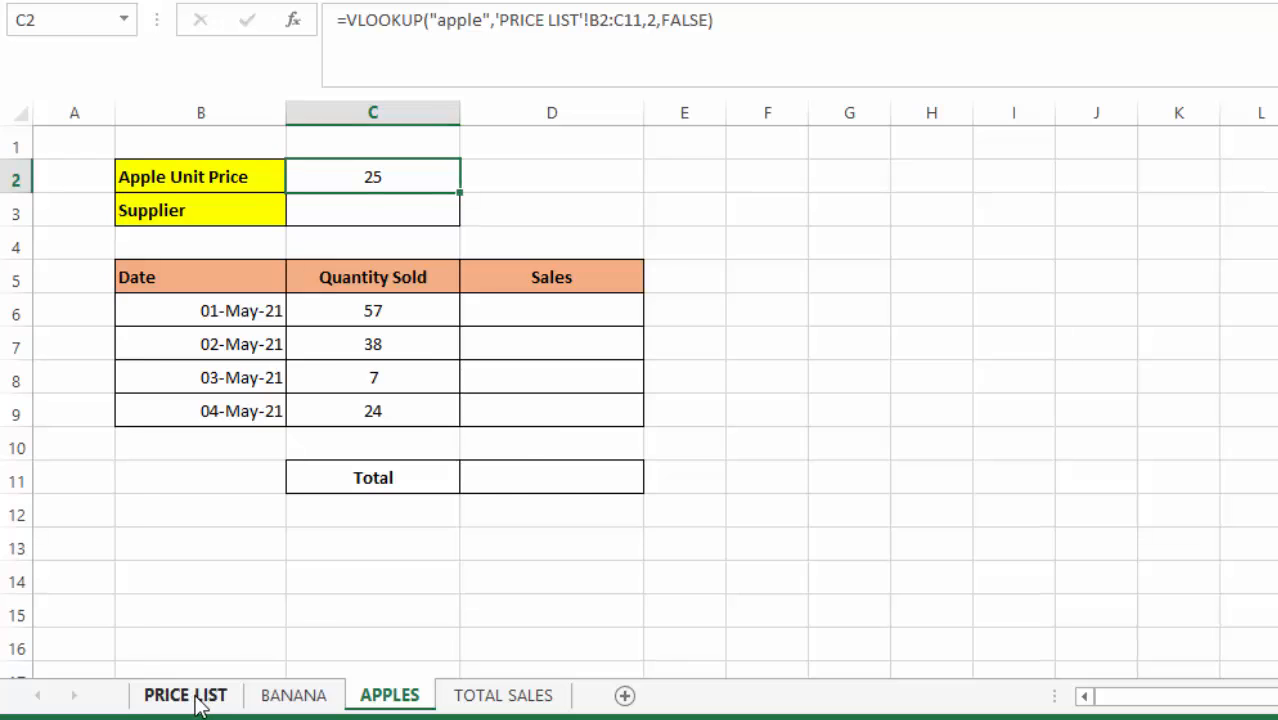
{"action": "left_click", "coordinate": [200, 378]}
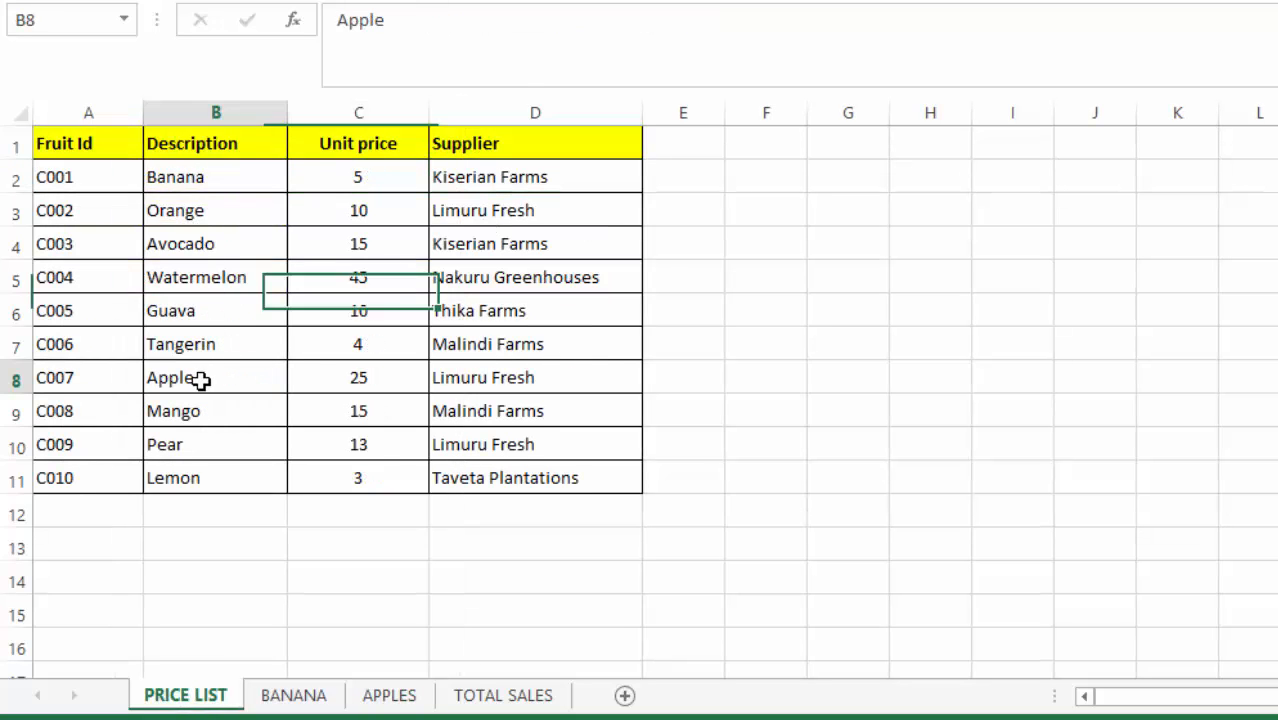
{"action": "left_click", "coordinate": [354, 376]}
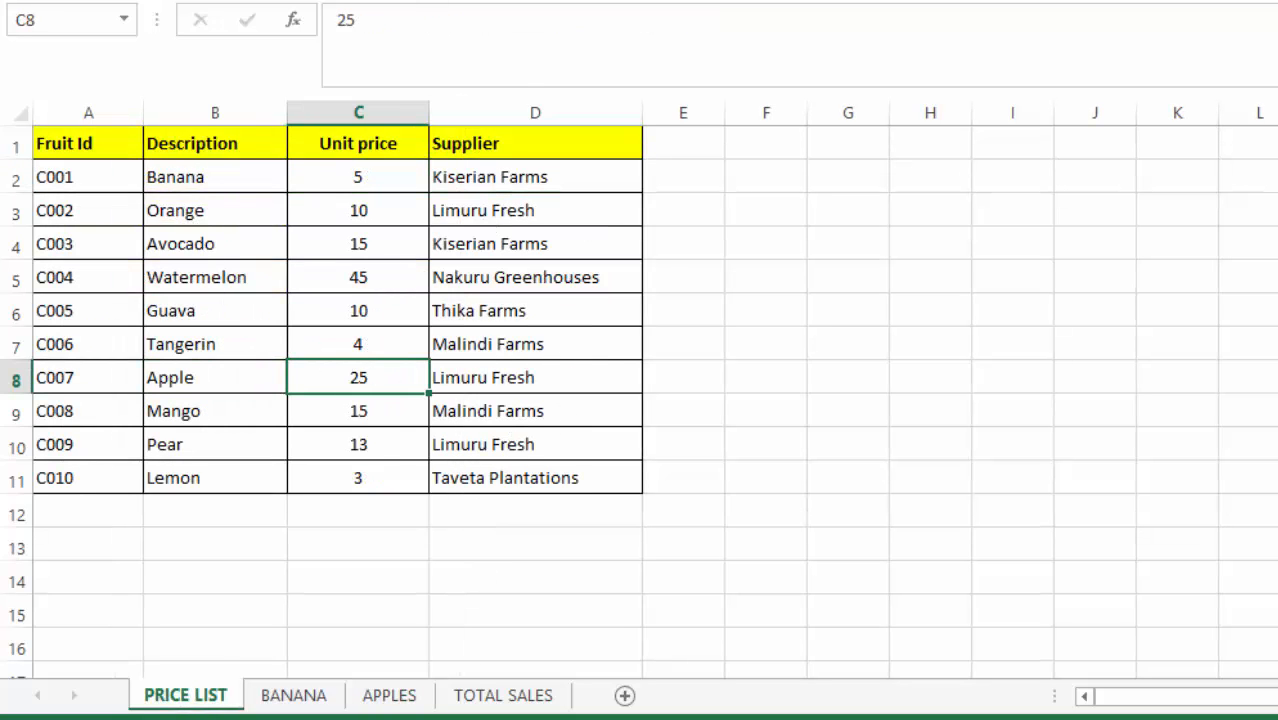
{"action": "left_click", "coordinate": [300, 697]}
{"action": "left_click", "coordinate": [853, 250]}
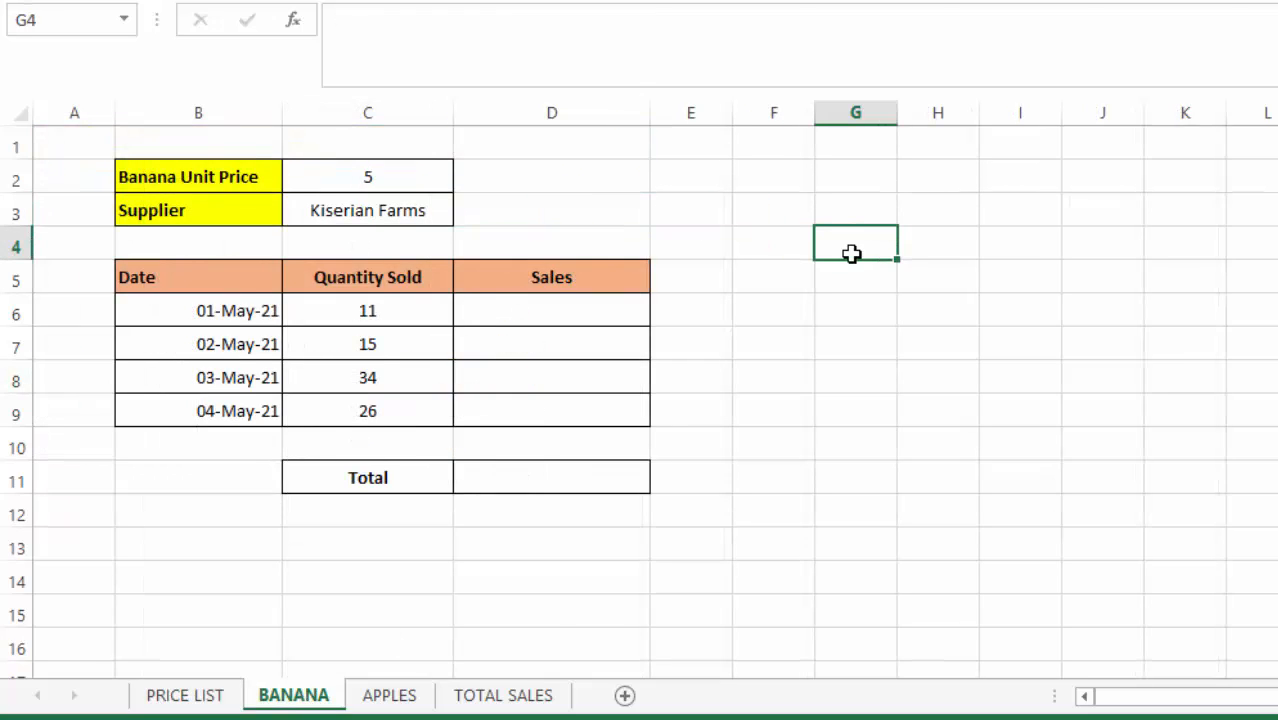
Start a VLOOKUP formula in the Supplier cell C3 on the APPLES sheet with "apple" as the lookup value
{"action": "left_click", "coordinate": [424, 700]}
{"action": "left_click_drag", "start_coordinate": [653, 211], "coordinate": [326, 207]}
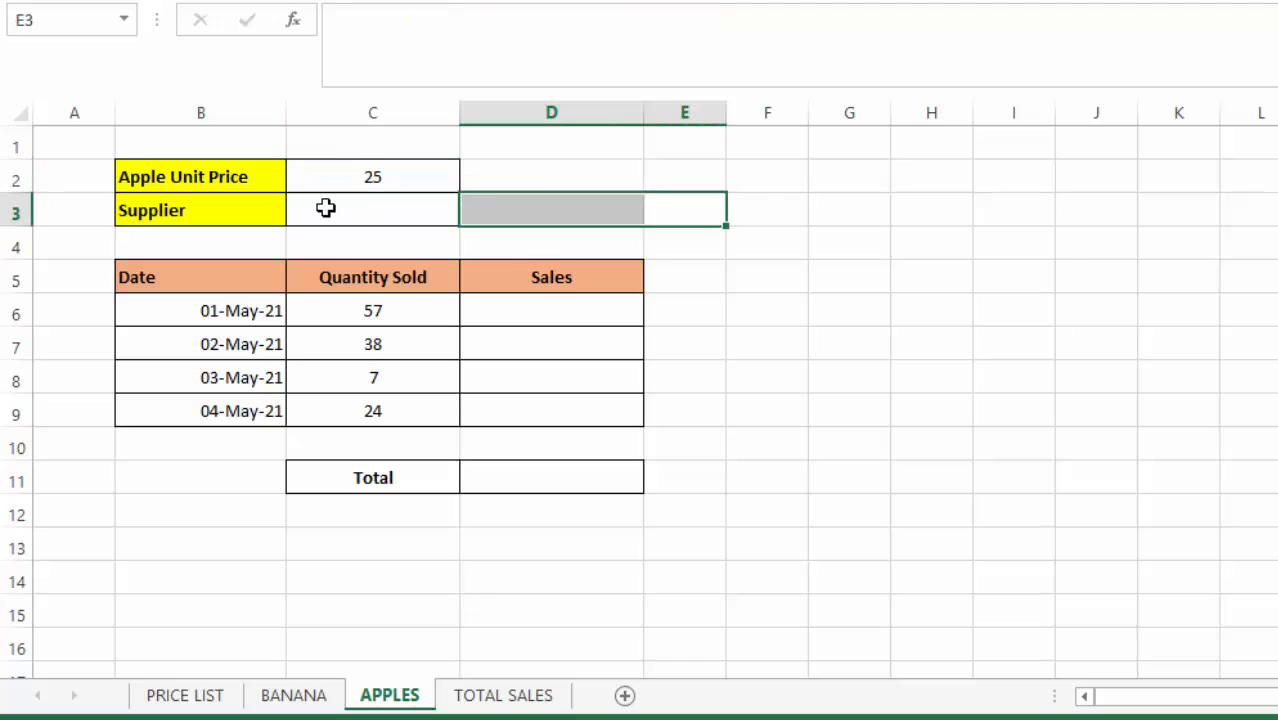
{"action": "left_click", "coordinate": [326, 207]}
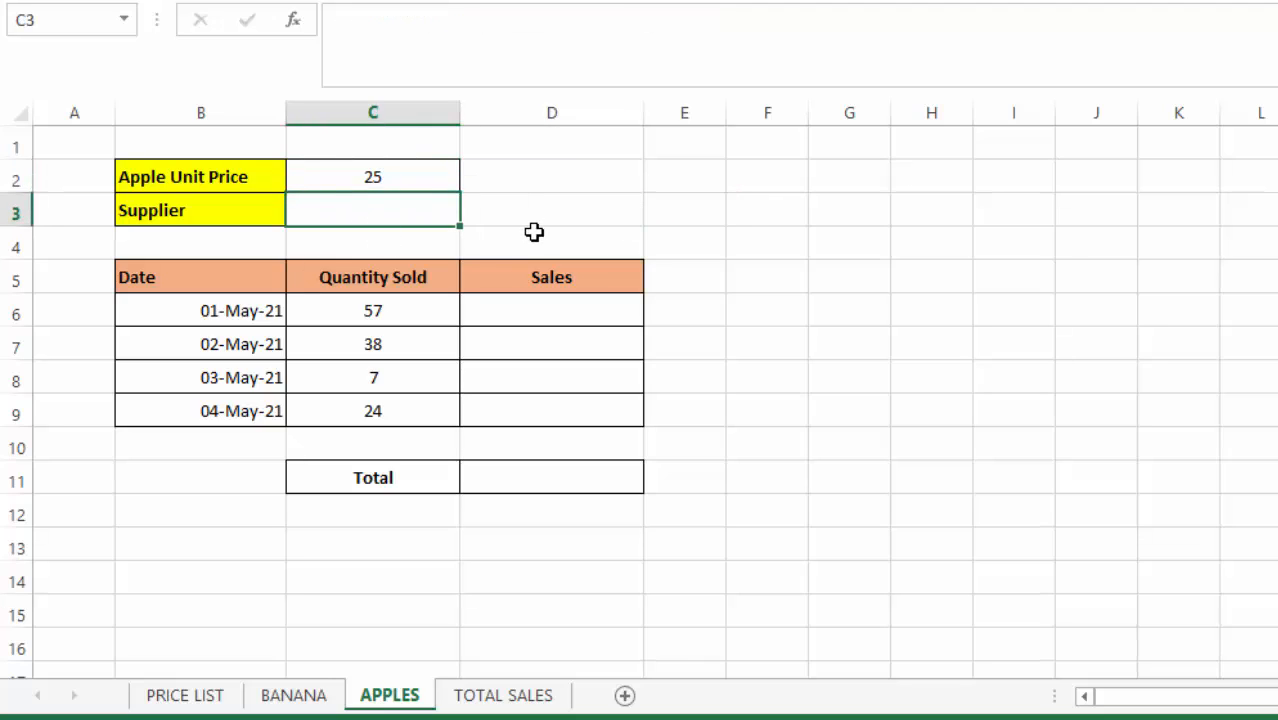
{"action": "type", "text": "=vloo"}
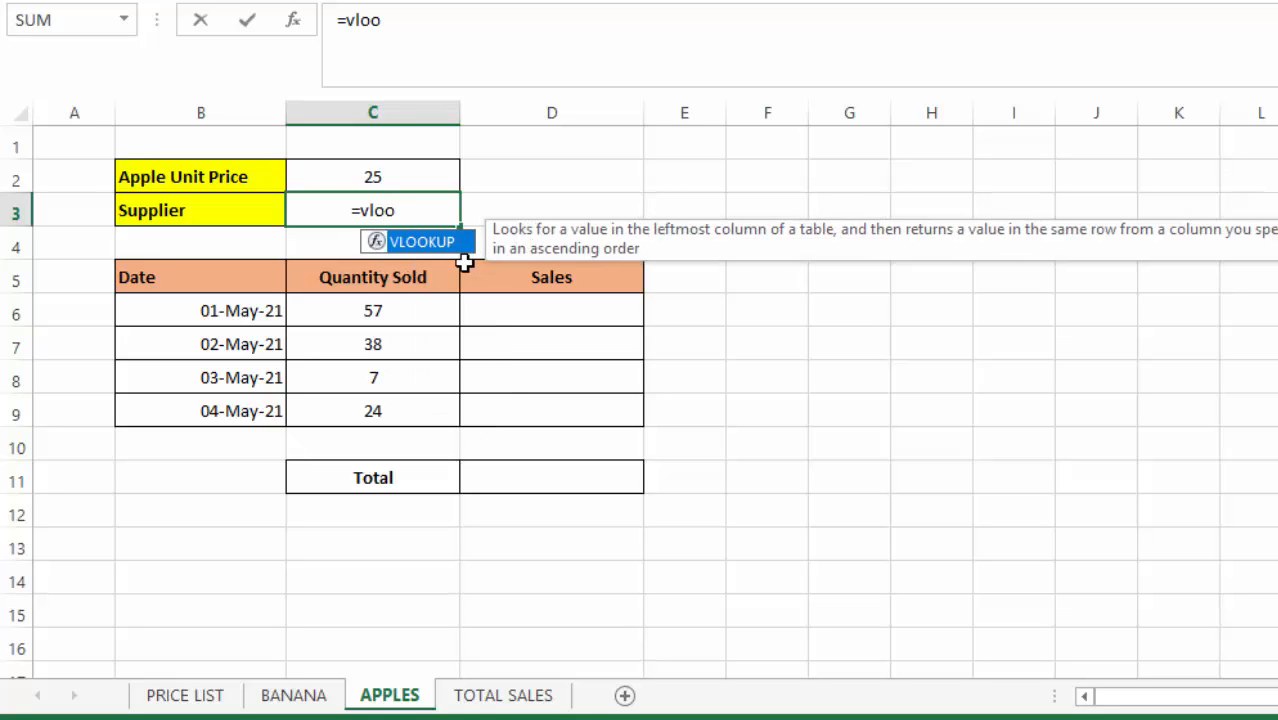
{"action": "double_click", "coordinate": [447, 246]}
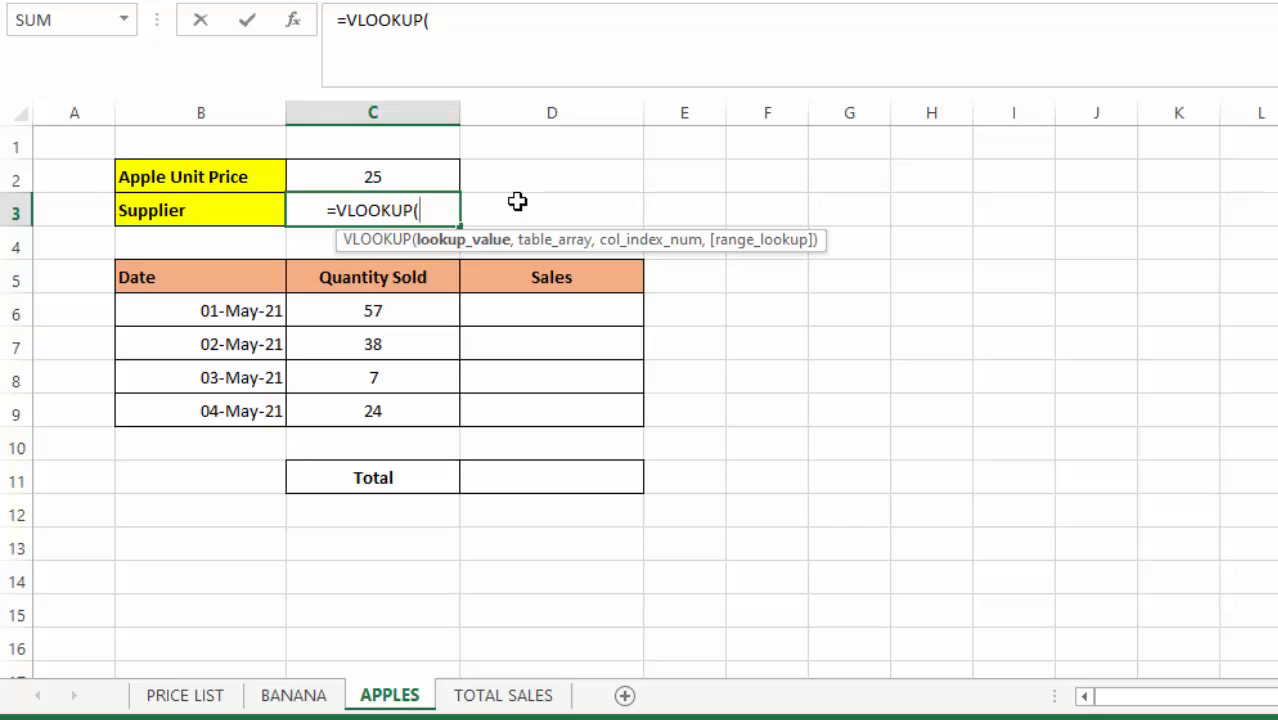
{"action": "type", "text": "\"apple"}
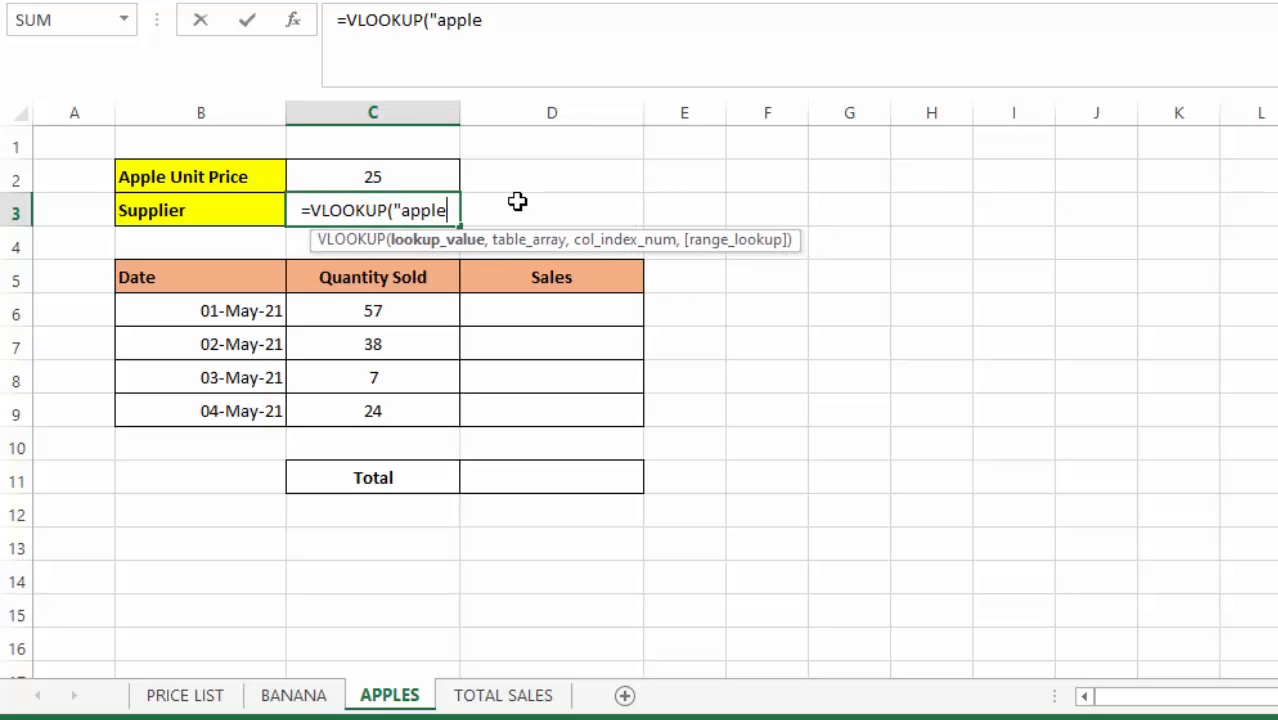
{"action": "type", "text": "\","}
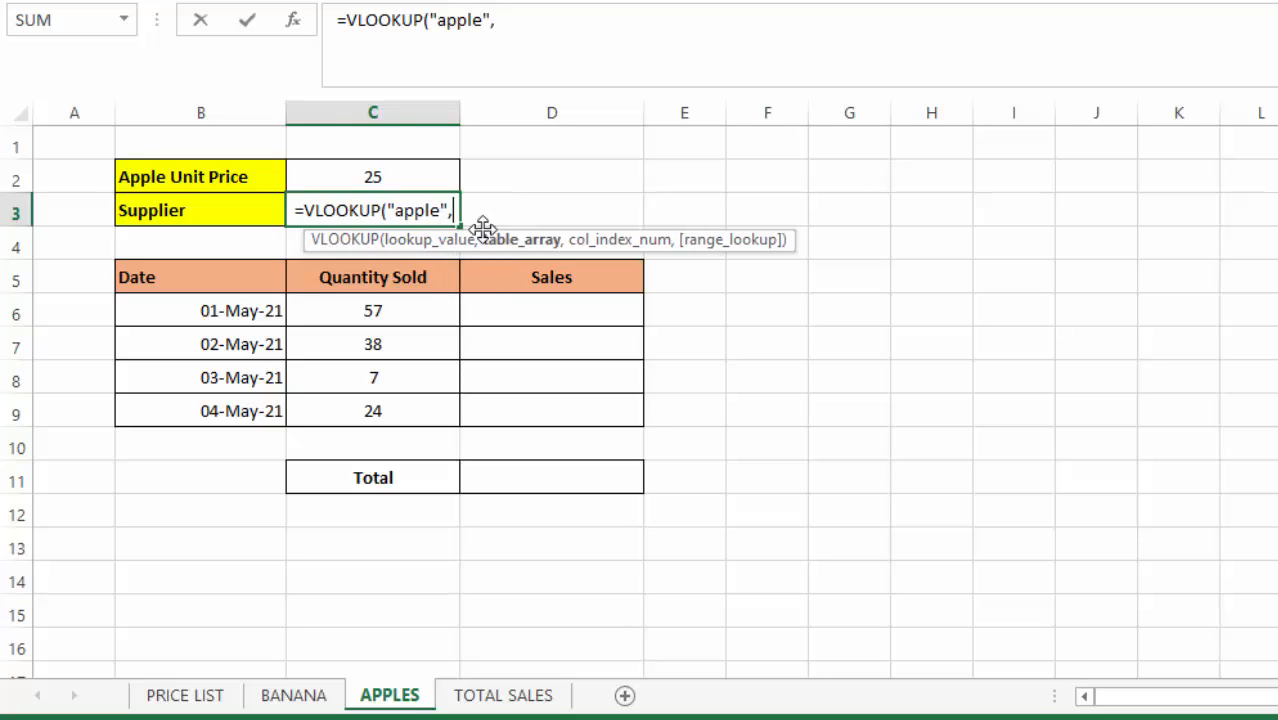
Set the apple supplier formula's table array to B2:D11 on the PRICE LIST sheet, followed by a comma
{"action": "left_click", "coordinate": [186, 695]}
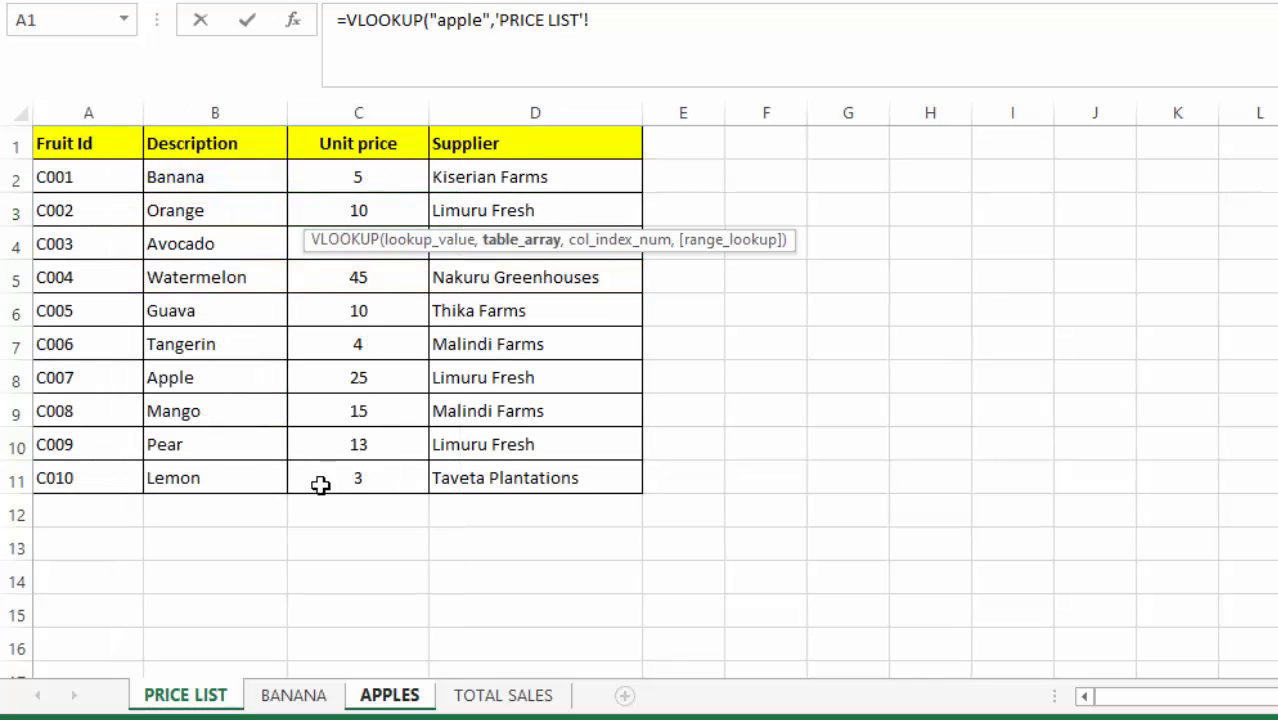
{"action": "left_click_drag", "start_coordinate": [202, 168], "coordinate": [542, 479]}
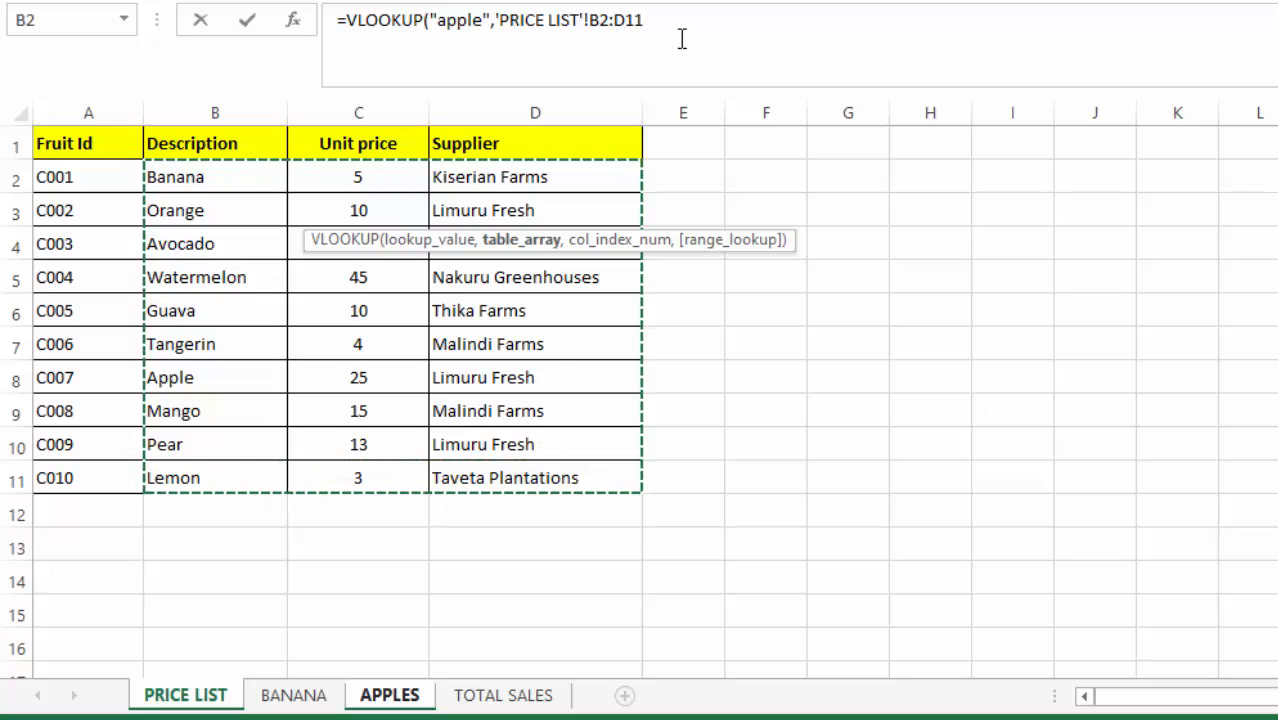
{"action": "left_click", "coordinate": [660, 15]}
{"action": "type", "text": ","}
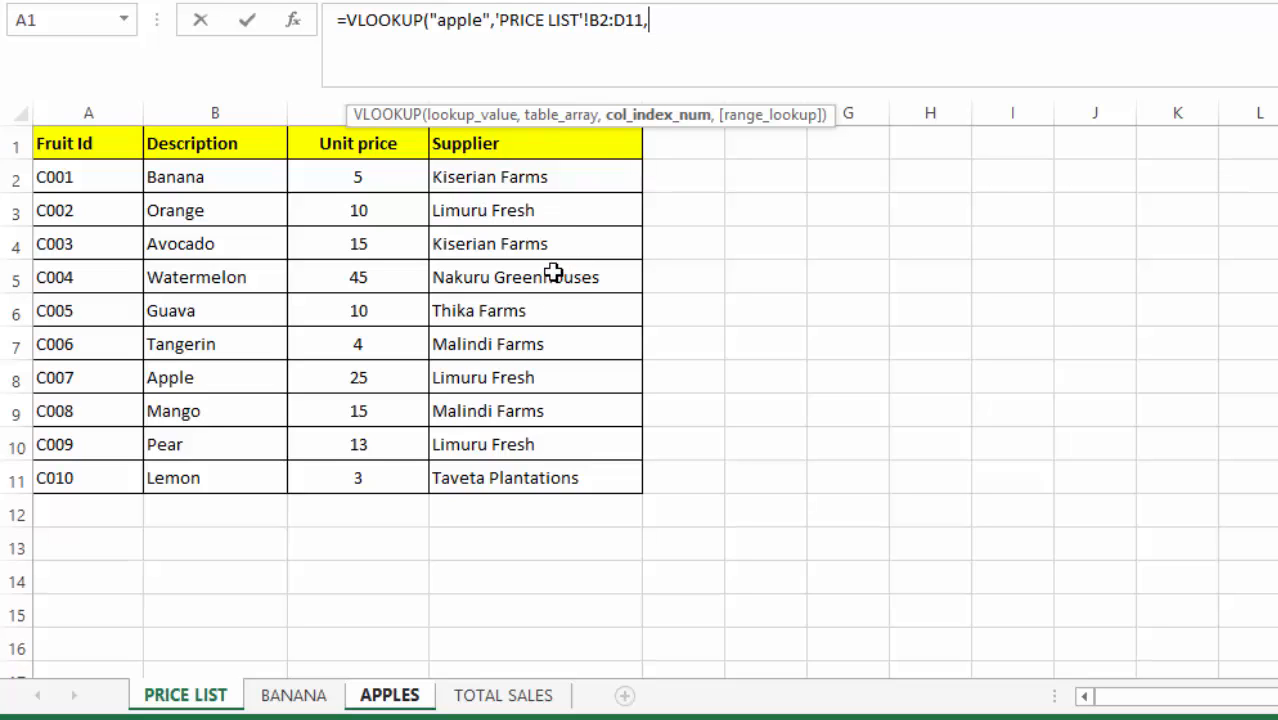
Complete the apple supplier formula with column index 3 and FALSE for an exact match, and review it in C3
{"action": "type", "text": "3,"}
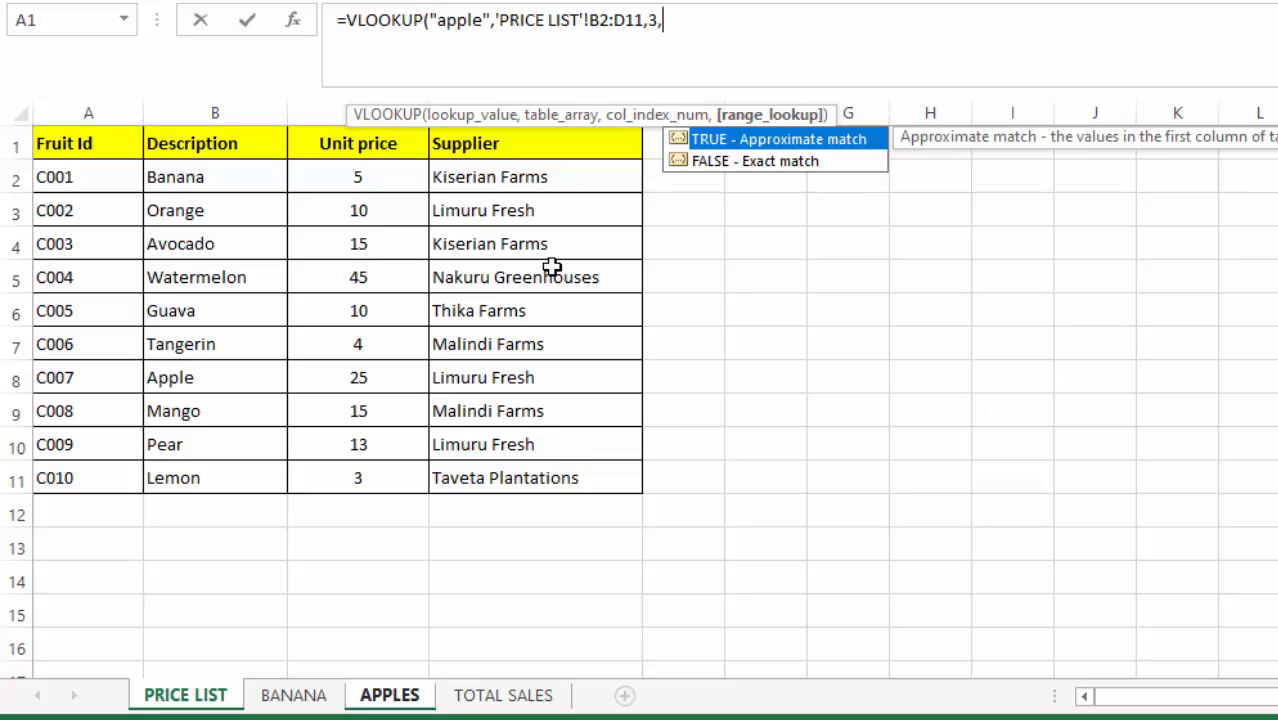
{"action": "type", "text": "flas"}
{"action": "type", "text": "al"}
{"action": "type", "text": "se"}
{"action": "key", "text": "Return"}
{"action": "left_click", "coordinate": [570, 160]}
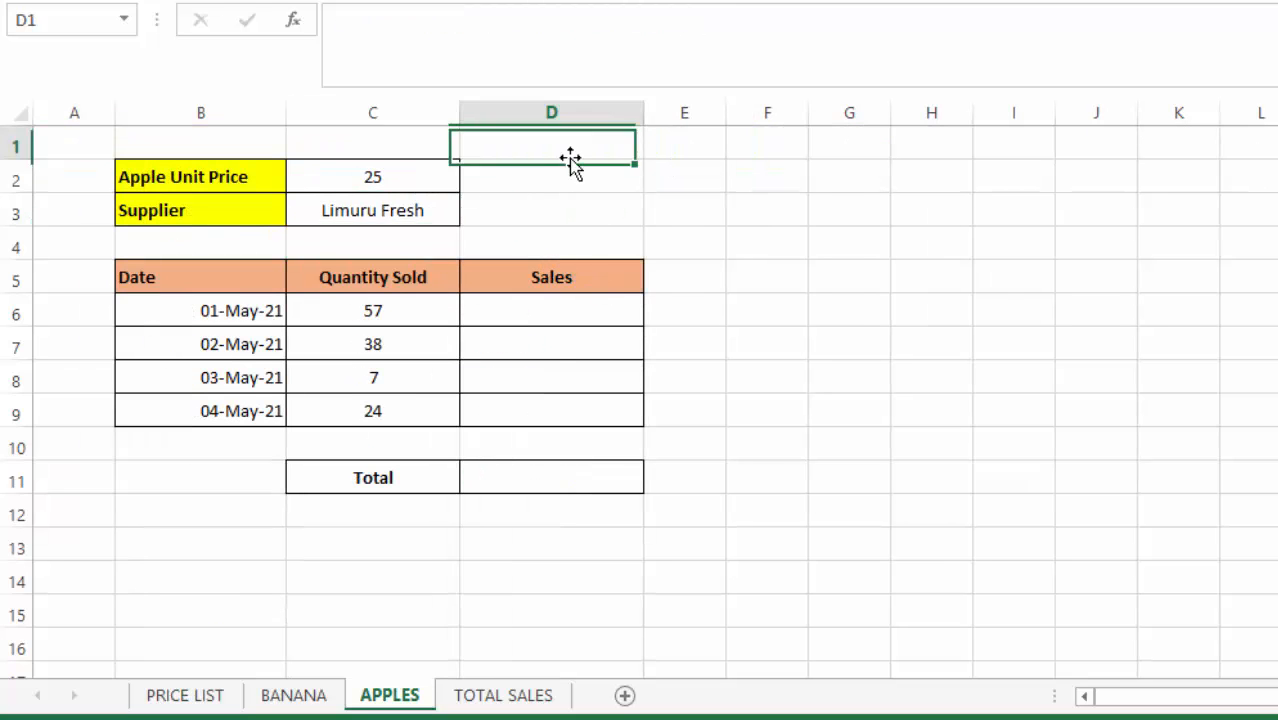
{"action": "left_click", "coordinate": [371, 213]}
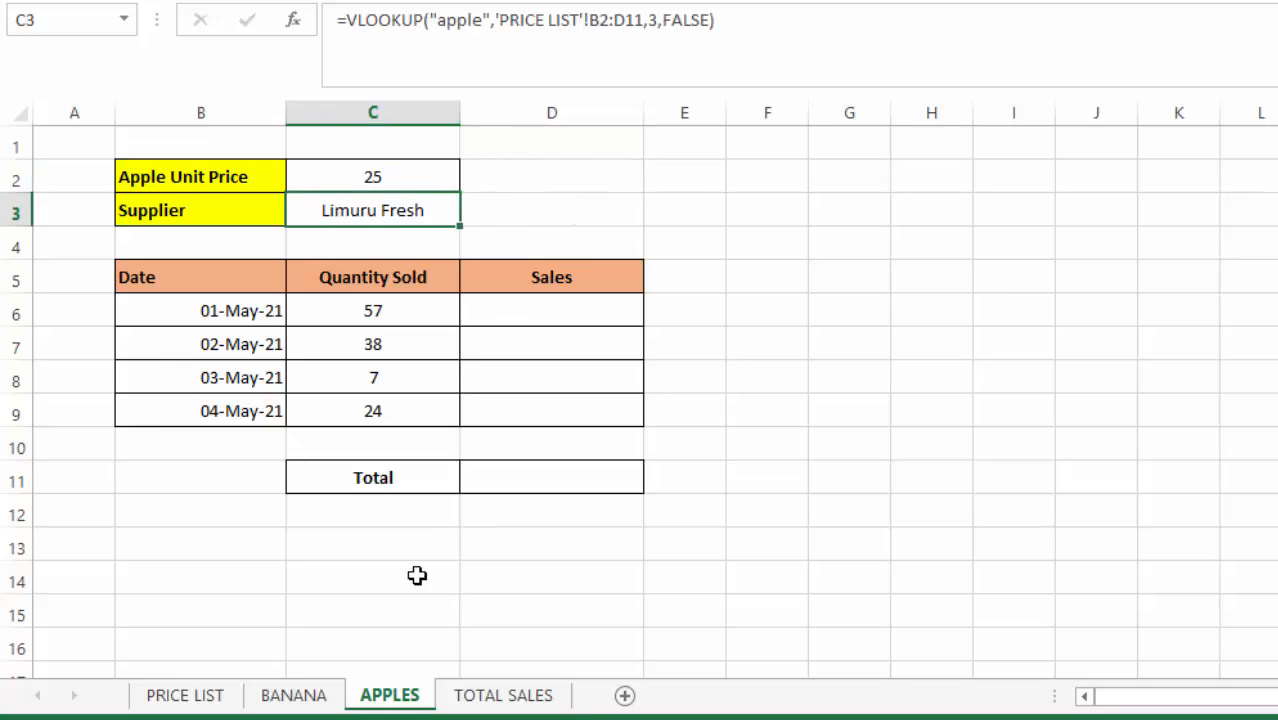
Compare the Apple row on the PRICE LIST sheet with the unit price and supplier in C2 and C3 on the APPLES sheet
{"action": "left_click", "coordinate": [189, 695]}
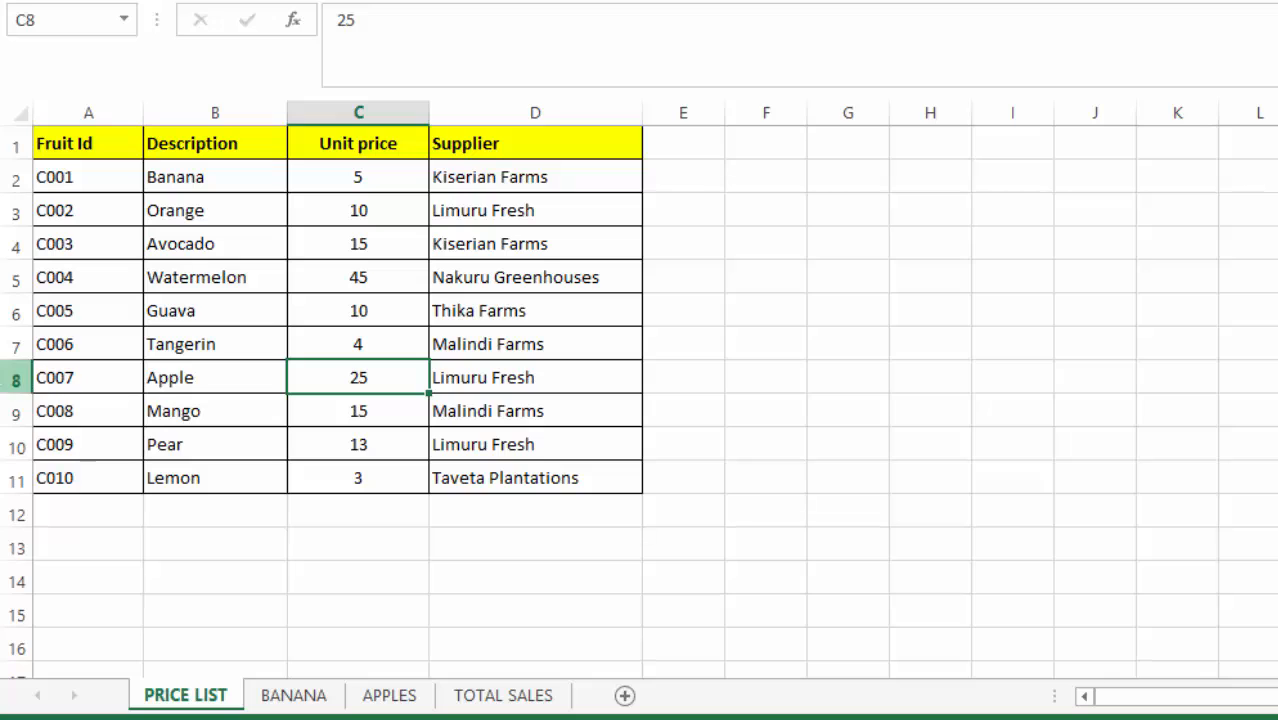
{"action": "left_click", "coordinate": [16, 378]}
{"action": "left_click", "coordinate": [505, 390]}
{"action": "left_click", "coordinate": [905, 378]}
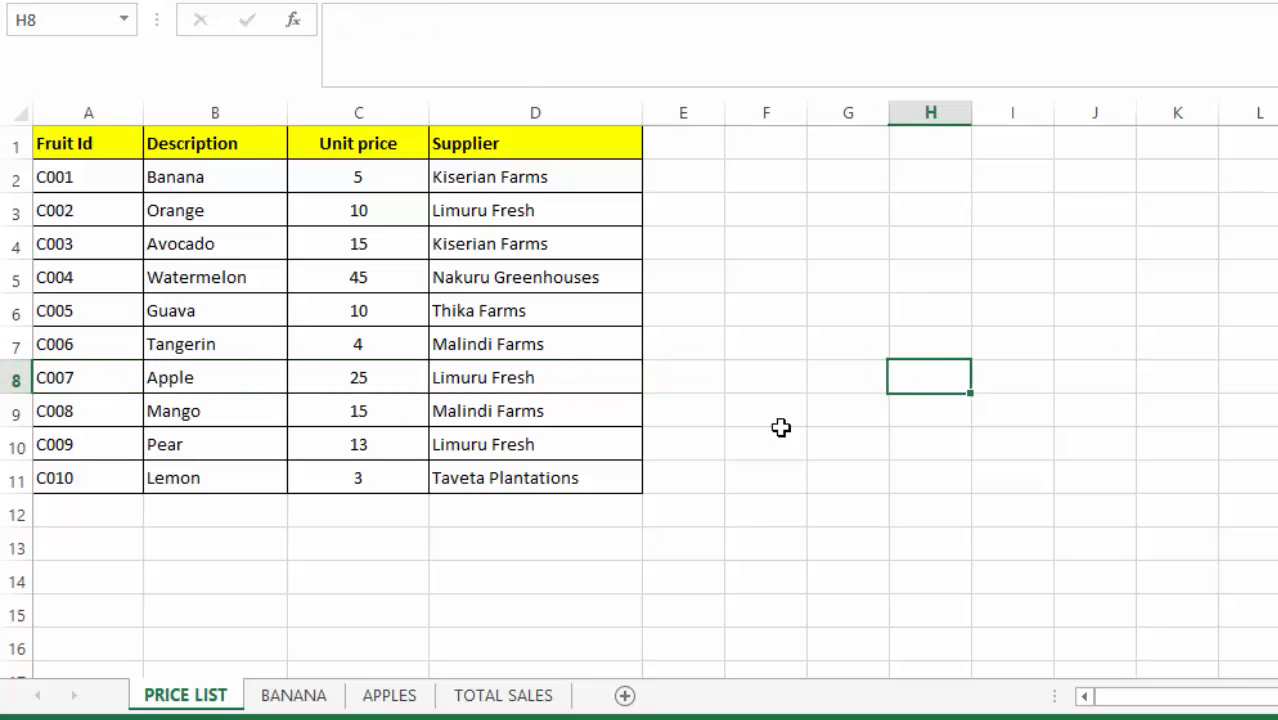
{"action": "left_click", "coordinate": [392, 697]}
{"action": "left_click", "coordinate": [738, 277]}
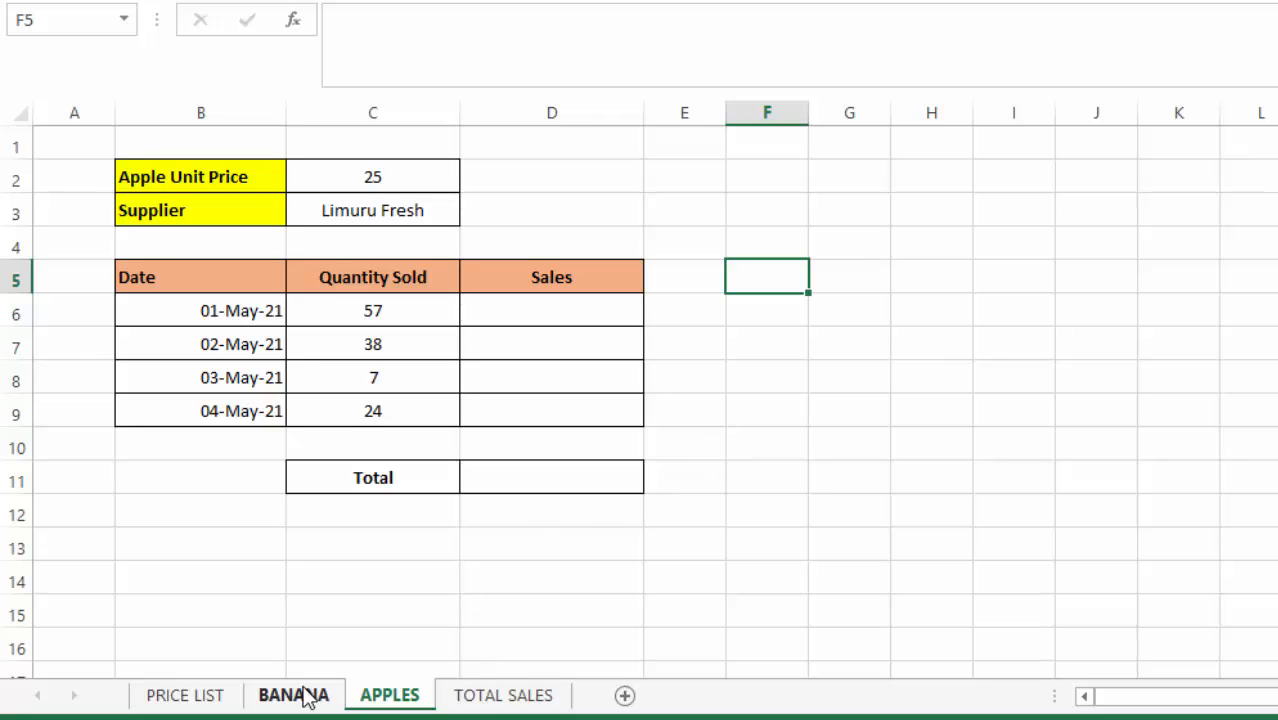
{"action": "left_click", "coordinate": [399, 172]}
{"action": "left_click", "coordinate": [390, 214]}
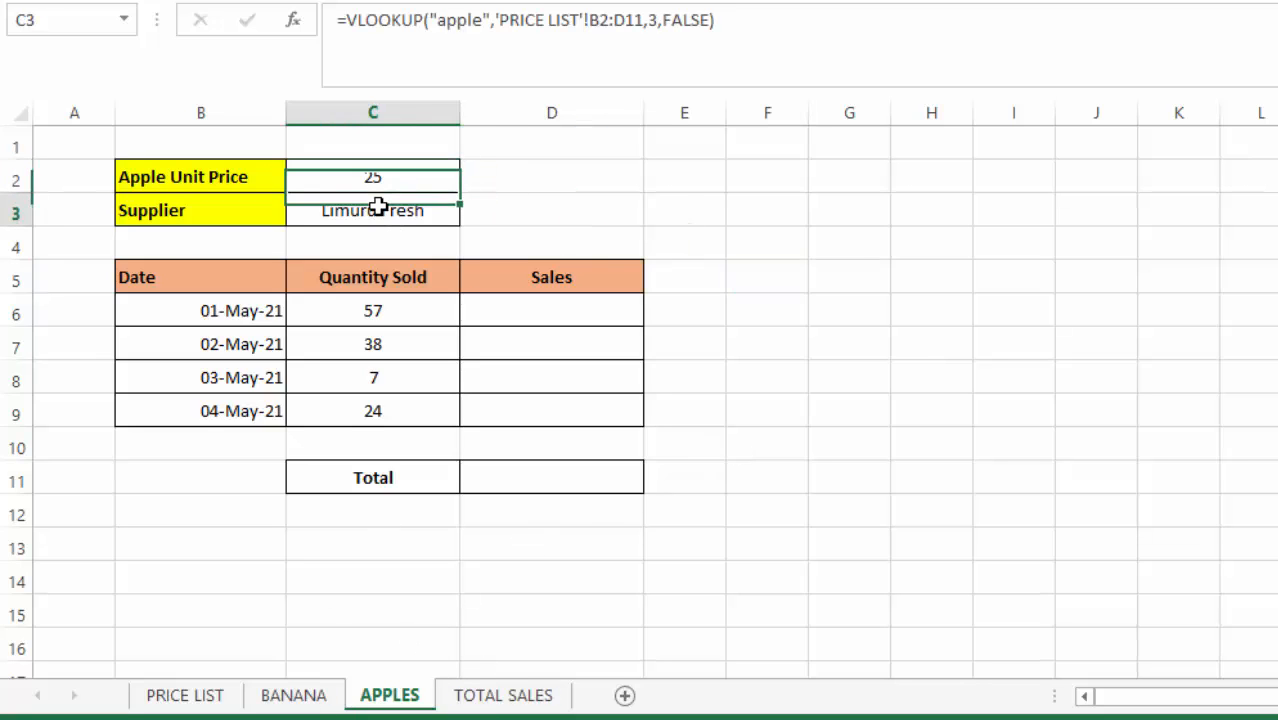
Review the unit price in C2 and the supplier in C3 on the BANANA sheet
{"action": "left_click", "coordinate": [300, 693]}
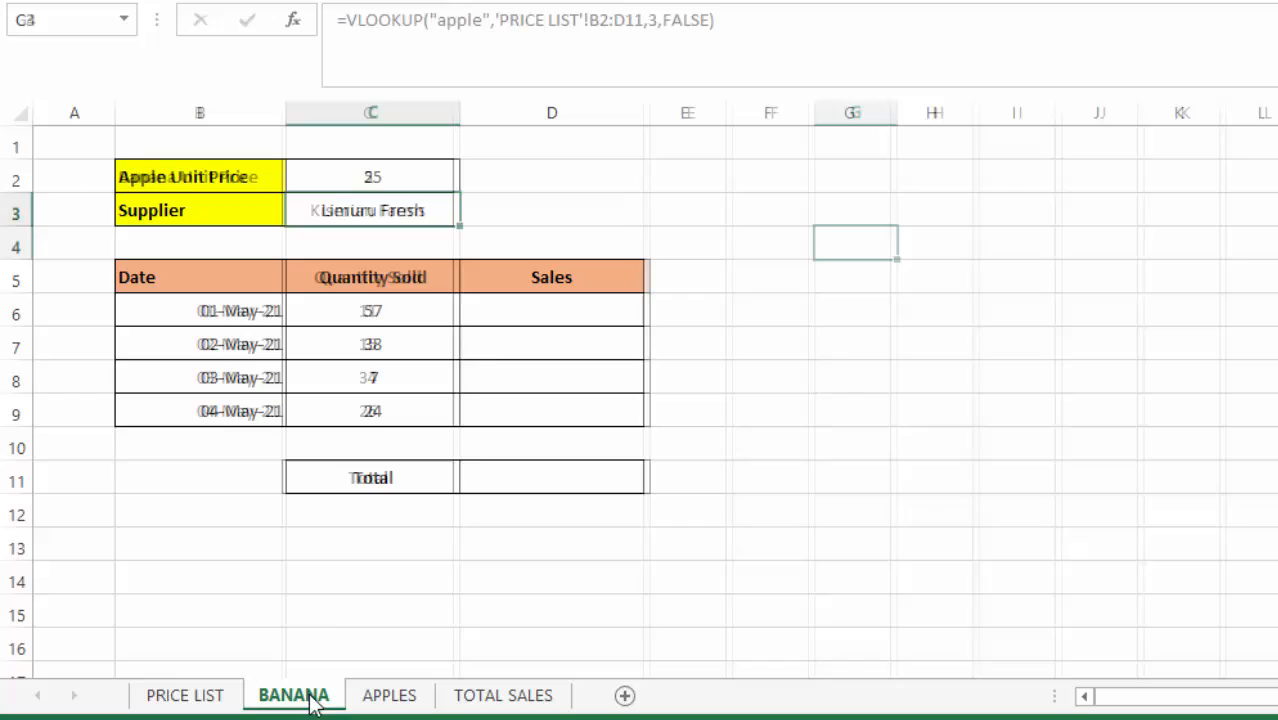
{"action": "left_click", "coordinate": [371, 178]}
{"action": "left_click", "coordinate": [369, 211]}
{"action": "left_click", "coordinate": [680, 181]}
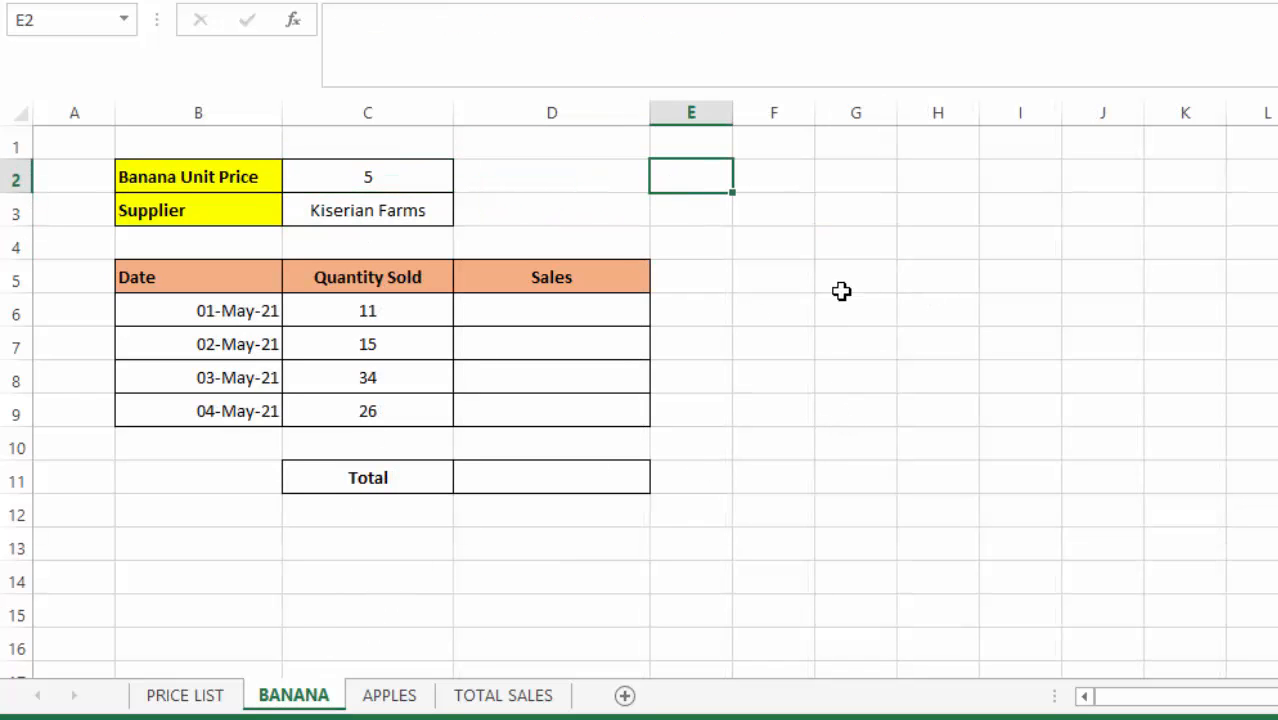
{"action": "left_click_drag", "start_coordinate": [841, 291], "coordinate": [842, 310]}
Set the Banana unit price on the PRICE LIST sheet to 8 and check C2 on the BANANA sheet for the update
{"action": "left_click", "coordinate": [160, 697]}
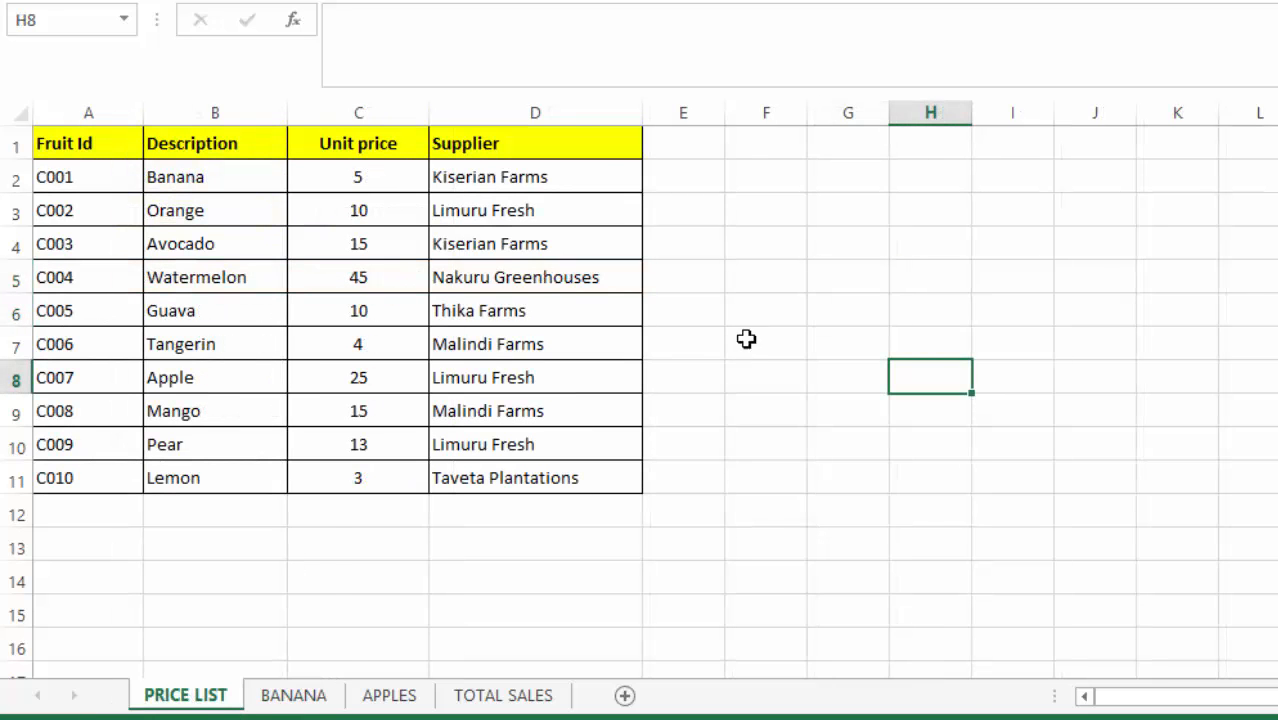
{"action": "left_click", "coordinate": [738, 276]}
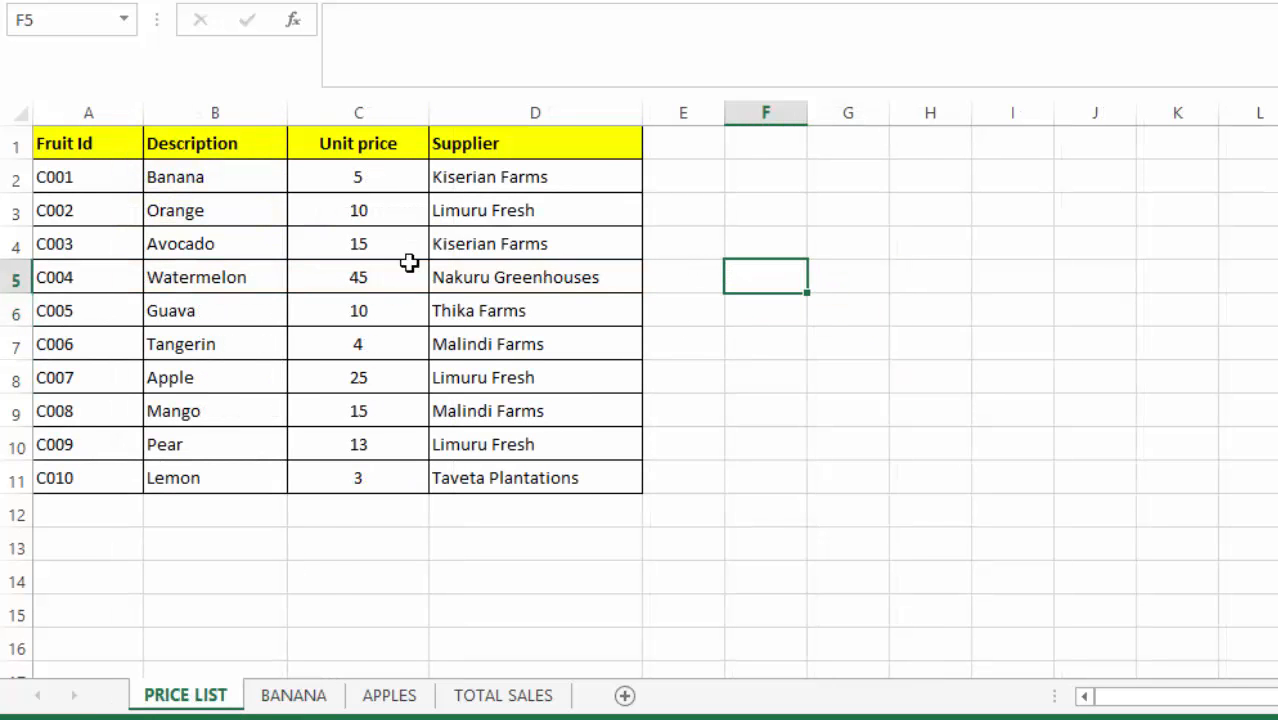
{"action": "left_click", "coordinate": [345, 174]}
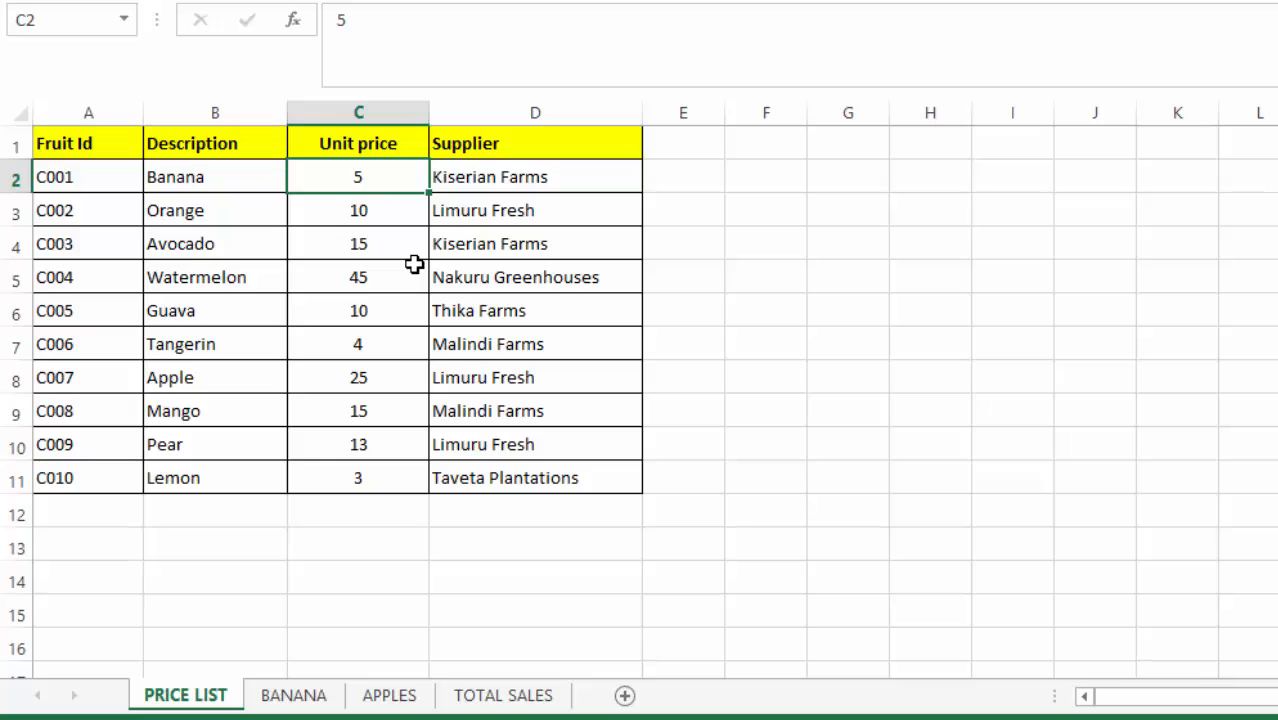
{"action": "type", "text": "8"}
{"action": "left_click", "coordinate": [829, 222]}
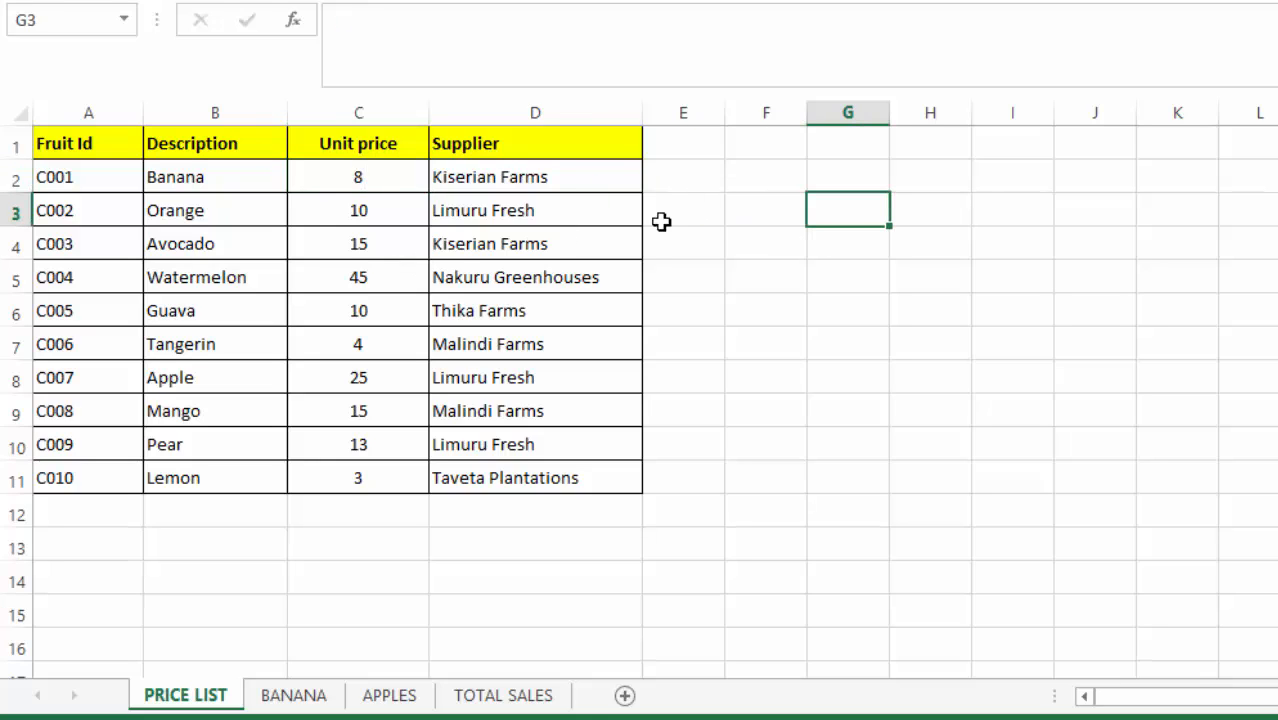
{"action": "left_click", "coordinate": [290, 697]}
{"action": "left_click", "coordinate": [406, 176]}
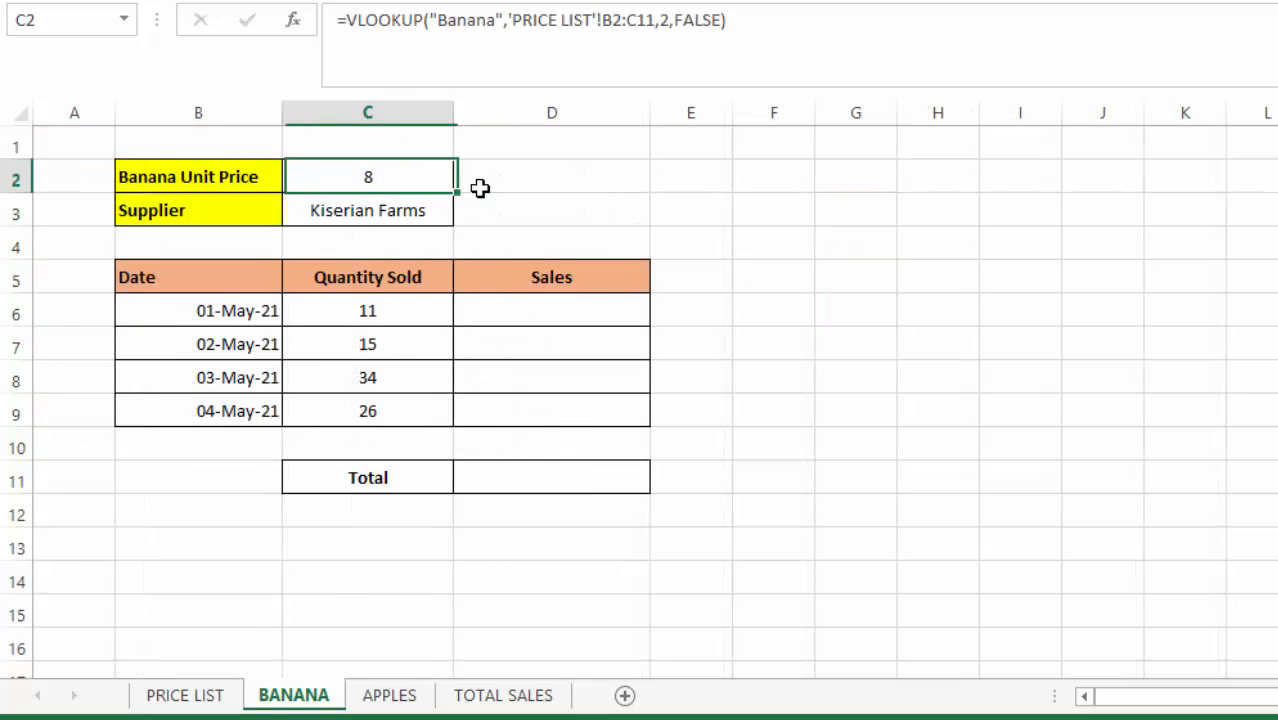
Set the Banana unit price in C2 on the PRICE LIST sheet back to 5
{"action": "left_click", "coordinate": [182, 695]}
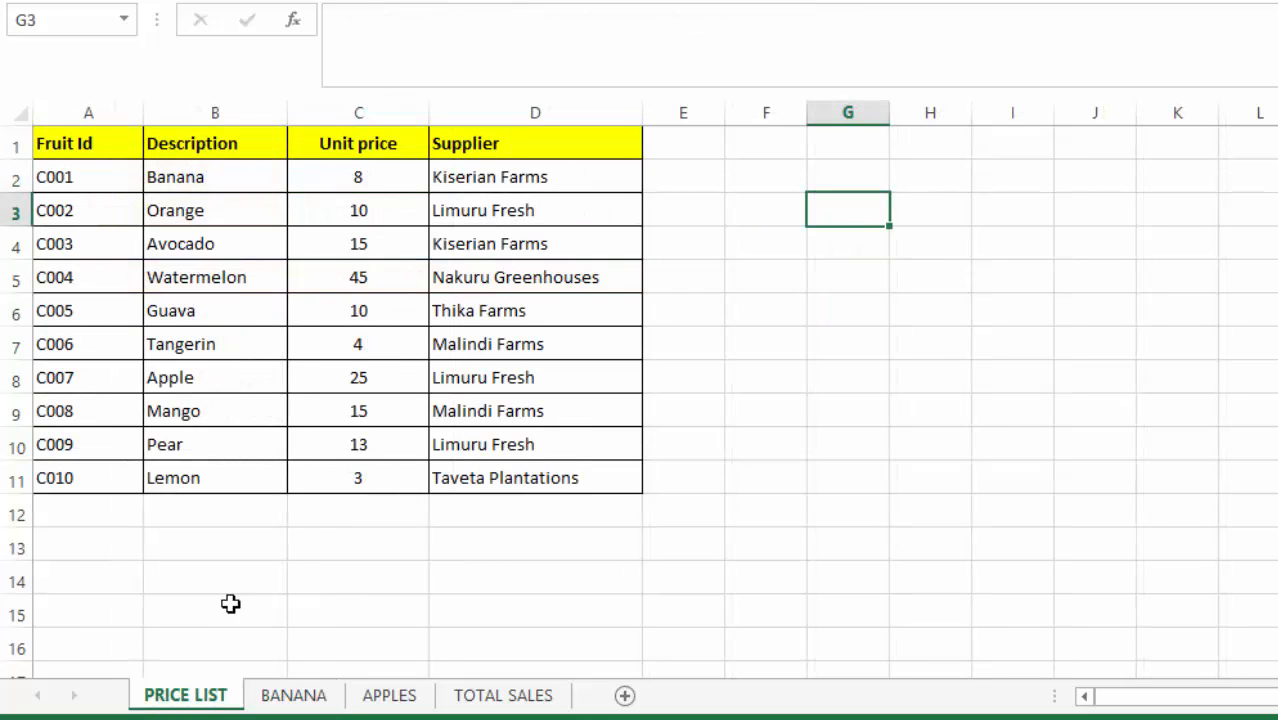
{"action": "left_click", "coordinate": [372, 177]}
{"action": "type", "text": "5"}
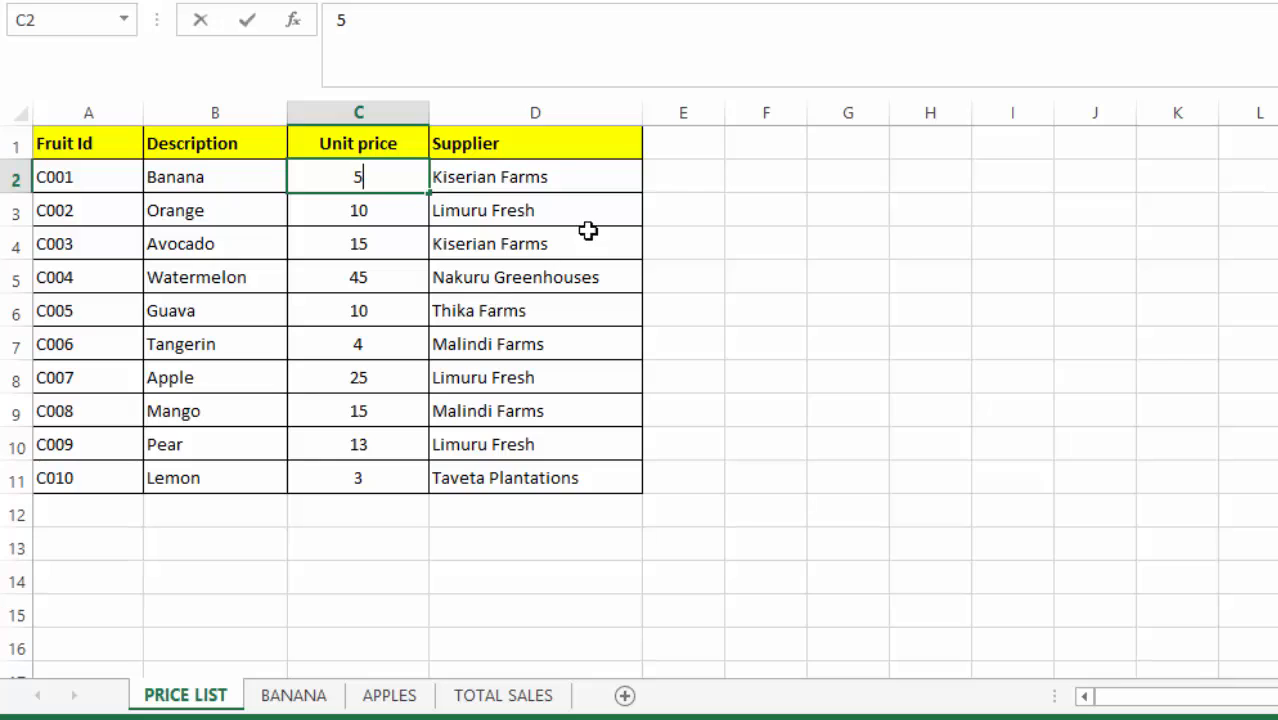
{"action": "left_click", "coordinate": [720, 211]}
{"action": "left_click", "coordinate": [347, 558]}
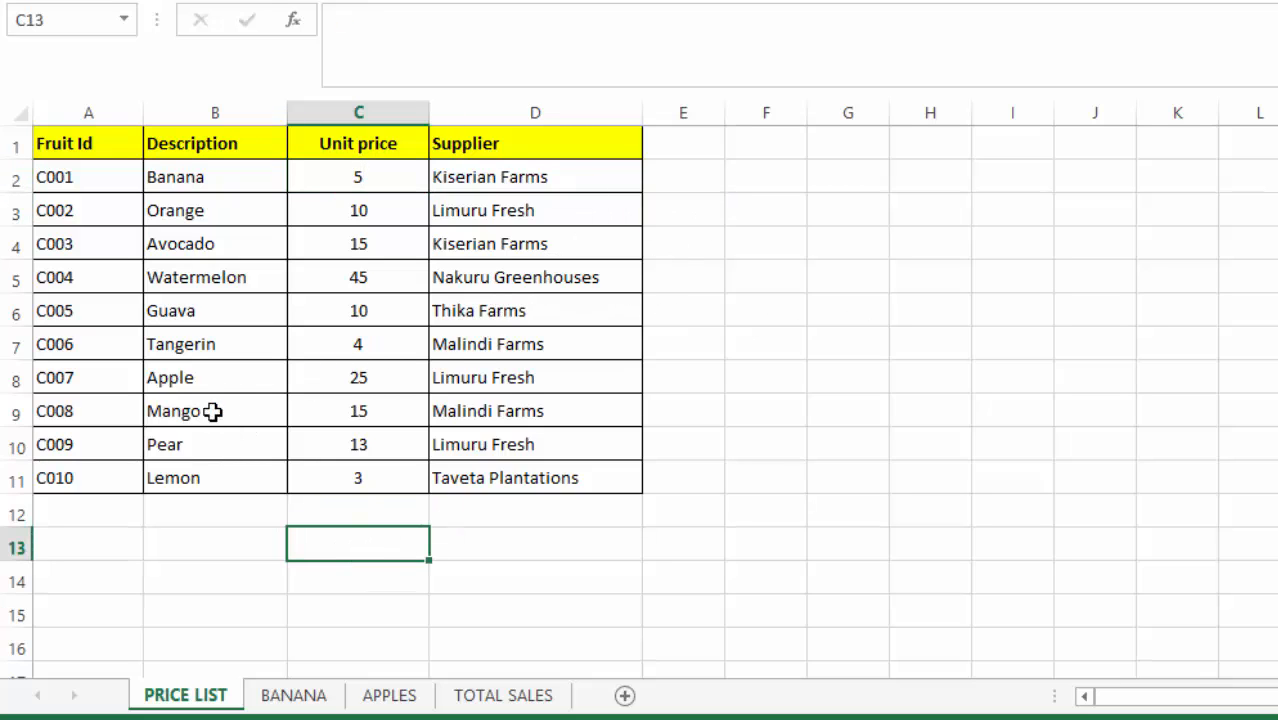
Set the Apple unit price on the PRICE LIST sheet to 30 and check C2 on the APPLES sheet for the update
{"action": "left_click", "coordinate": [349, 379]}
{"action": "type", "text": "3"}
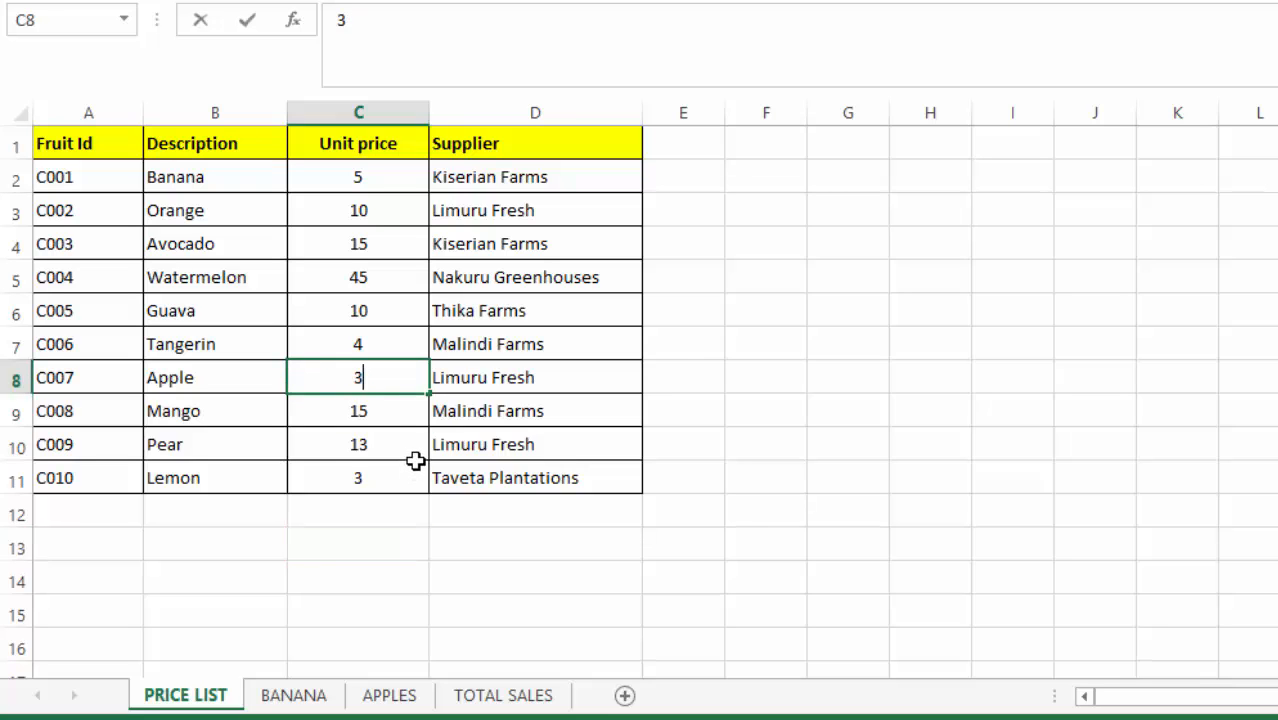
{"action": "type", "text": "0"}
{"action": "left_click", "coordinate": [779, 372]}
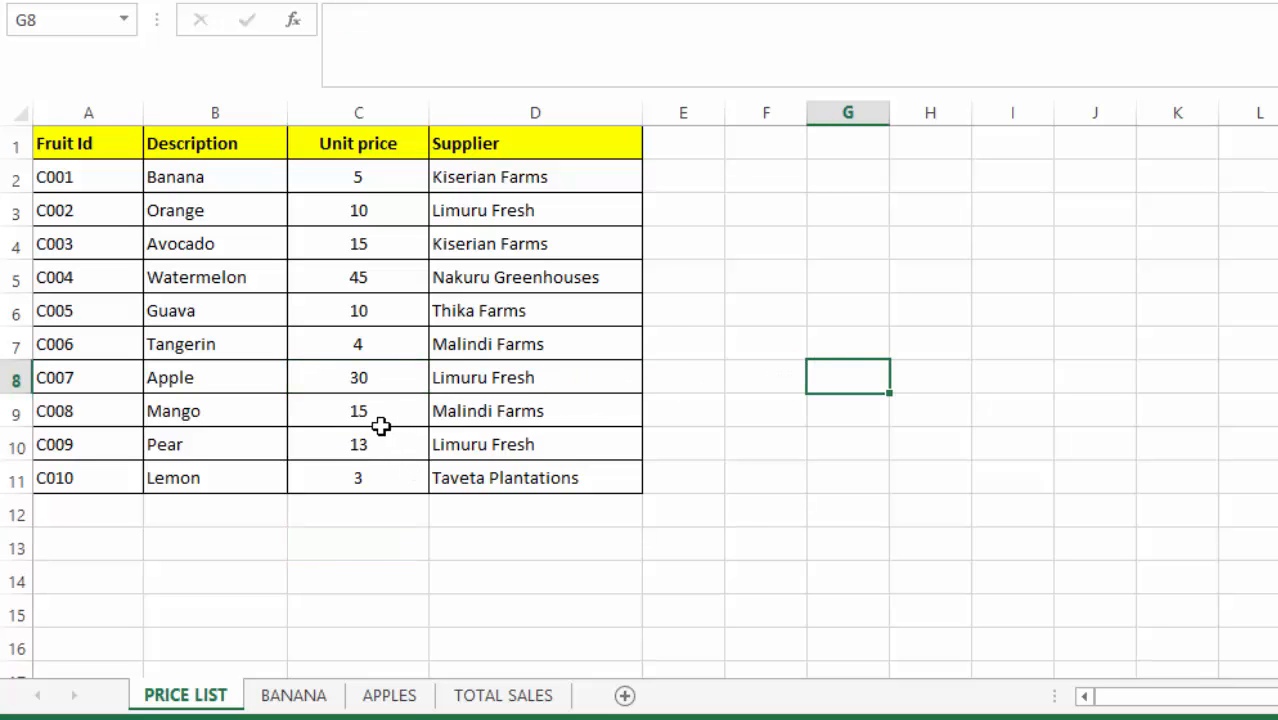
{"action": "left_click", "coordinate": [389, 695]}
{"action": "left_click", "coordinate": [371, 174]}
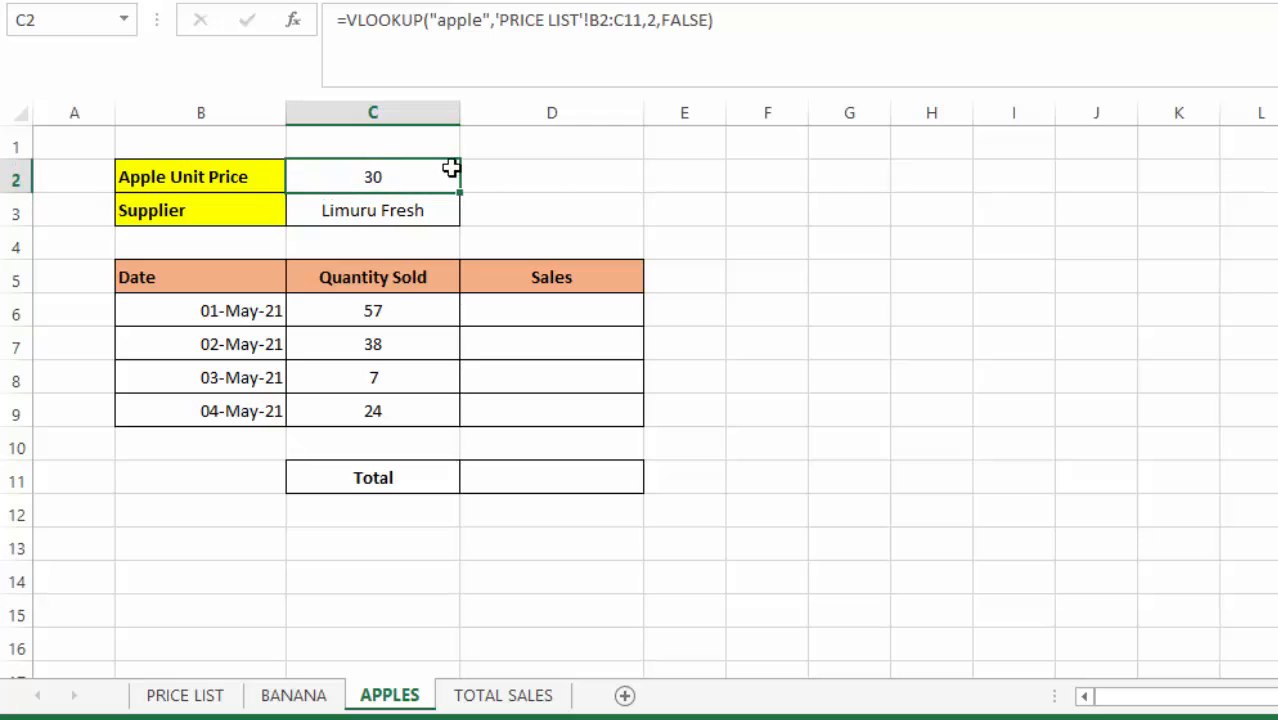
{"action": "left_click", "coordinate": [553, 169]}
{"action": "left_click", "coordinate": [375, 174]}
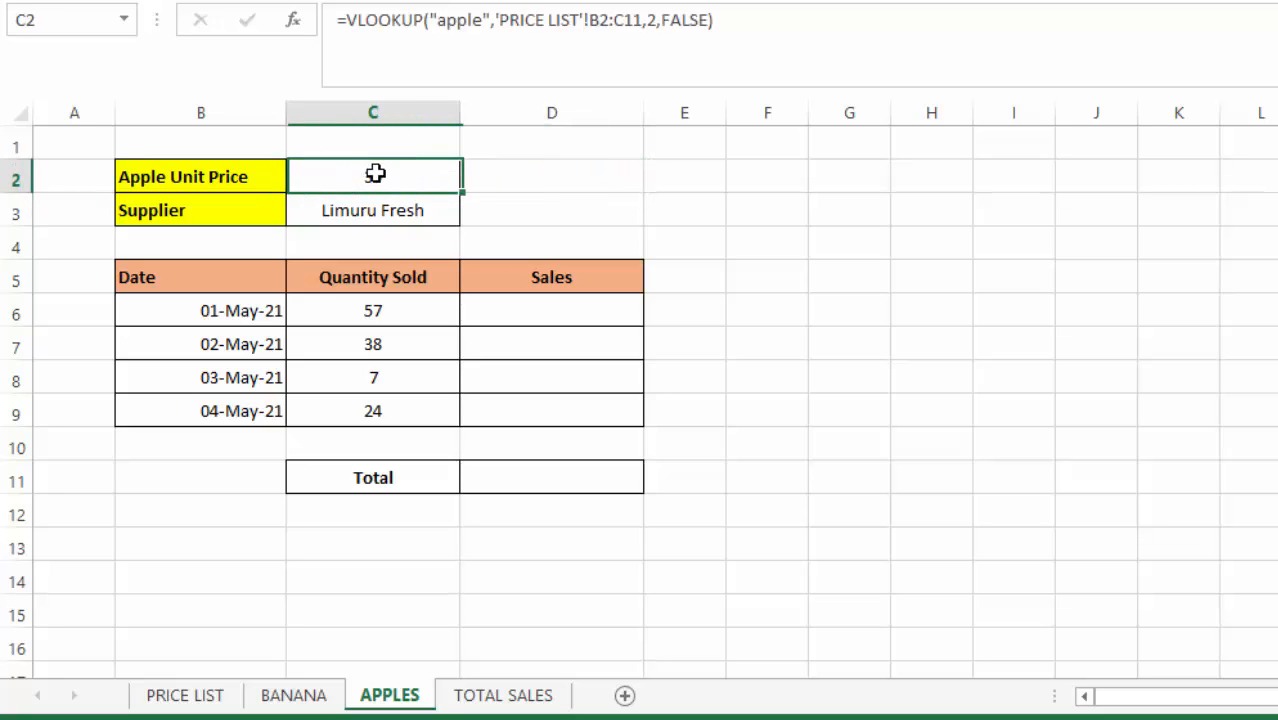
Set the Apple unit price in C8 on the PRICE LIST sheet back to 25
{"action": "left_click", "coordinate": [182, 696]}
{"action": "left_click", "coordinate": [773, 205]}
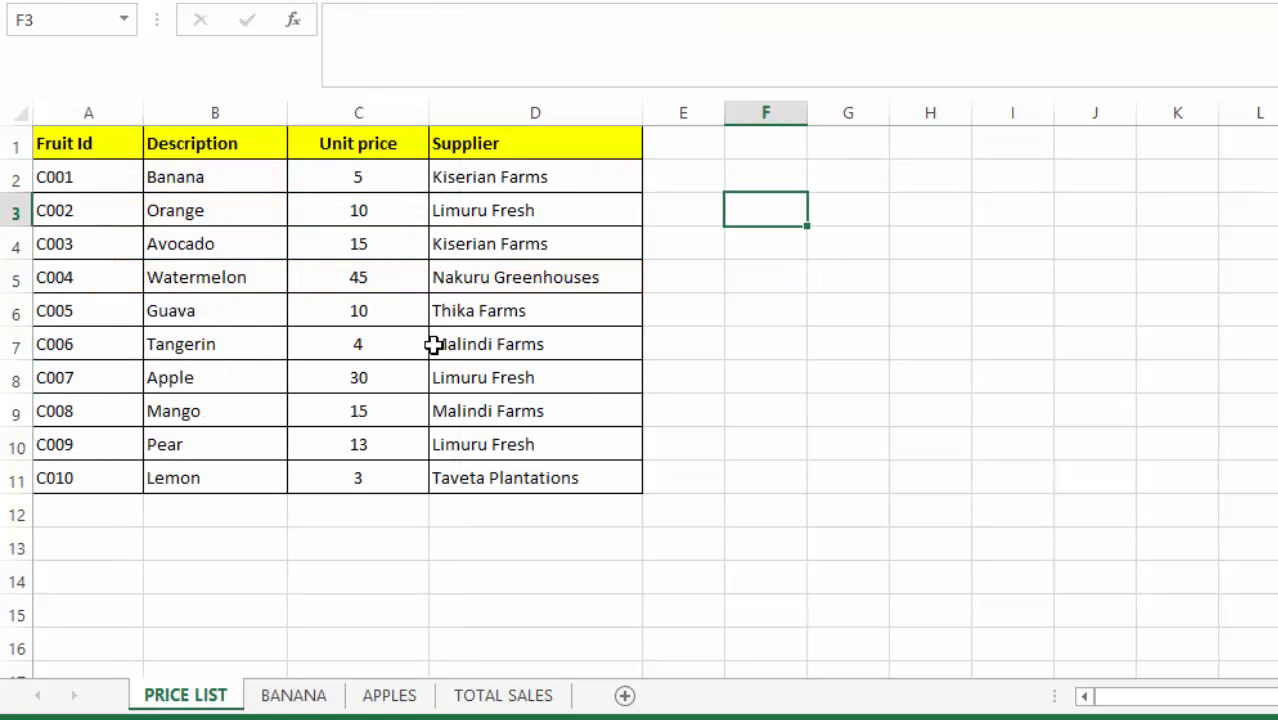
{"action": "left_click", "coordinate": [355, 385]}
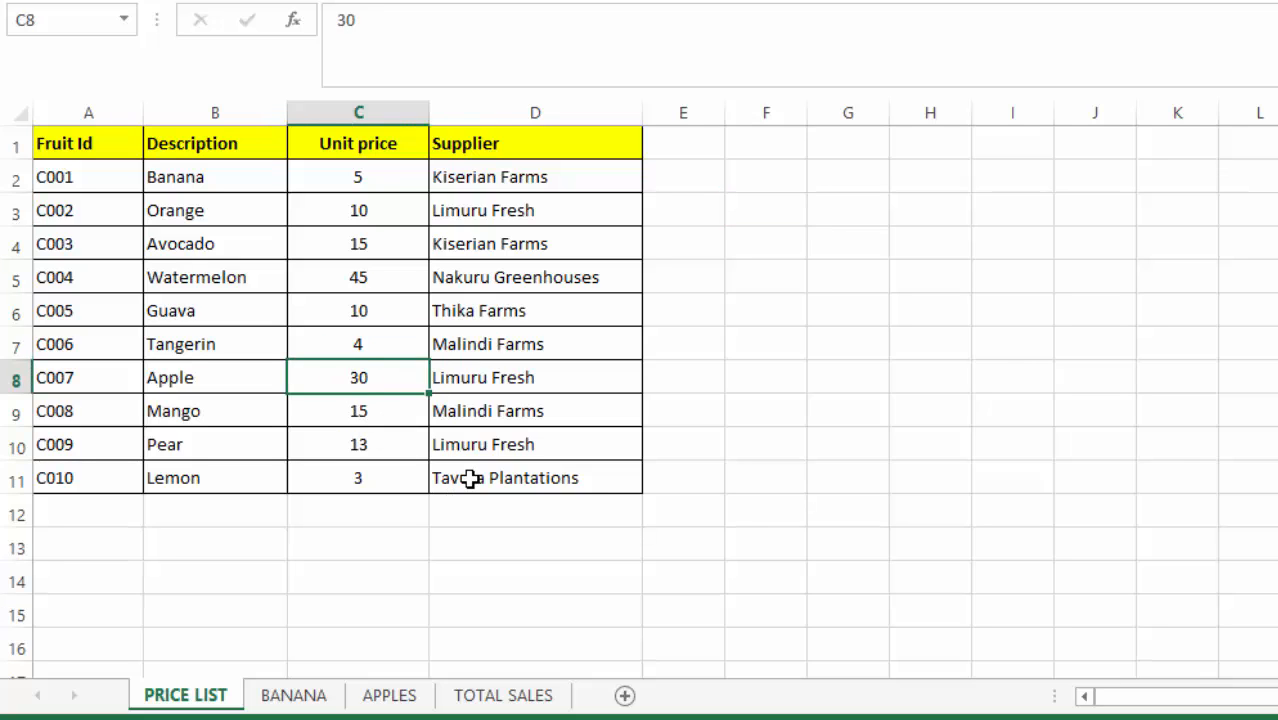
{"action": "type", "text": "25"}
{"action": "left_click", "coordinate": [843, 350]}
{"action": "left_click", "coordinate": [393, 567]}
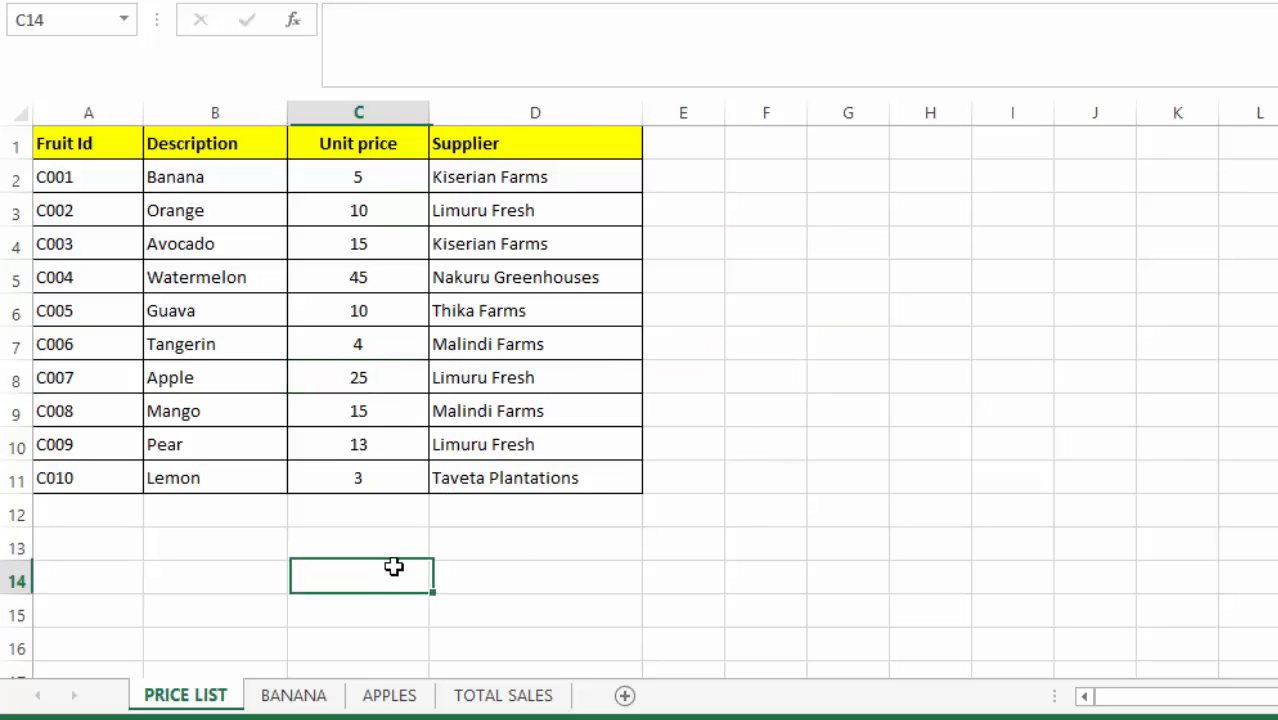
Review the price list and the unit prices and suppliers on the BANANA and APPLES sheets, ending on the BANANA sheet
{"action": "left_click", "coordinate": [739, 177]}
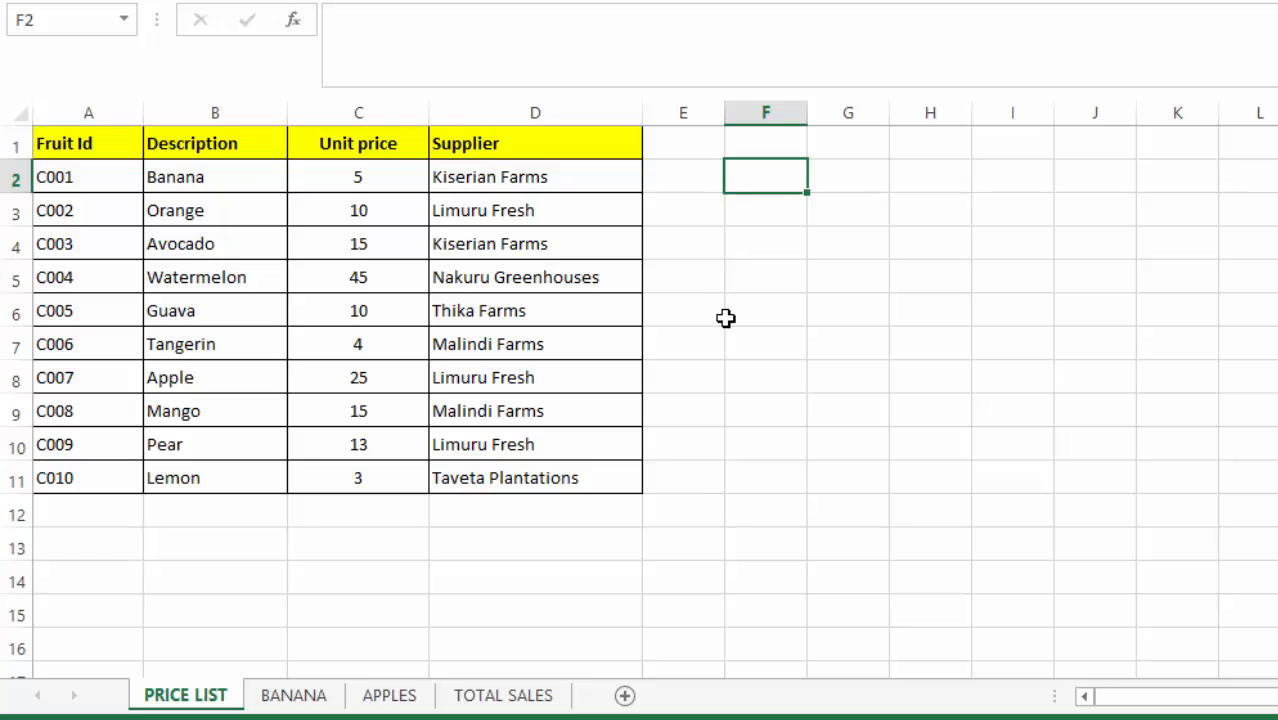
{"action": "scroll", "coordinate": [728, 312], "scroll_direction": "down", "scroll_amount": 1}
{"action": "scroll", "coordinate": [728, 296], "scroll_direction": "up", "scroll_amount": 1}
{"action": "left_click", "coordinate": [735, 252]}
{"action": "left_click", "coordinate": [294, 695]}
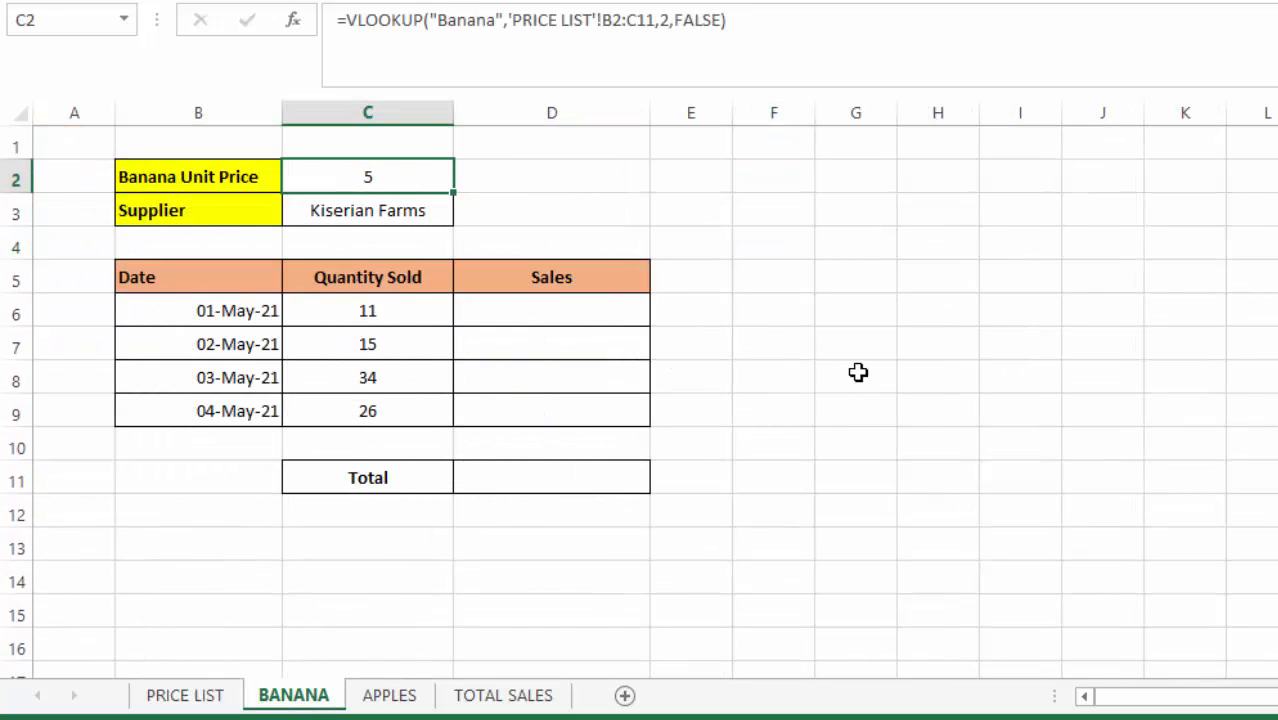
{"action": "left_click", "coordinate": [910, 375]}
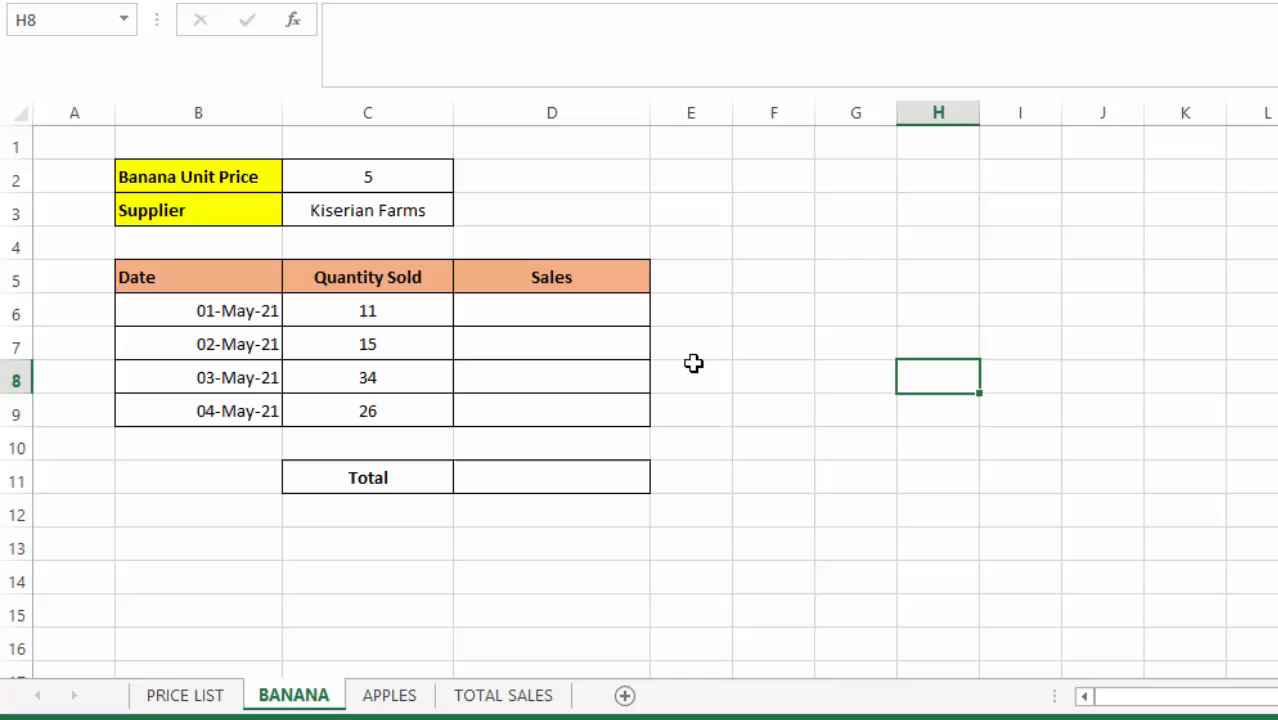
{"action": "left_click", "coordinate": [392, 700]}
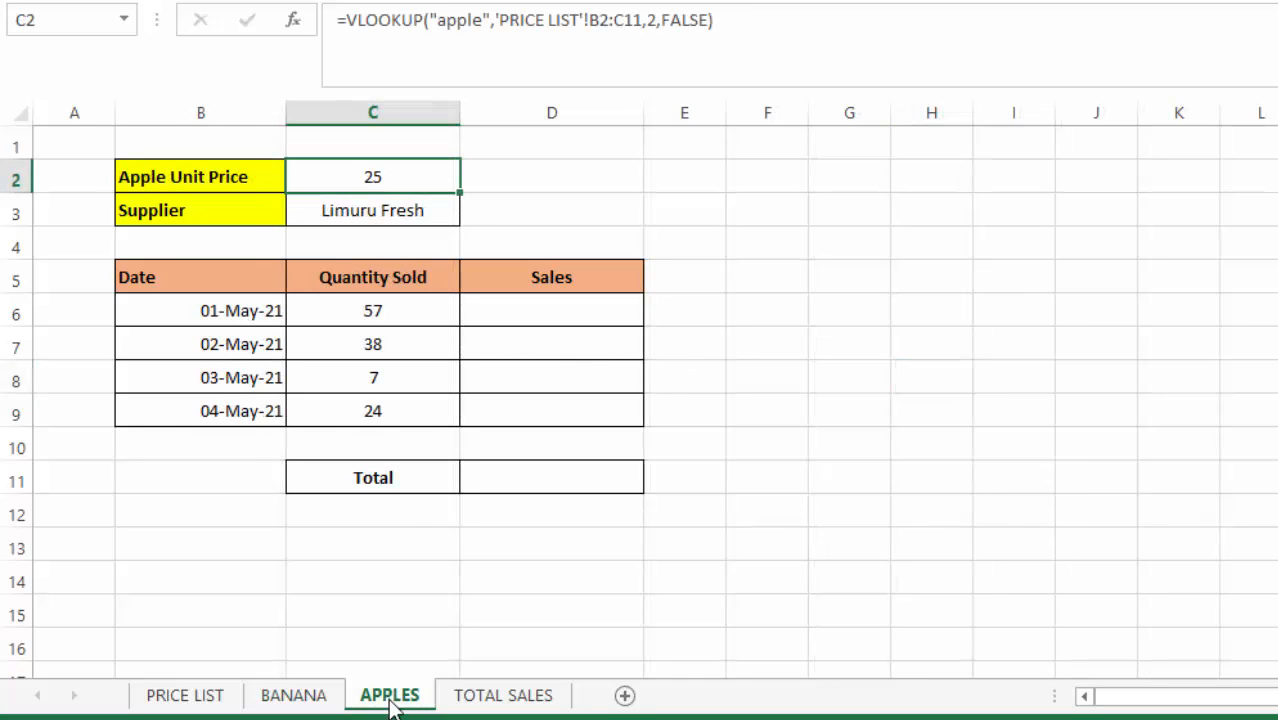
{"action": "left_click", "coordinate": [296, 698]}
{"action": "left_click", "coordinate": [975, 209]}
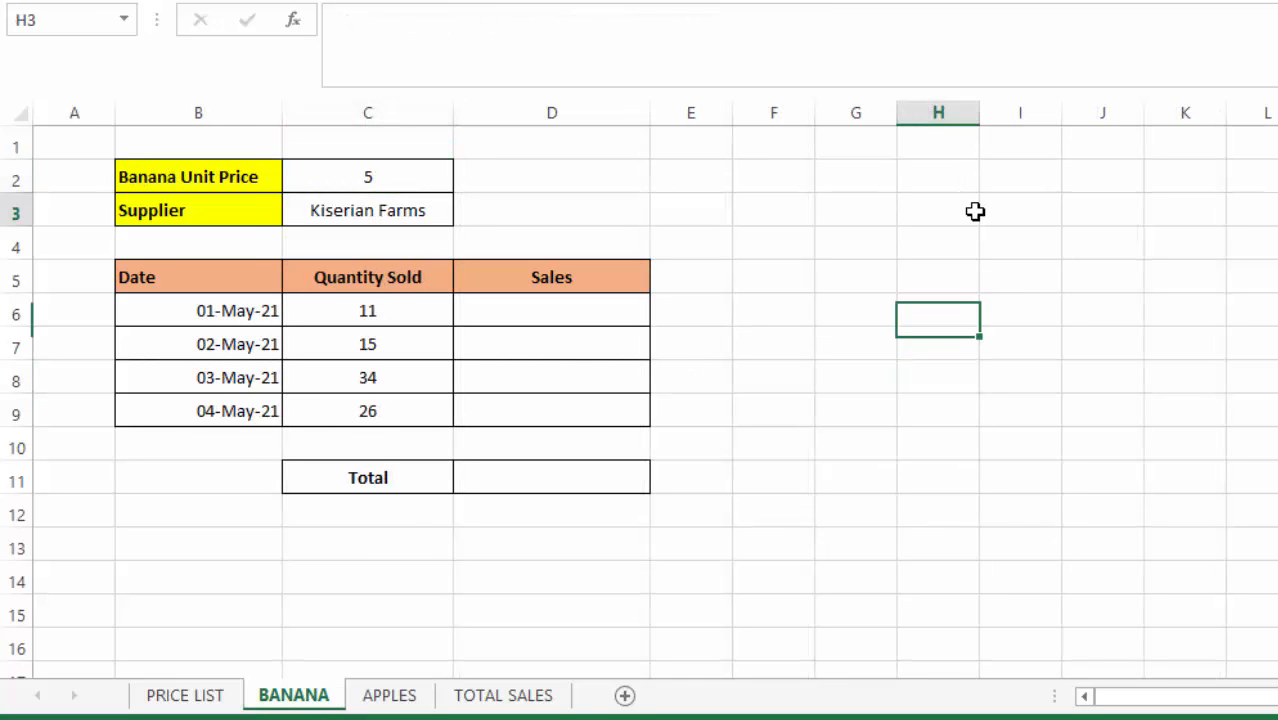
Build a sales formula in D6 on the BANANA sheet multiplying the quantity sold in C6 by the unit price in C2
{"action": "left_click", "coordinate": [505, 310]}
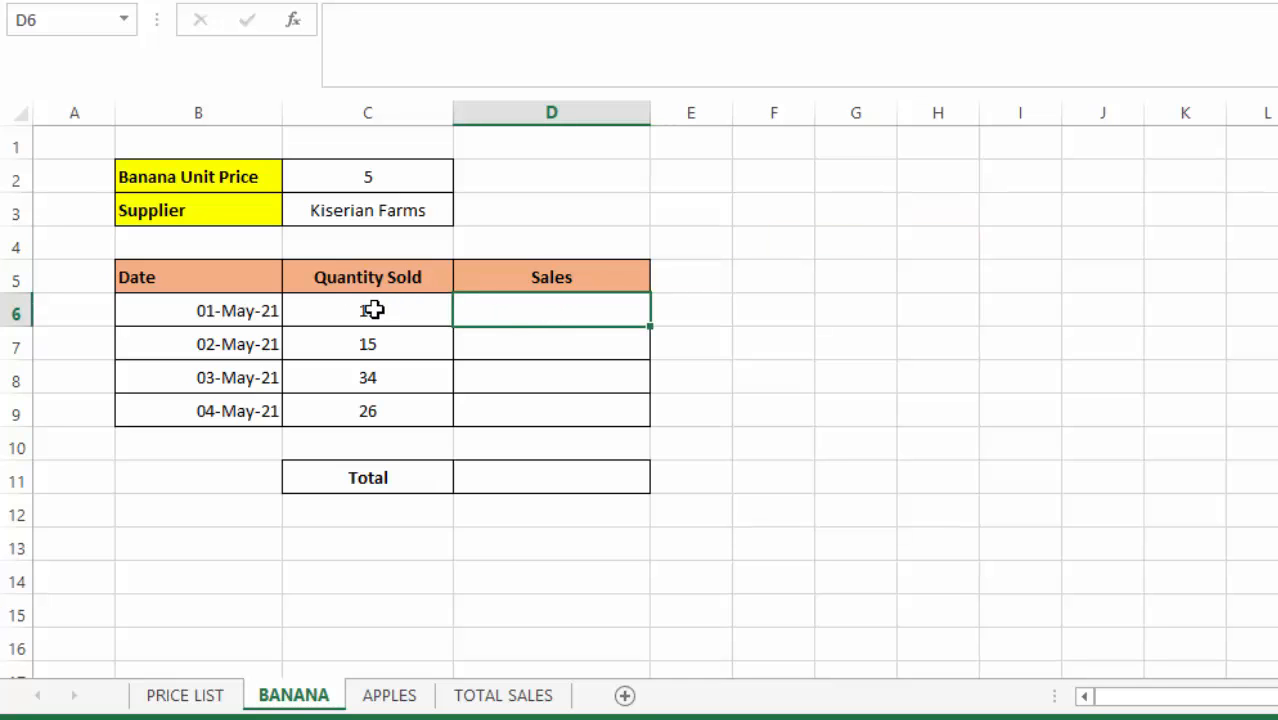
{"action": "left_click", "coordinate": [367, 177]}
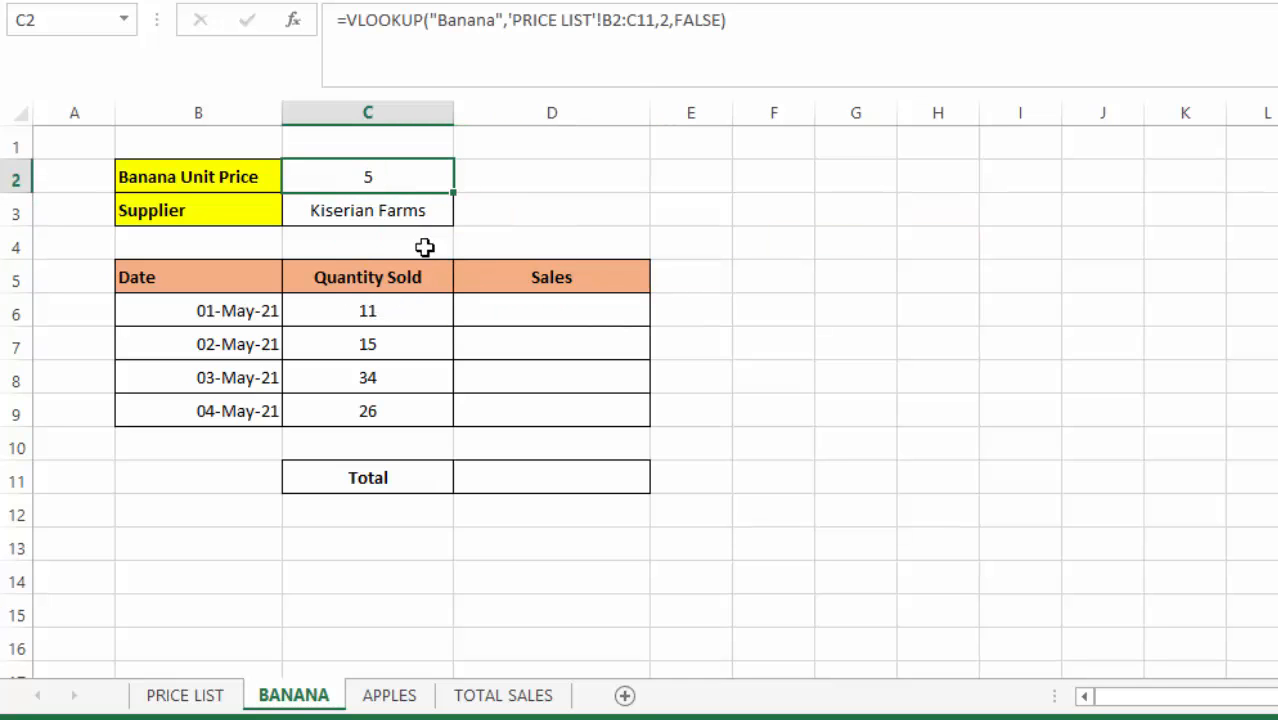
{"action": "left_click", "coordinate": [369, 313]}
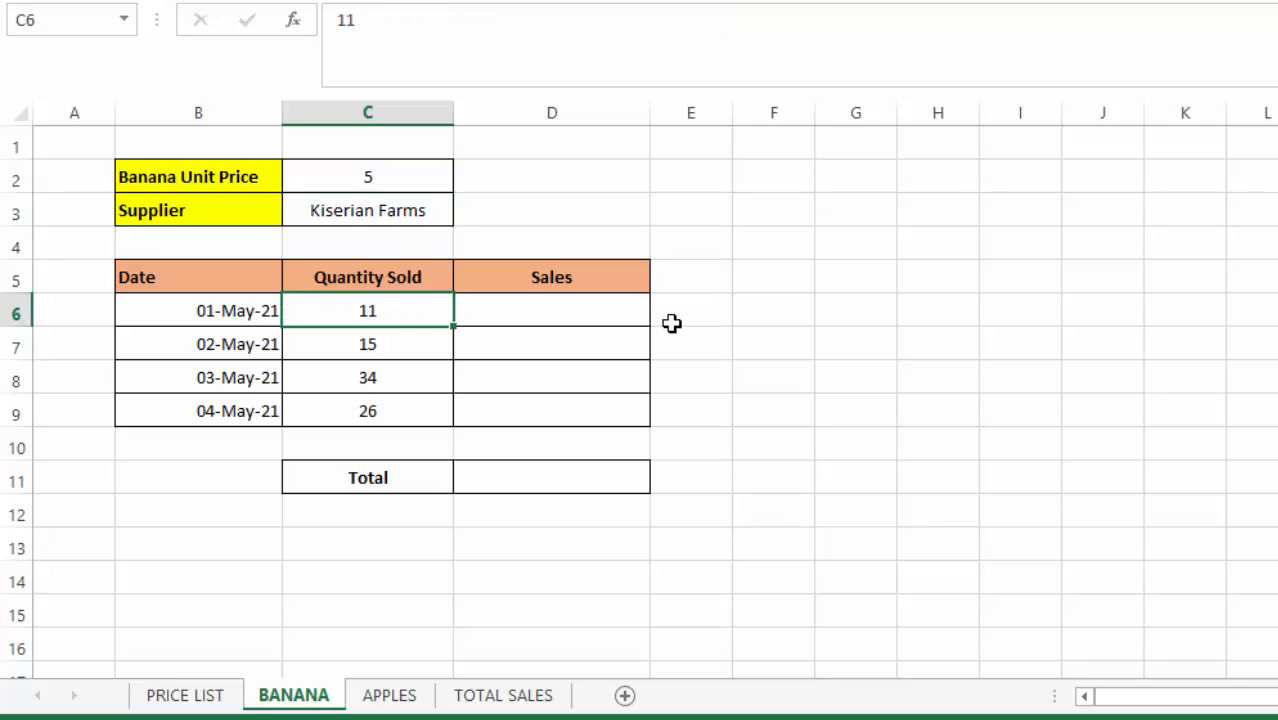
{"action": "left_click", "coordinate": [517, 314]}
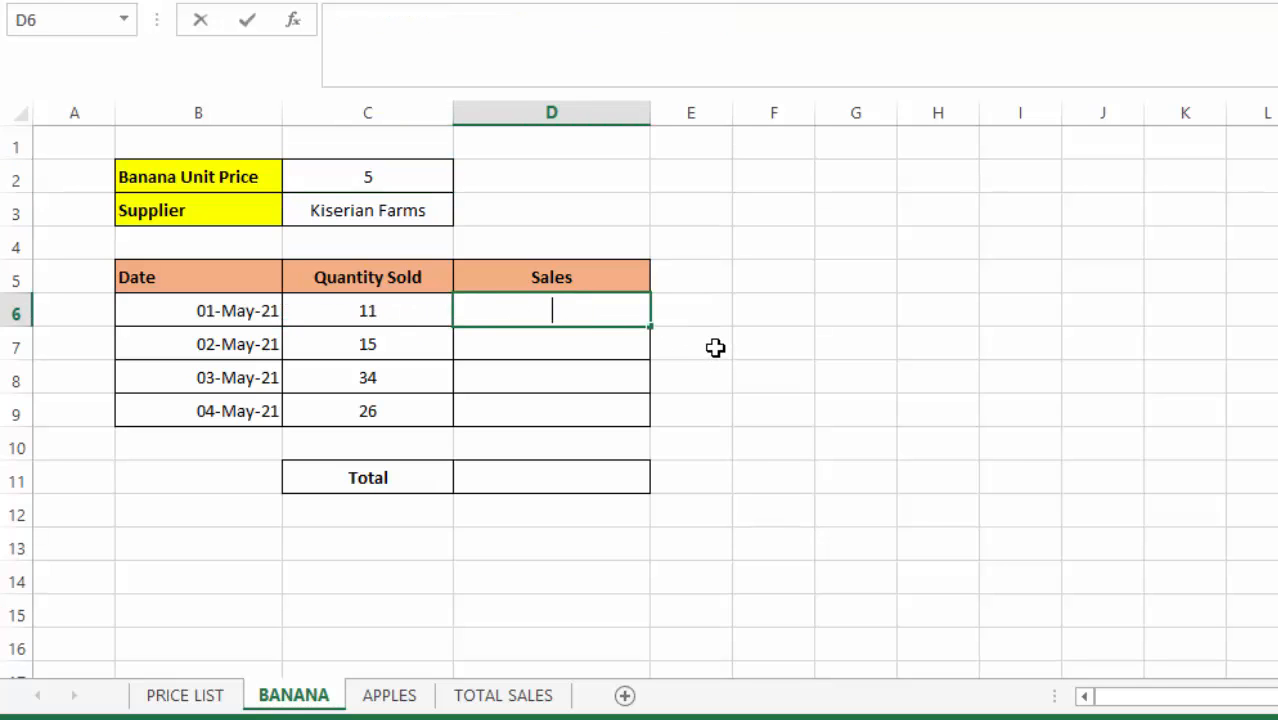
{"action": "type", "text": "="}
{"action": "left_click", "coordinate": [365, 314]}
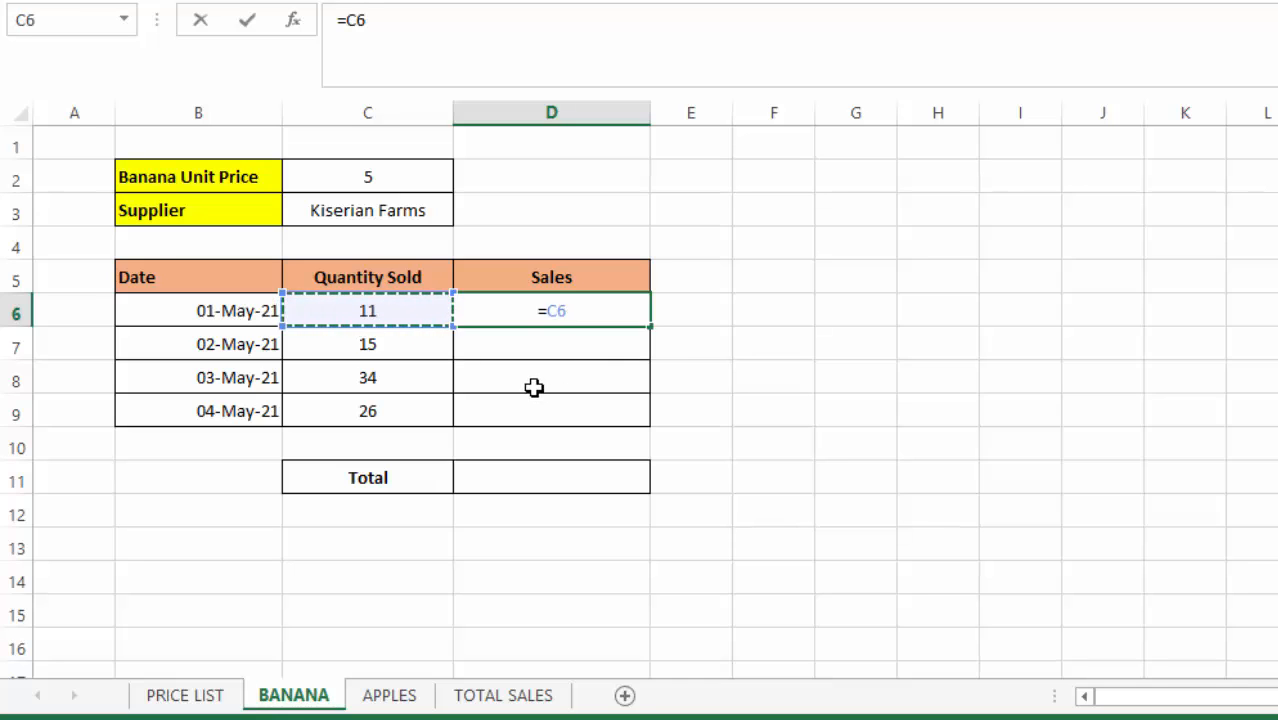
{"action": "type", "text": "*"}
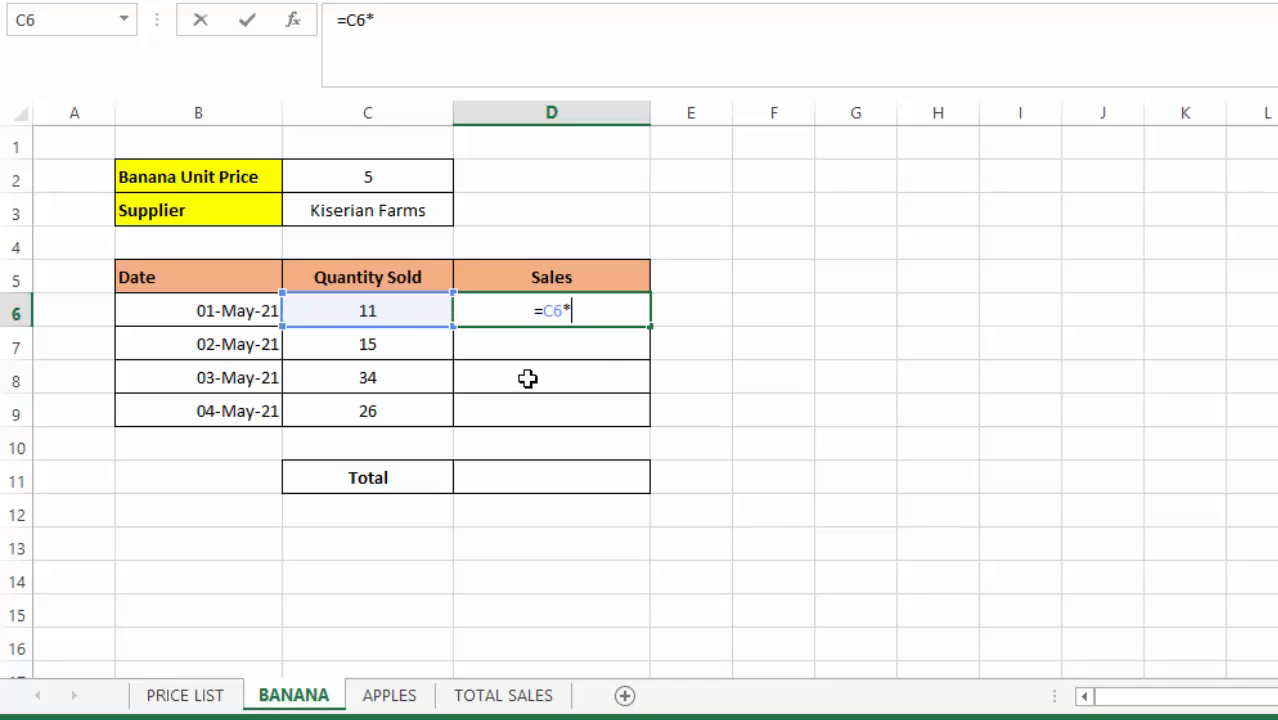
{"action": "left_click", "coordinate": [375, 179]}
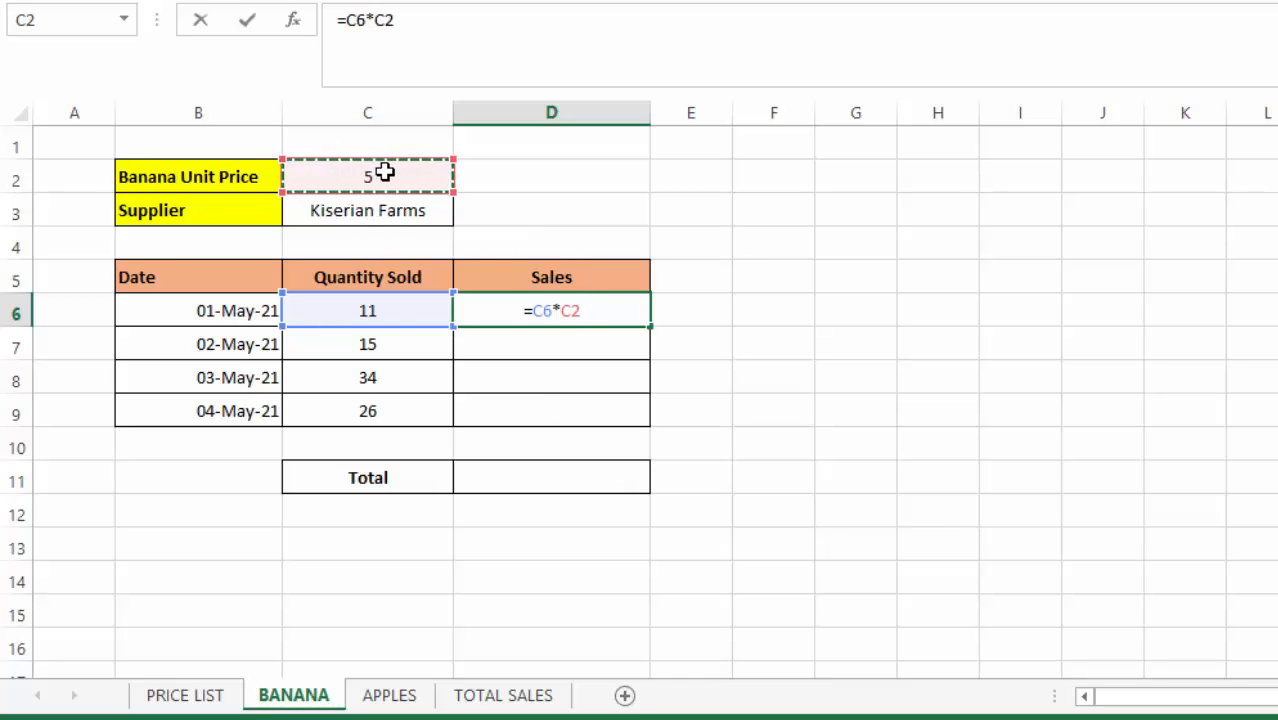
Make the unit price reference absolute in the D6 sales formula on the BANANA sheet, entering =C6*$C$2
{"action": "left_click", "coordinate": [564, 312]}
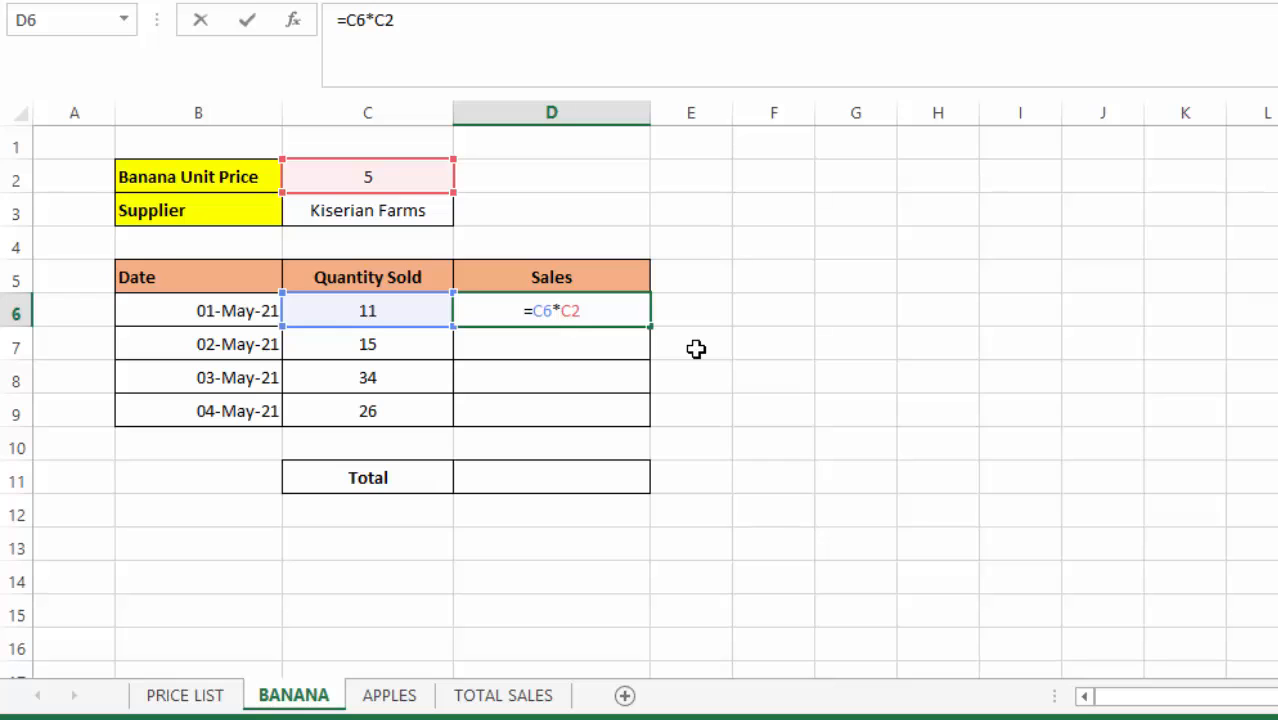
{"action": "type", "text": "$"}
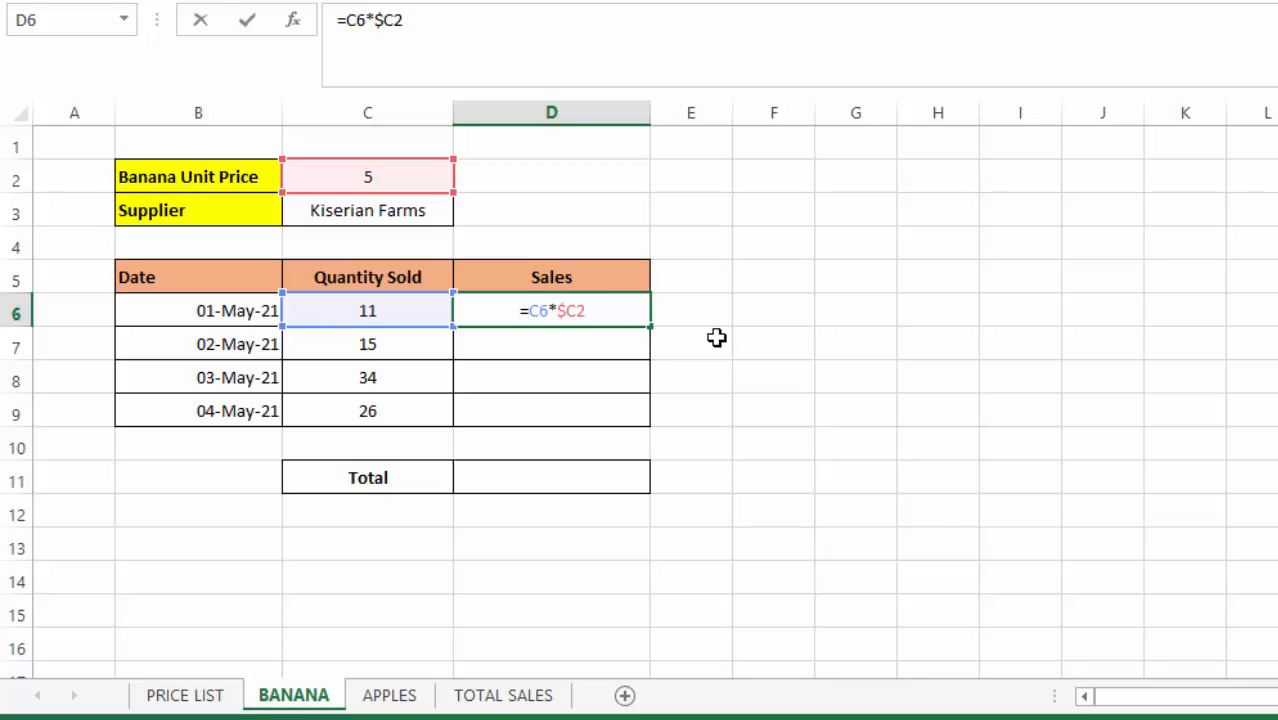
{"action": "key", "text": "Right"}
{"action": "type", "text": "$"}
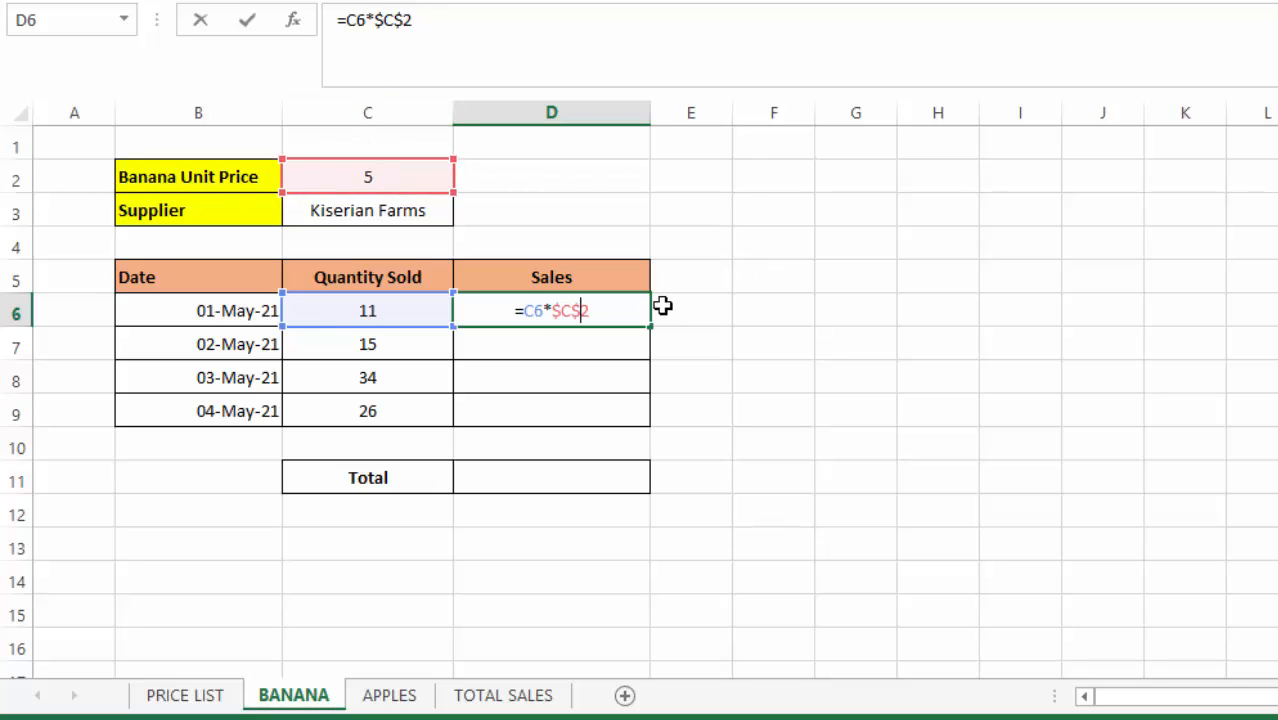
{"action": "key", "text": "Return"}
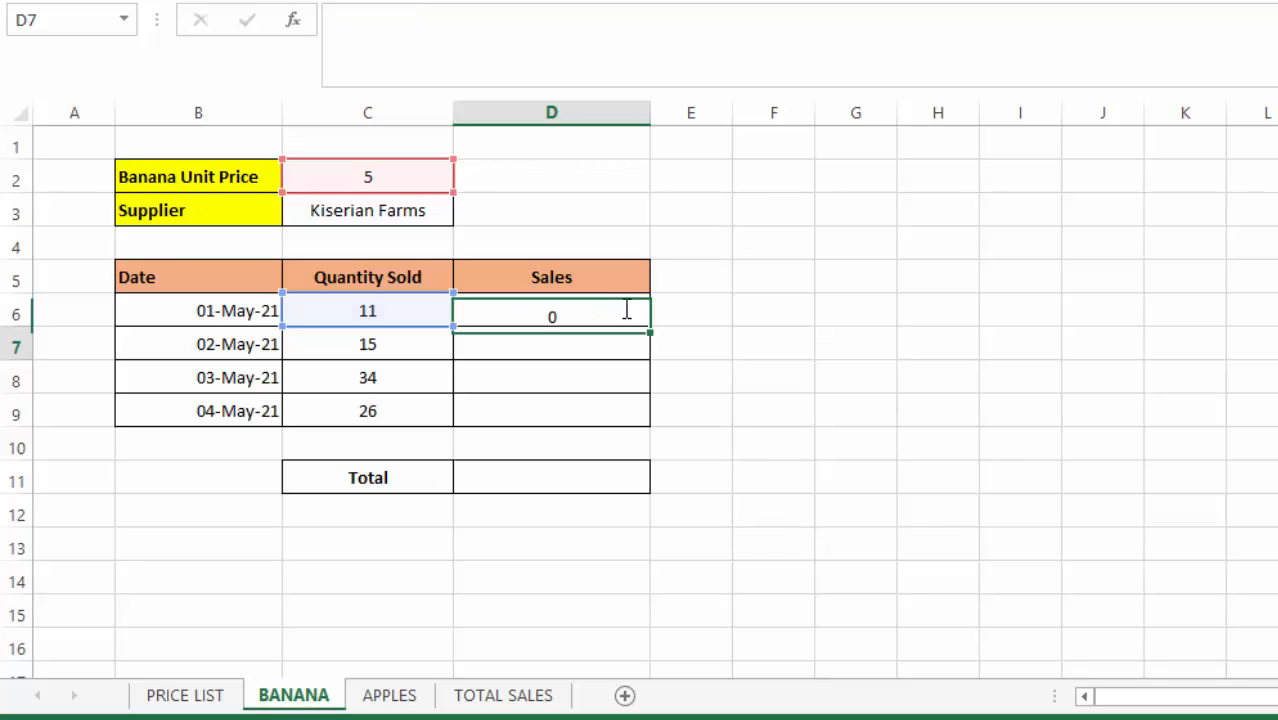
Fill the banana sales formula from D6 down to D9 and check the copied formulas in D7 and D9
{"action": "left_click", "coordinate": [550, 300]}
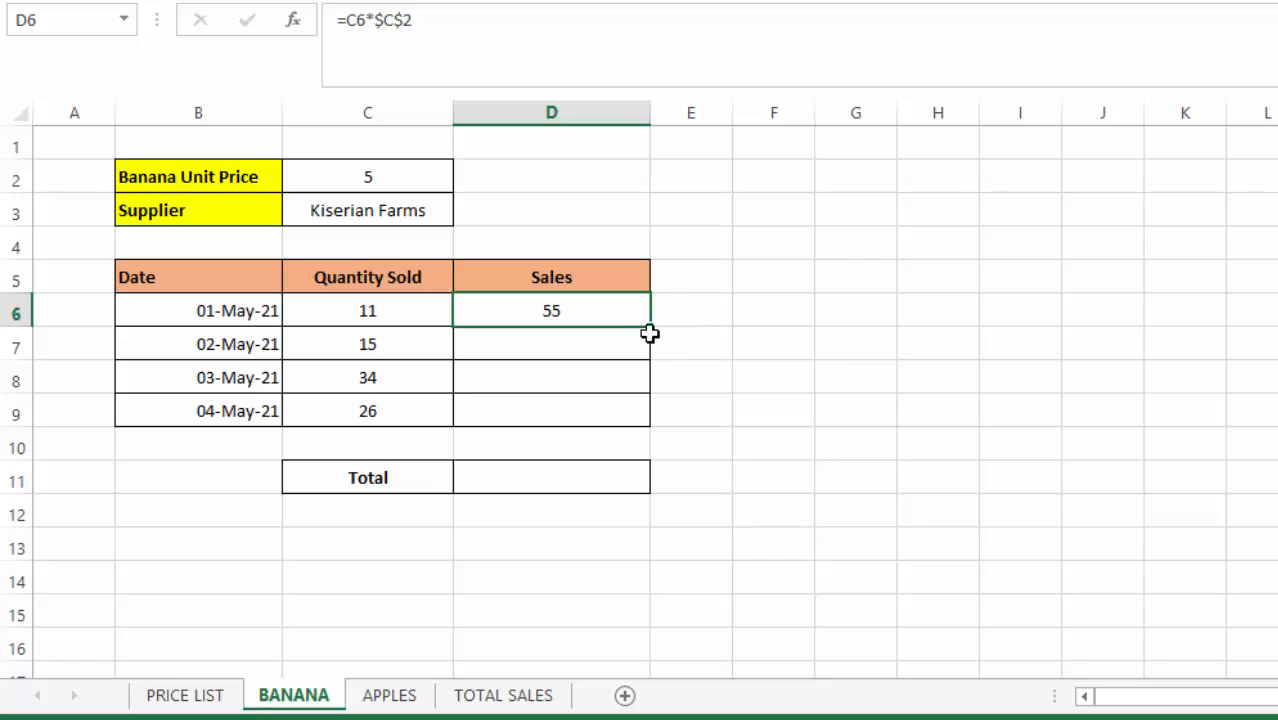
{"action": "left_click_drag", "start_coordinate": [652, 325], "coordinate": [651, 425]}
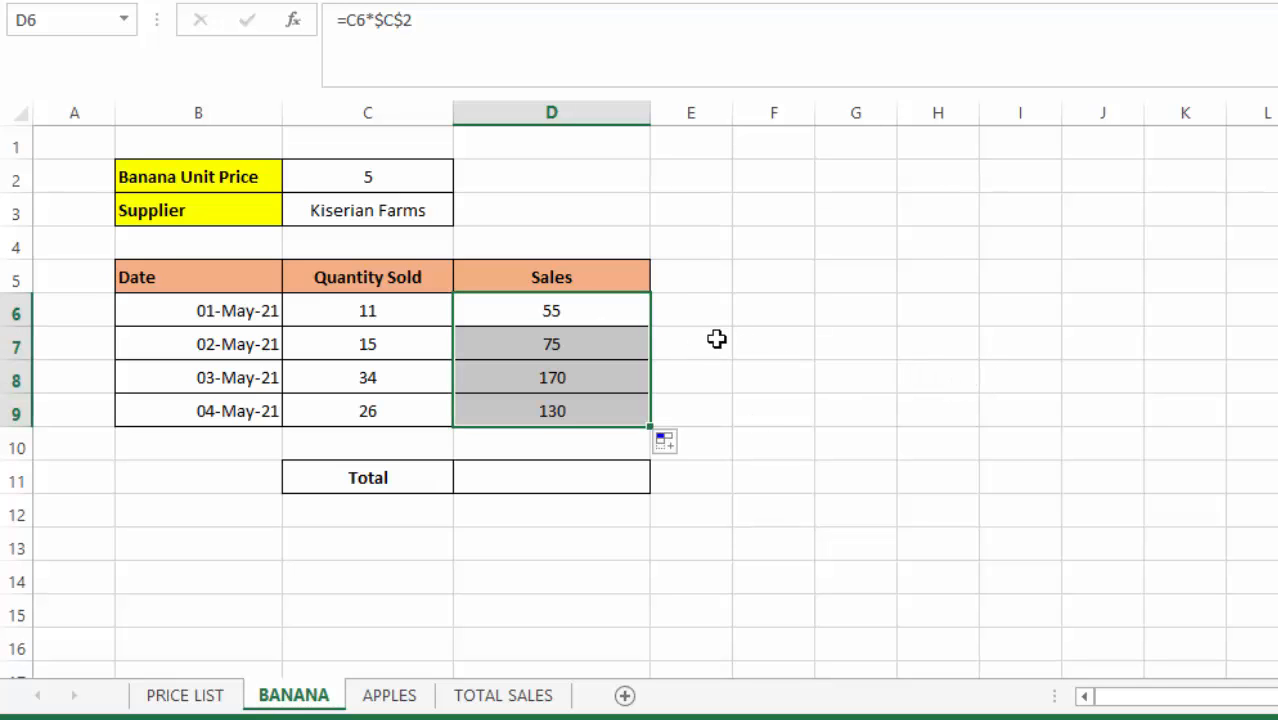
{"action": "left_click", "coordinate": [705, 340]}
{"action": "left_click", "coordinate": [546, 415]}
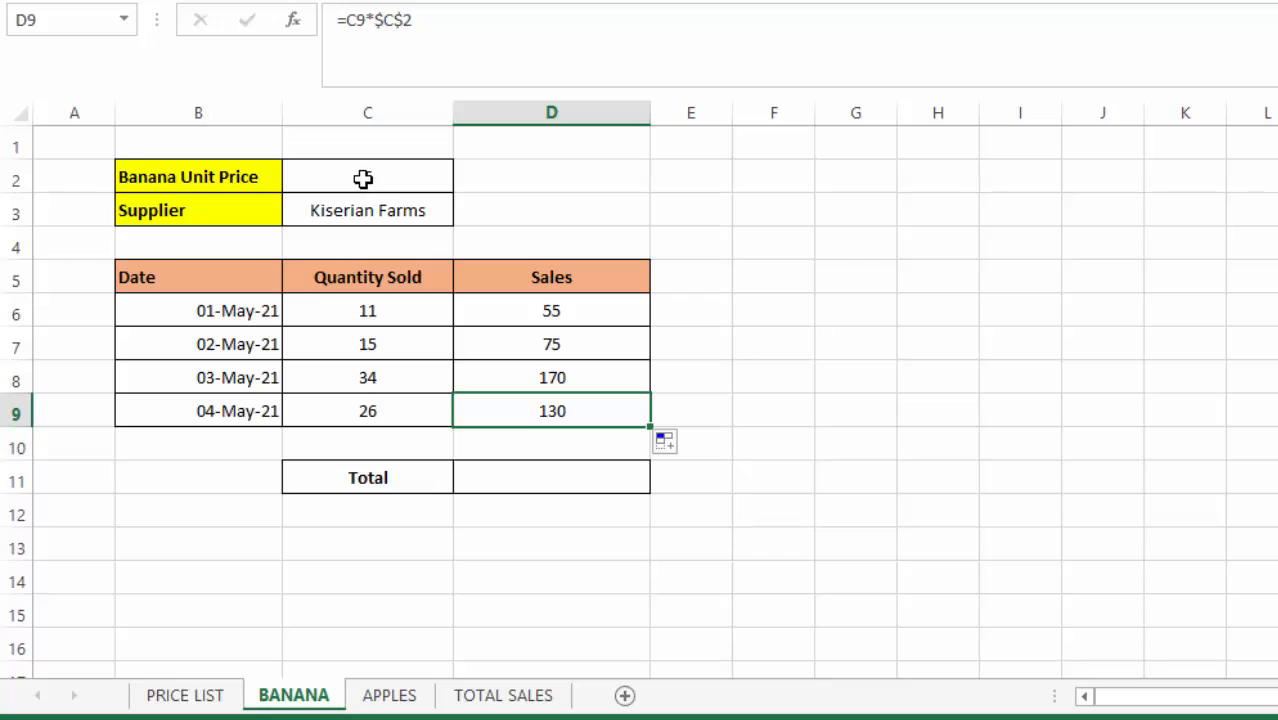
{"action": "left_click", "coordinate": [561, 350]}
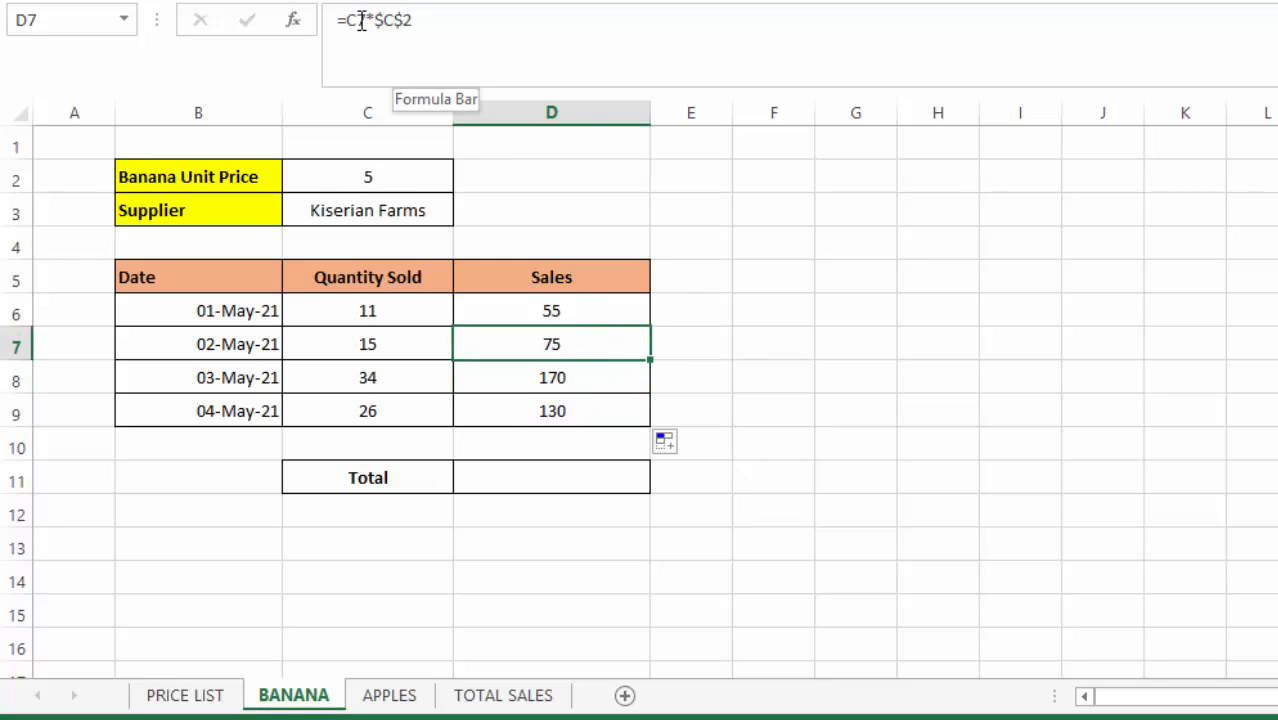
{"action": "left_click", "coordinate": [530, 412]}
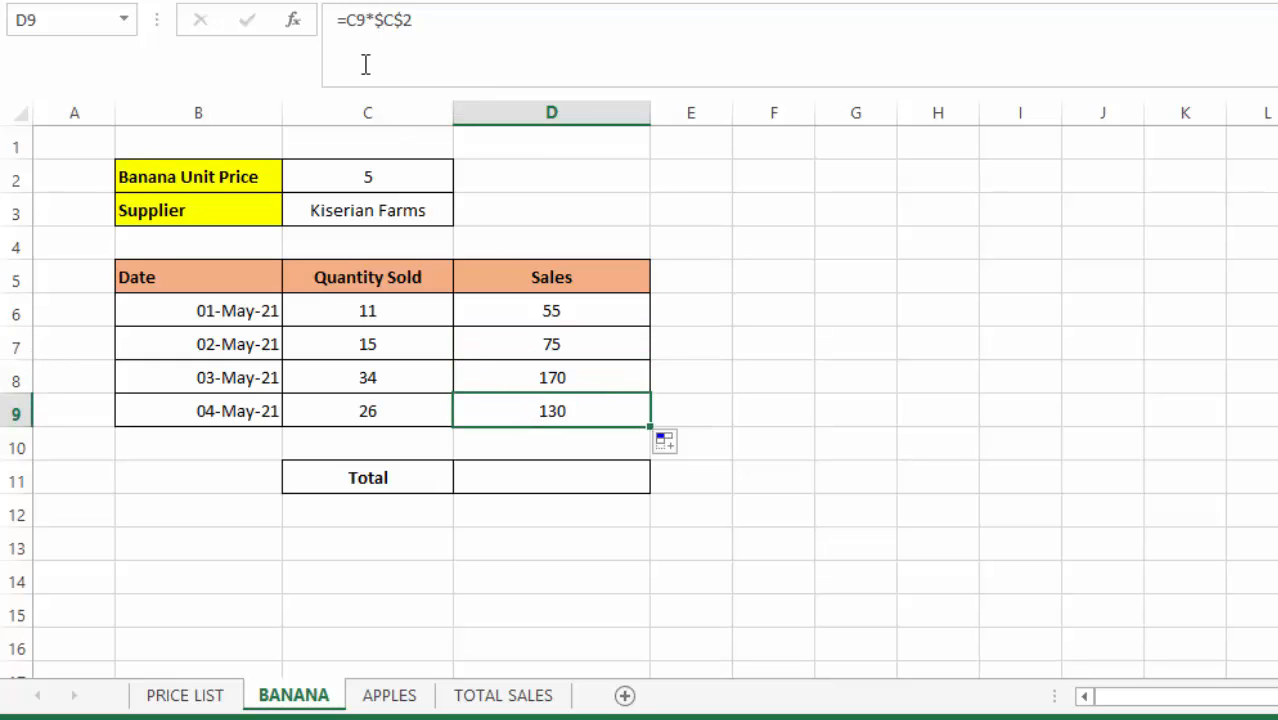
{"action": "left_click", "coordinate": [799, 233]}
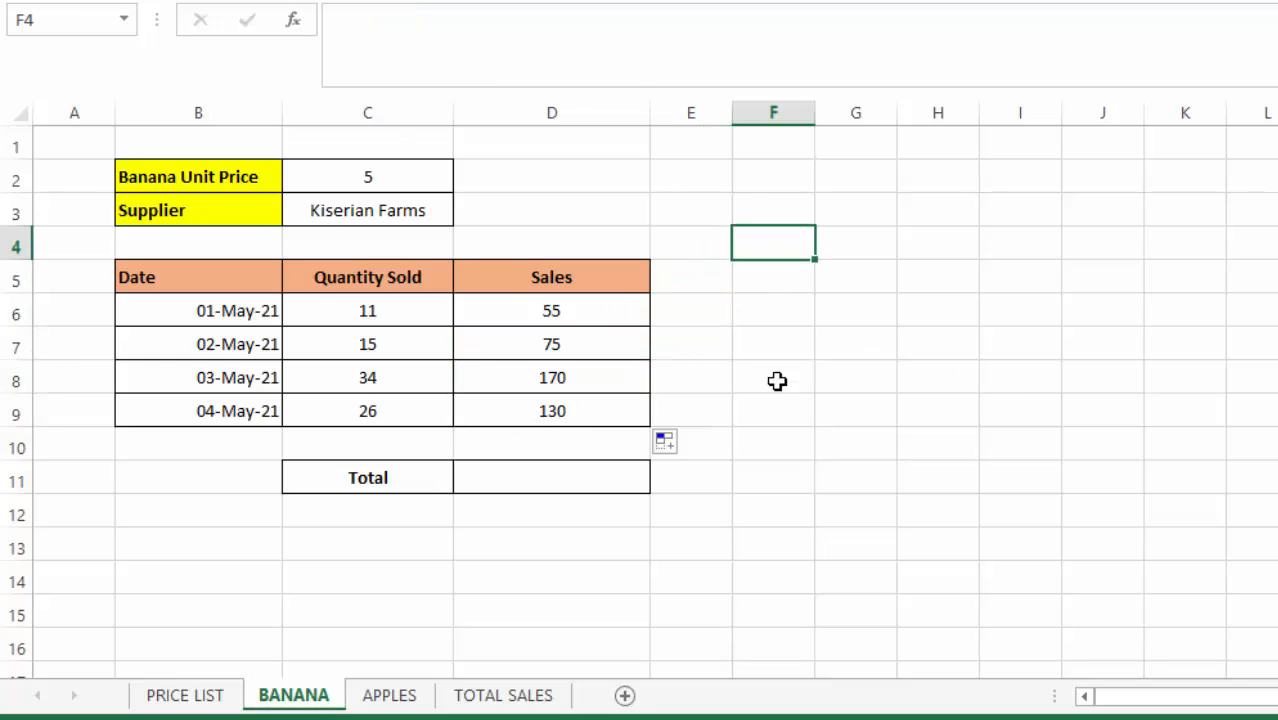
{"action": "left_click_drag", "start_coordinate": [715, 344], "coordinate": [765, 344]}
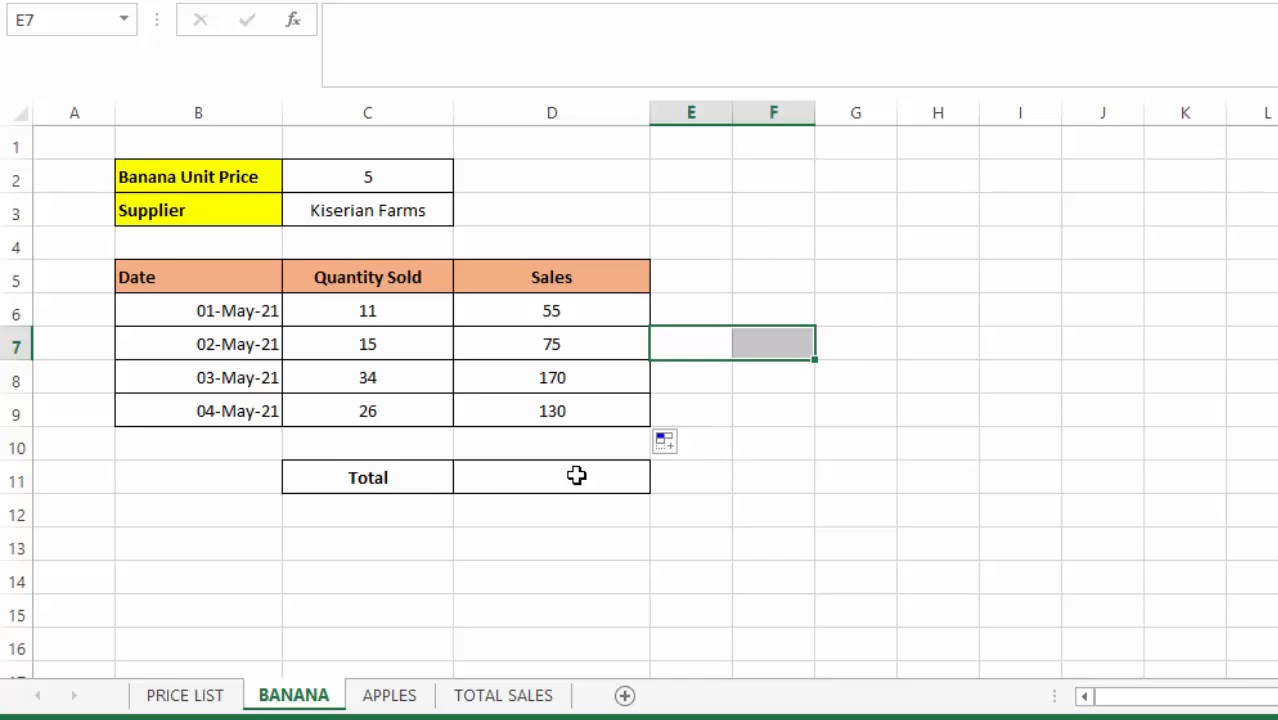
Total the banana sales in D11 with =SUM(D6:D9) and check the resulting formula
{"action": "left_click", "coordinate": [510, 476]}
{"action": "type", "text": "=sum"}
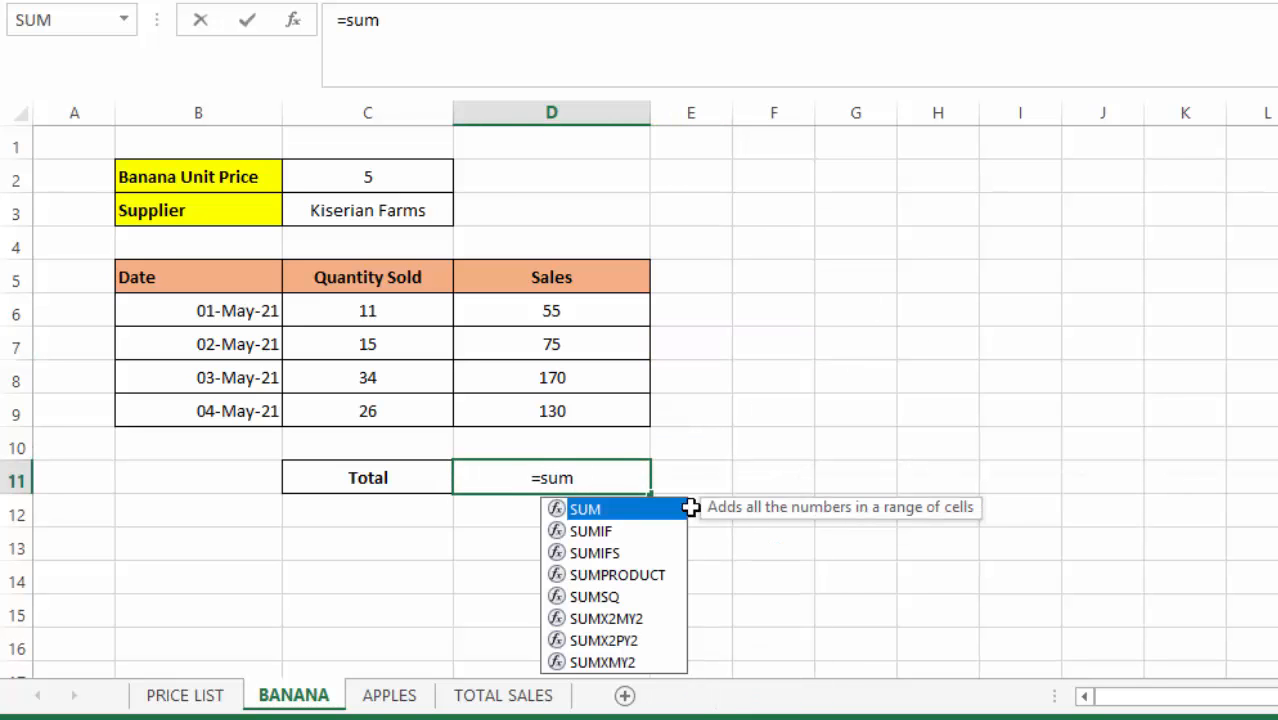
{"action": "double_click", "coordinate": [600, 511]}
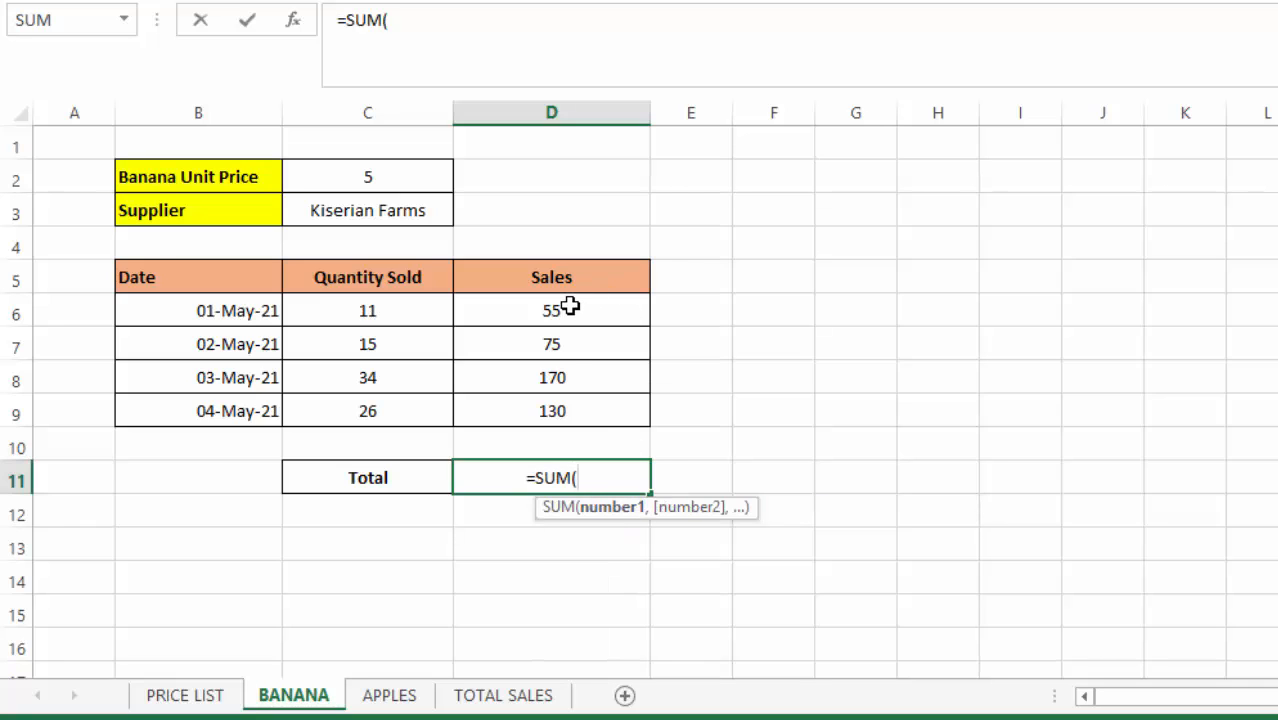
{"action": "left_click_drag", "start_coordinate": [569, 307], "coordinate": [562, 400]}
{"action": "key", "text": "Return"}
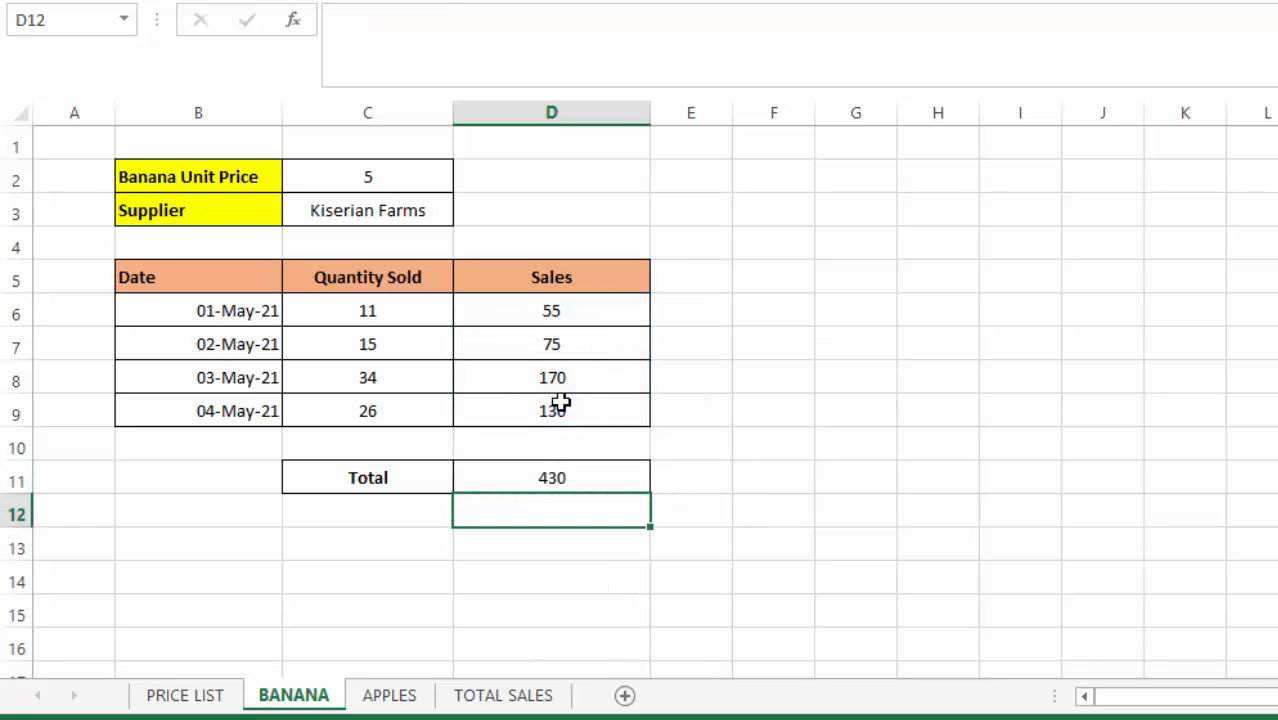
{"action": "left_click", "coordinate": [881, 448]}
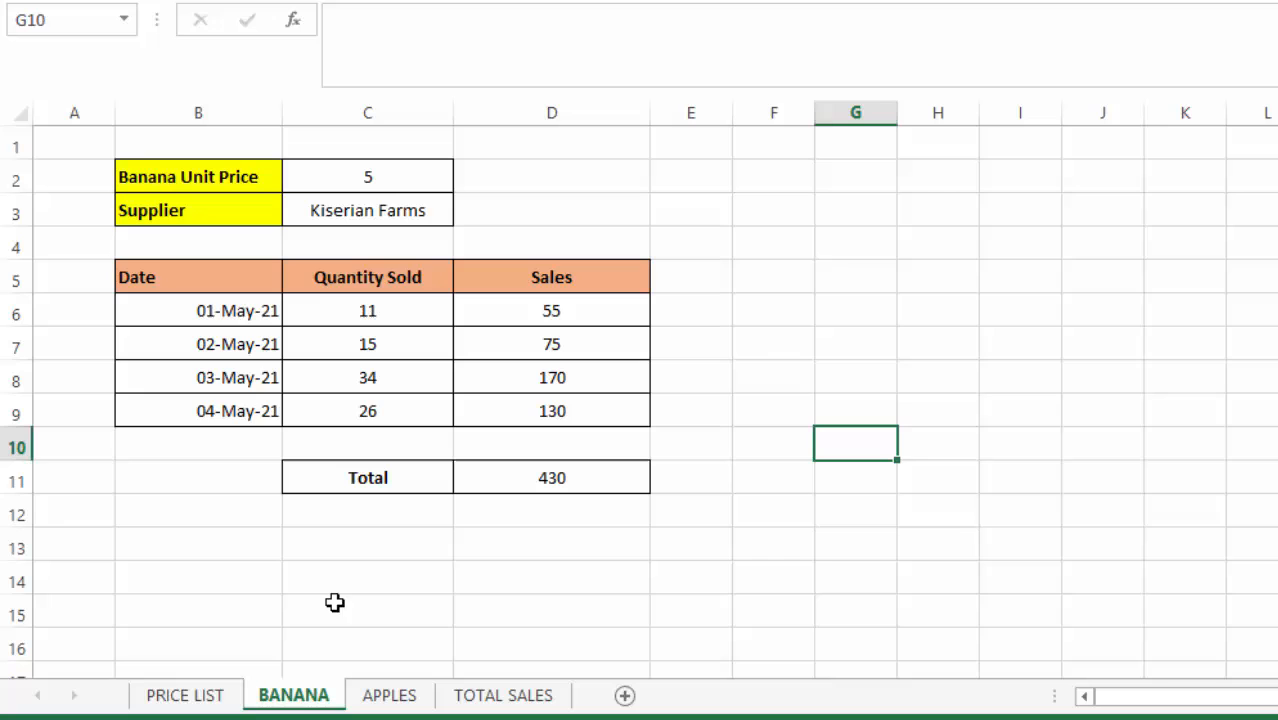
{"action": "left_click", "coordinate": [805, 345]}
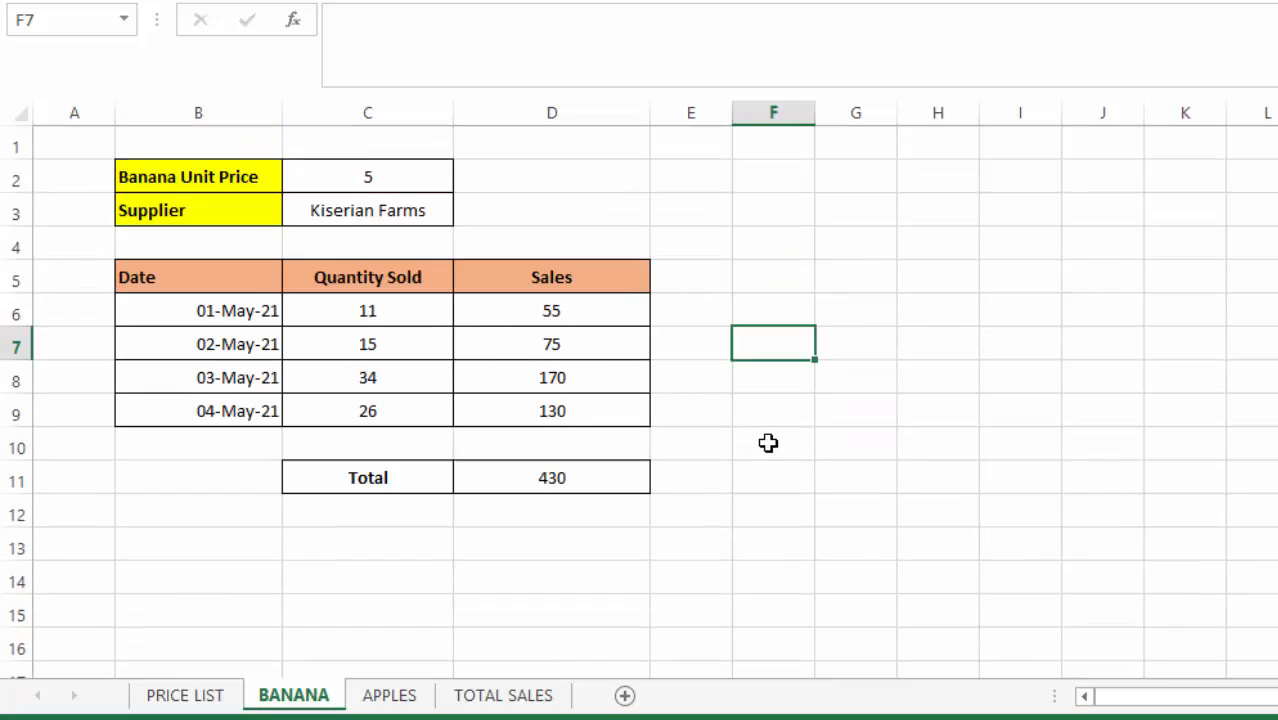
{"action": "left_click", "coordinate": [562, 479]}
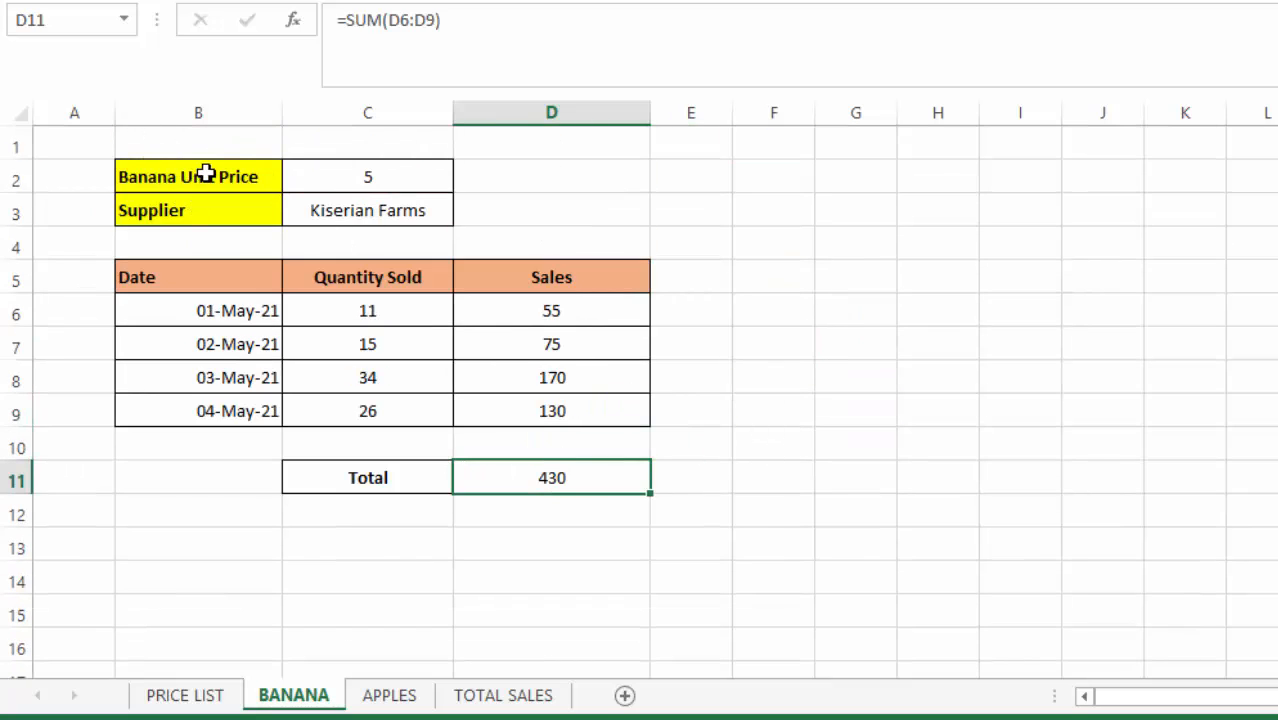
{"action": "left_click", "coordinate": [760, 478]}
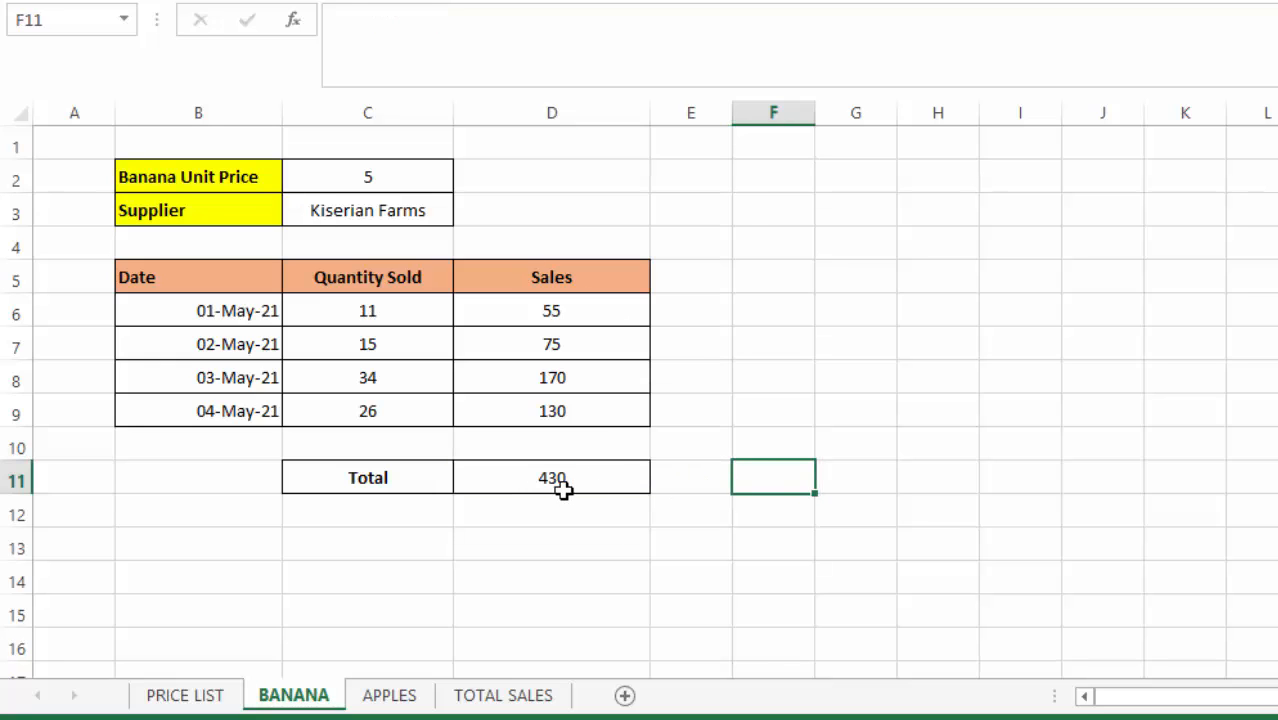
{"action": "left_click", "coordinate": [553, 480]}
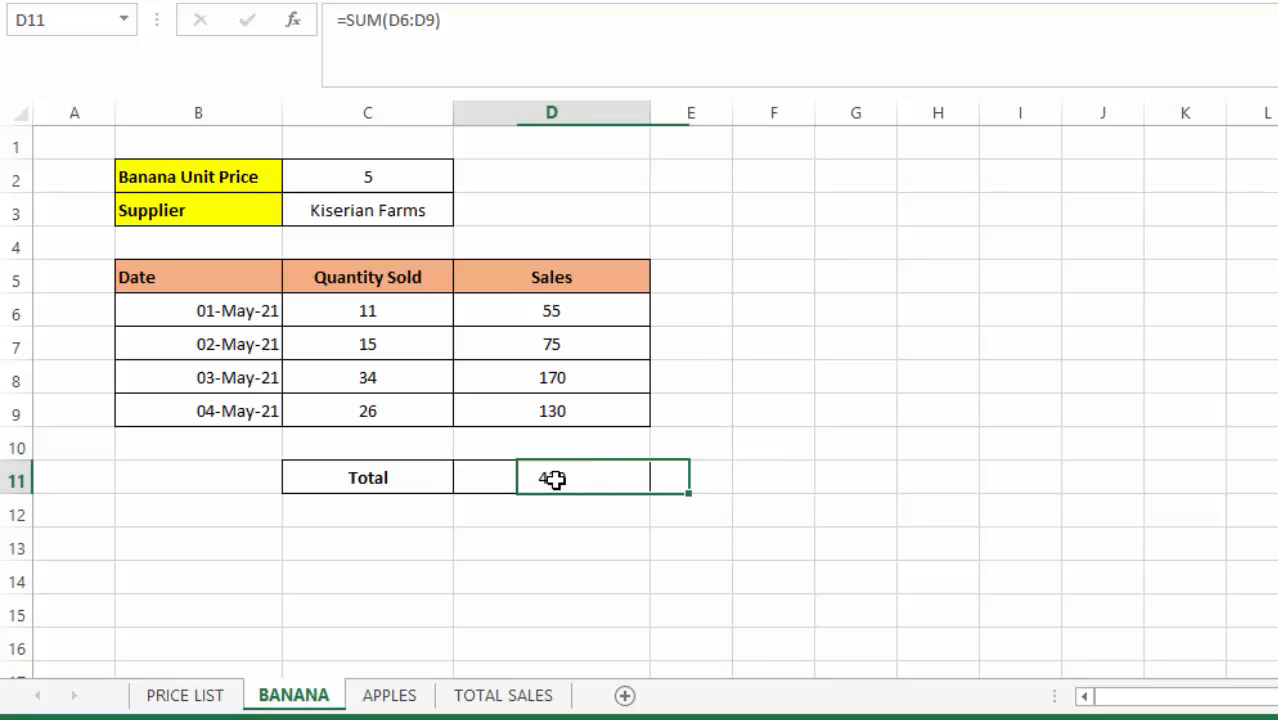
On the APPLES sheet, enter =C6*$C$2 in D6 to multiply the quantity sold by the fixed apple unit price
{"action": "left_click", "coordinate": [389, 695]}
{"action": "left_click", "coordinate": [896, 342]}
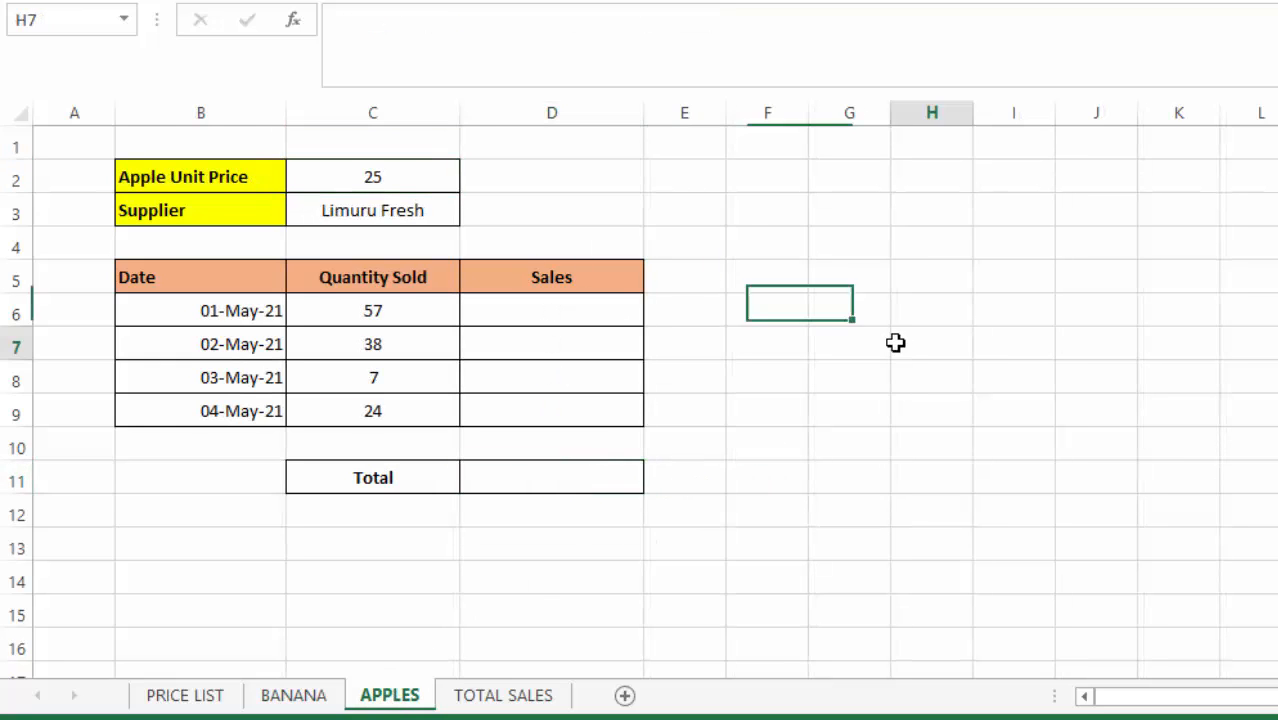
{"action": "left_click", "coordinate": [536, 313]}
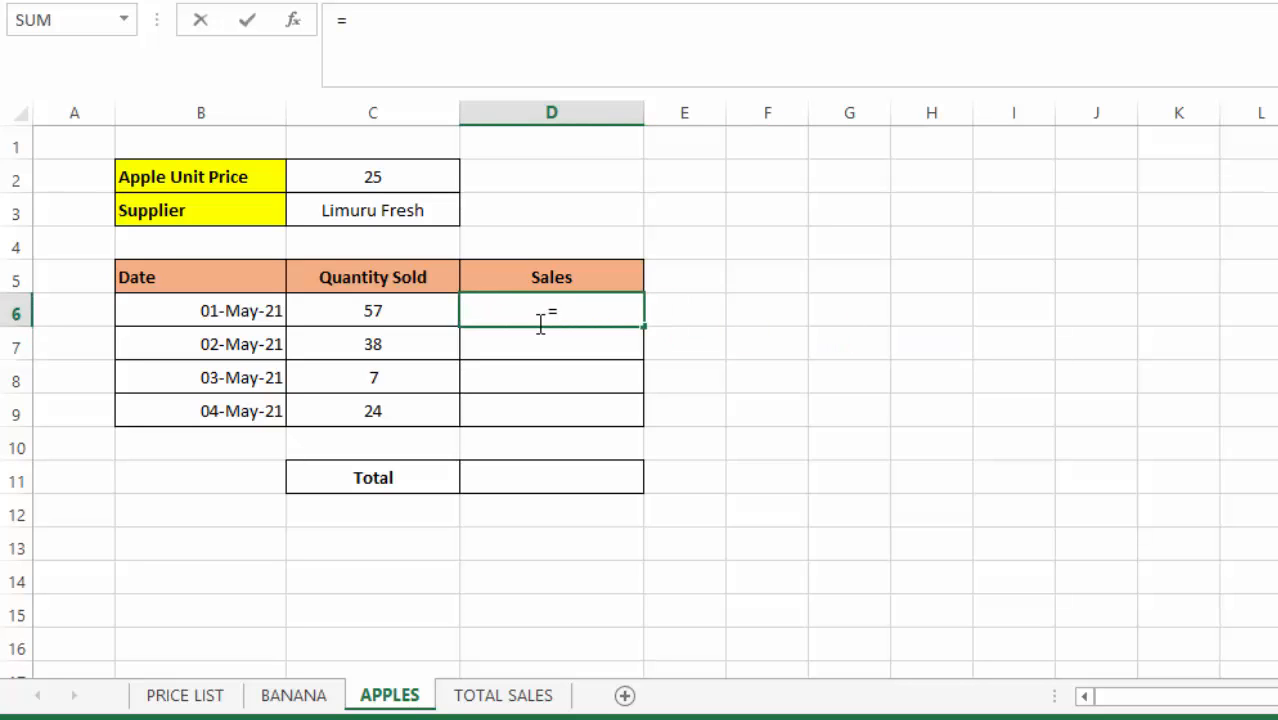
{"action": "type", "text": "="}
{"action": "left_click", "coordinate": [364, 318]}
{"action": "type", "text": "*"}
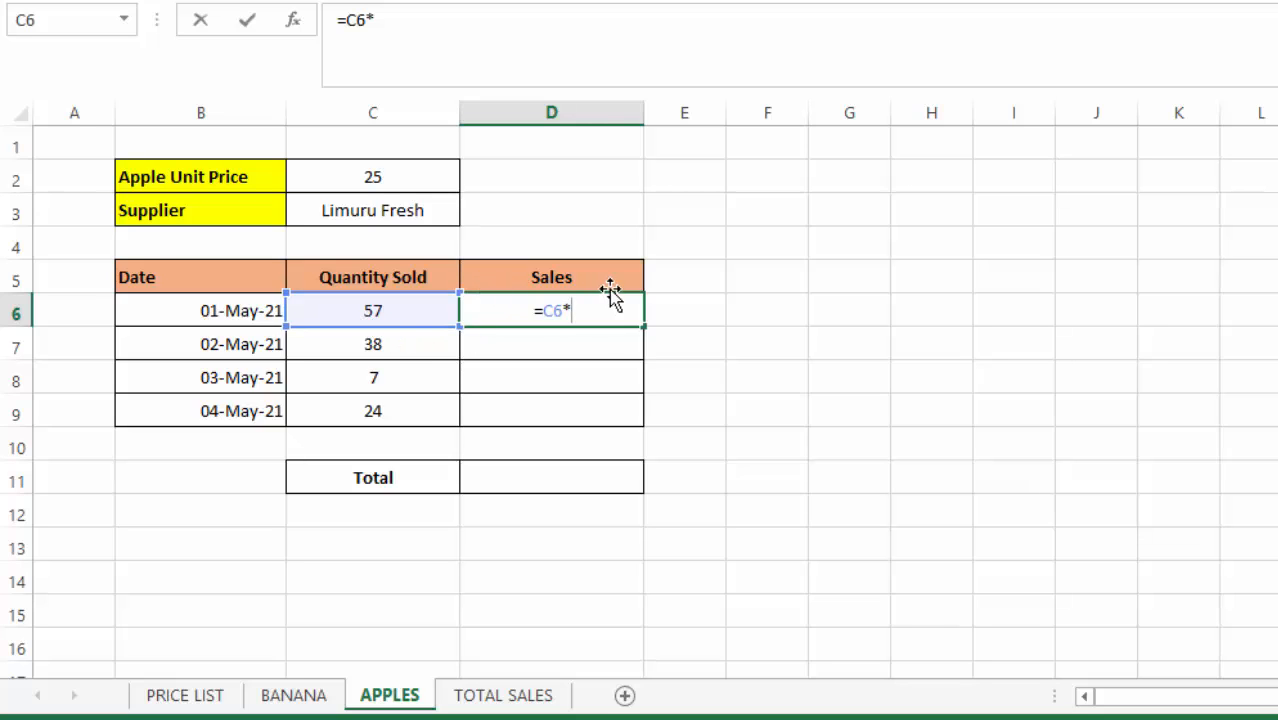
{"action": "left_click", "coordinate": [374, 175]}
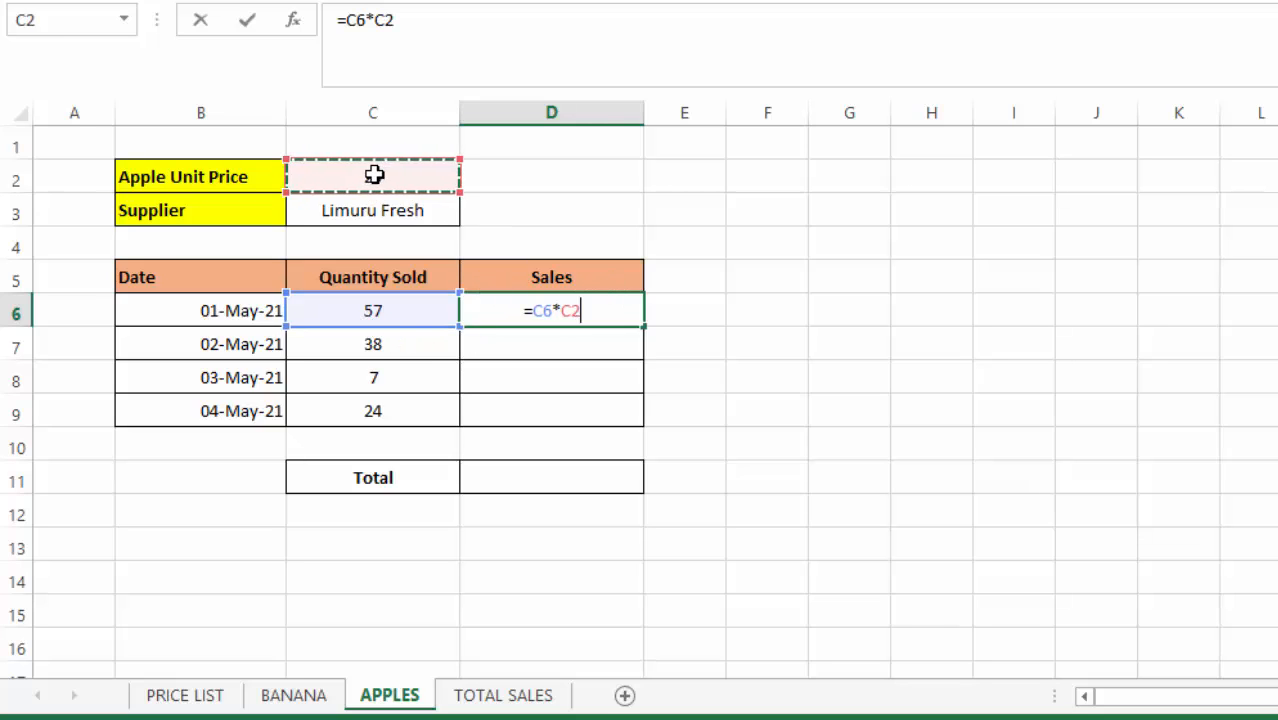
{"action": "left_click", "coordinate": [563, 311]}
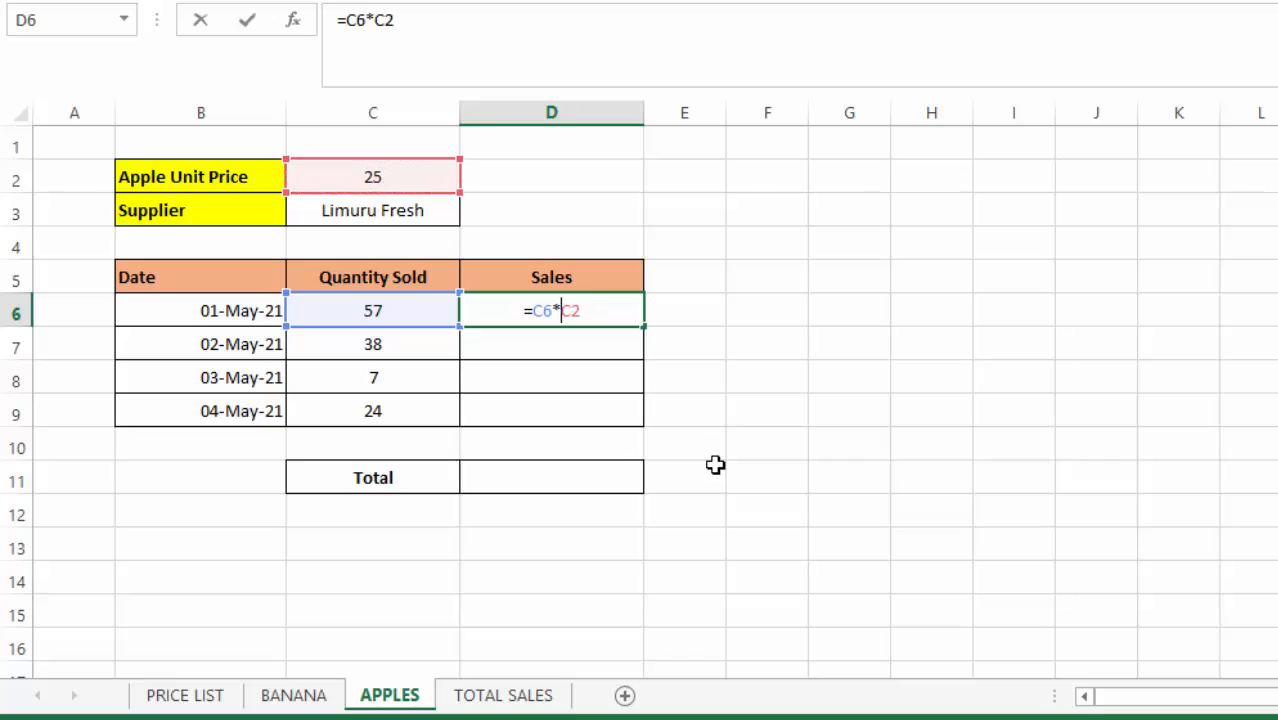
{"action": "type", "text": "$C$"}
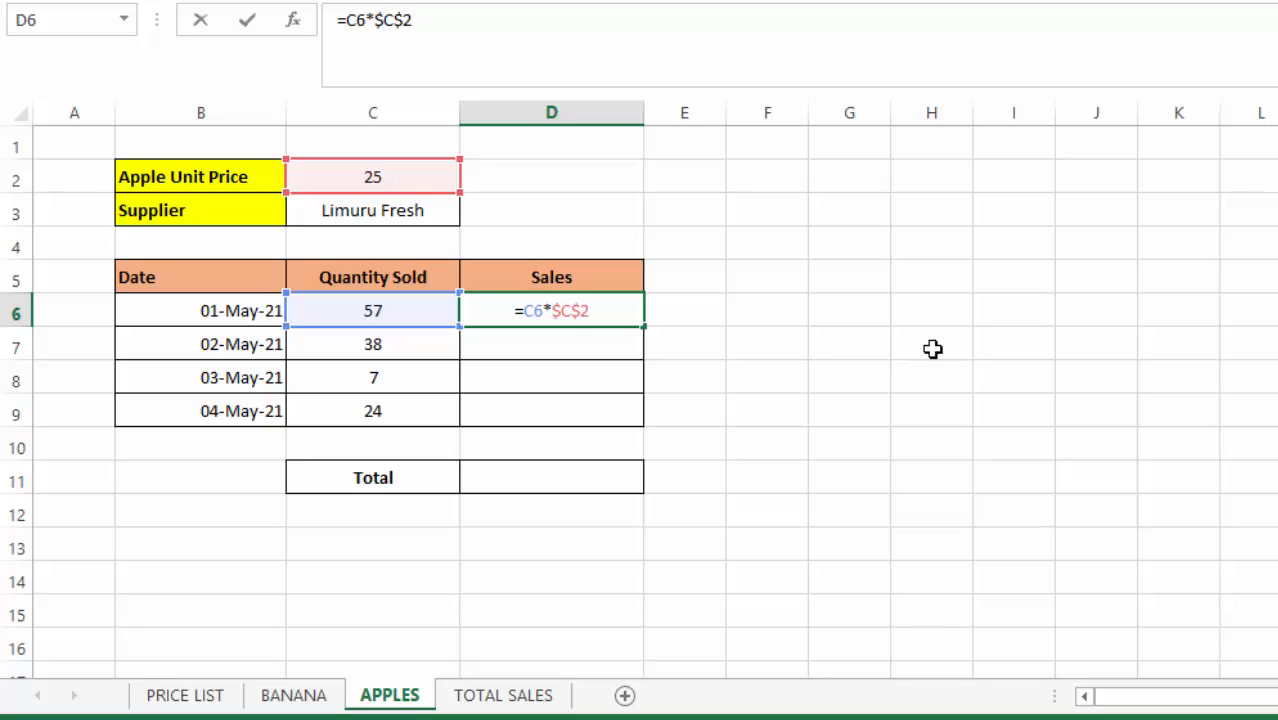
{"action": "key", "text": "Return"}
{"action": "left_click", "coordinate": [1015, 371]}
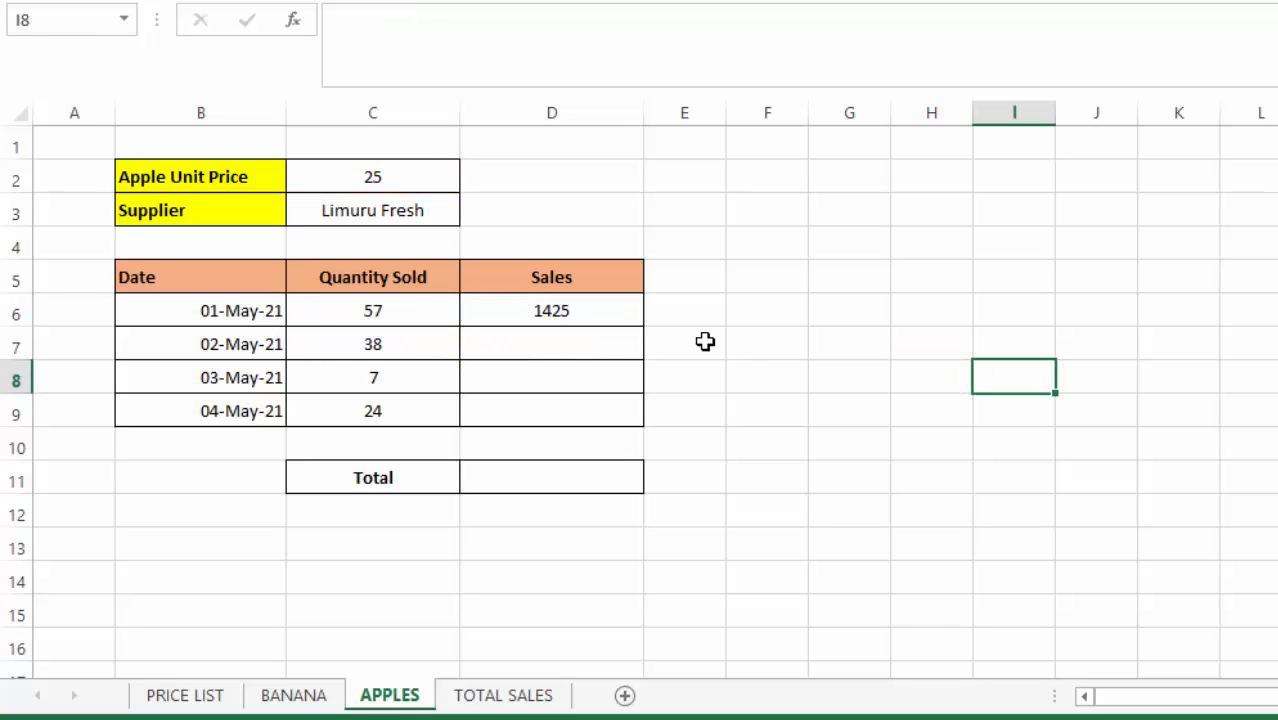
Fill the apple sales formula from D6 down to D9 on the APPLES sheet
{"action": "left_click", "coordinate": [575, 314]}
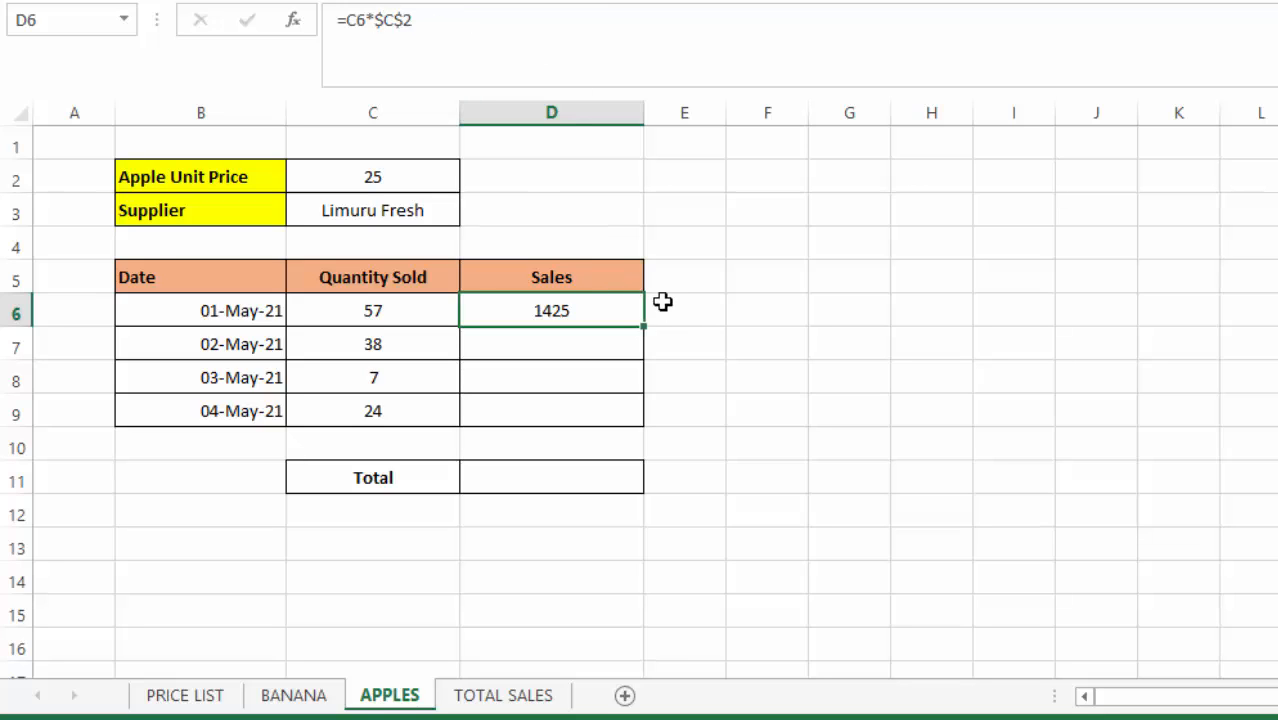
{"action": "left_click_drag", "start_coordinate": [642, 324], "coordinate": [628, 420]}
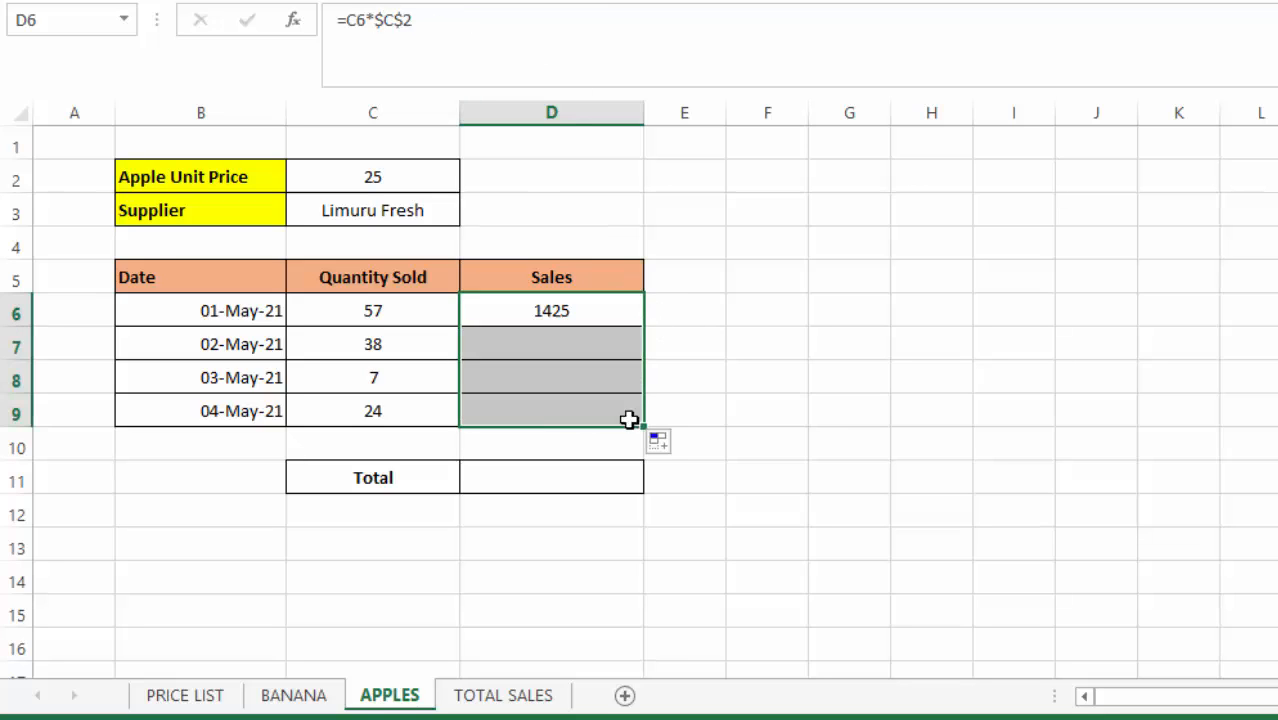
{"action": "left_click", "coordinate": [1015, 436]}
Total the apple sales in D11 of the APPLES sheet with a SUM of D6:D9
{"action": "left_click", "coordinate": [526, 484]}
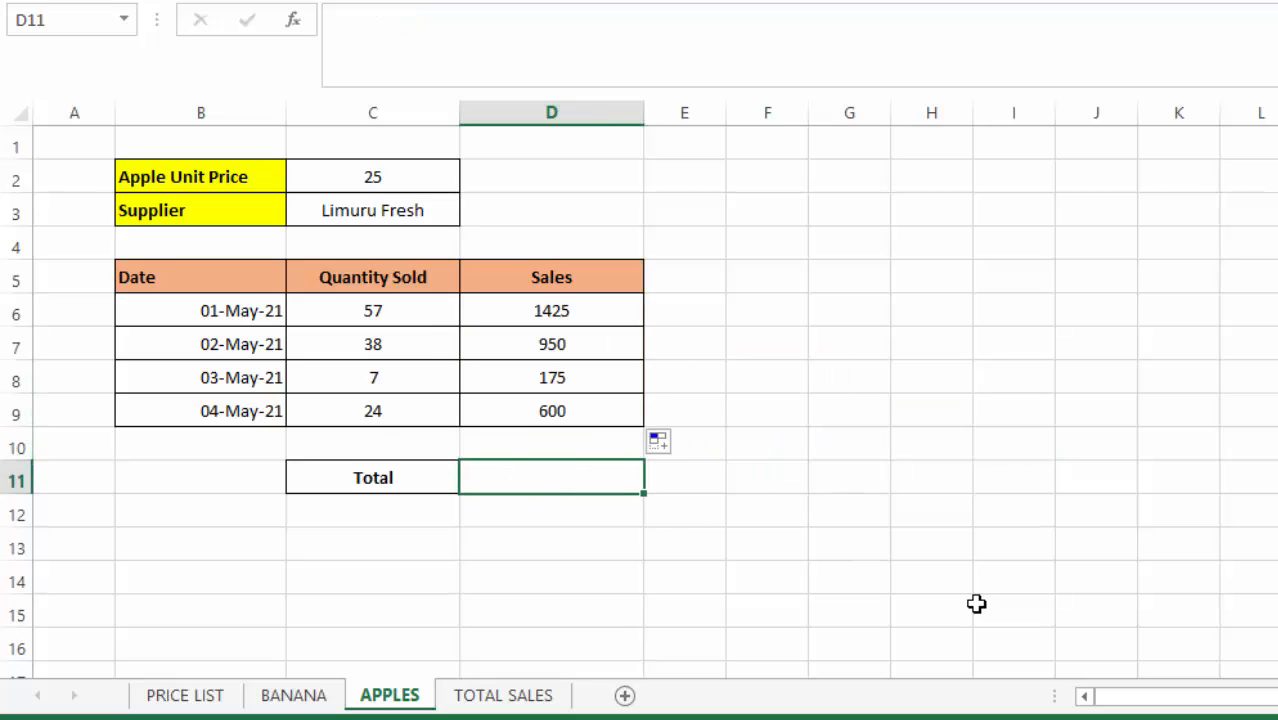
{"action": "type", "text": "=sum"}
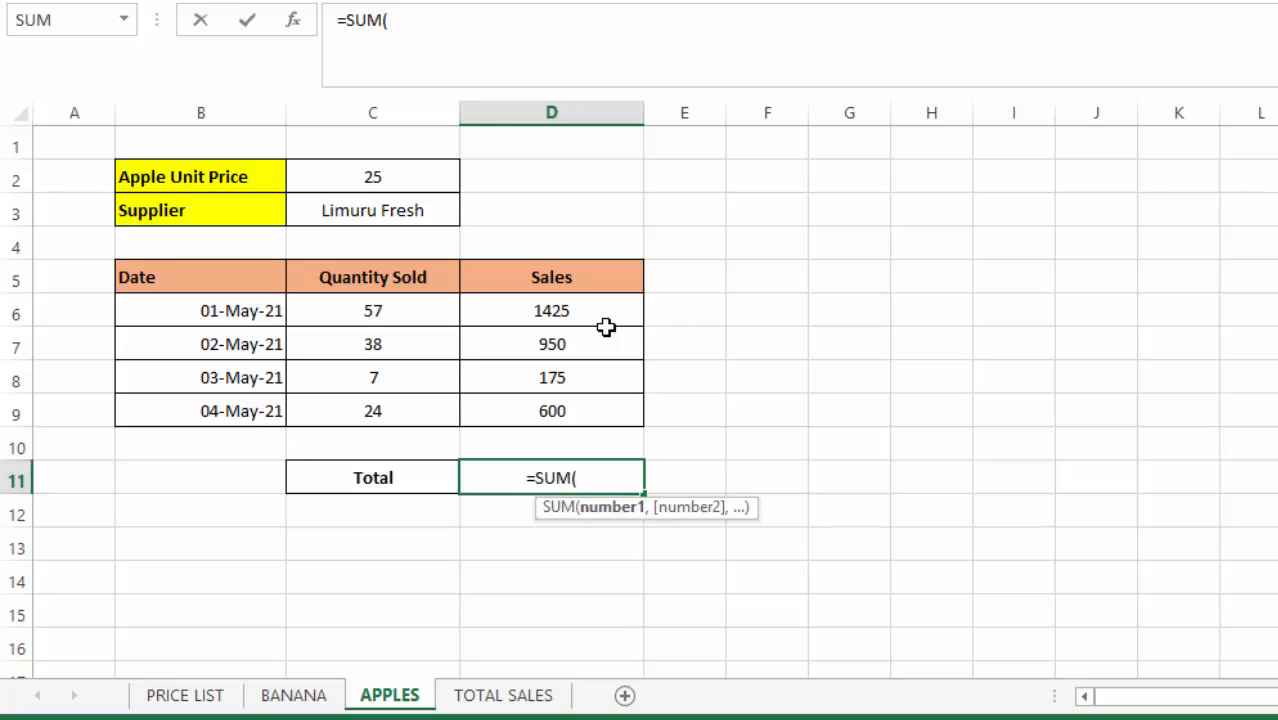
{"action": "left_click_drag", "start_coordinate": [560, 310], "coordinate": [566, 408]}
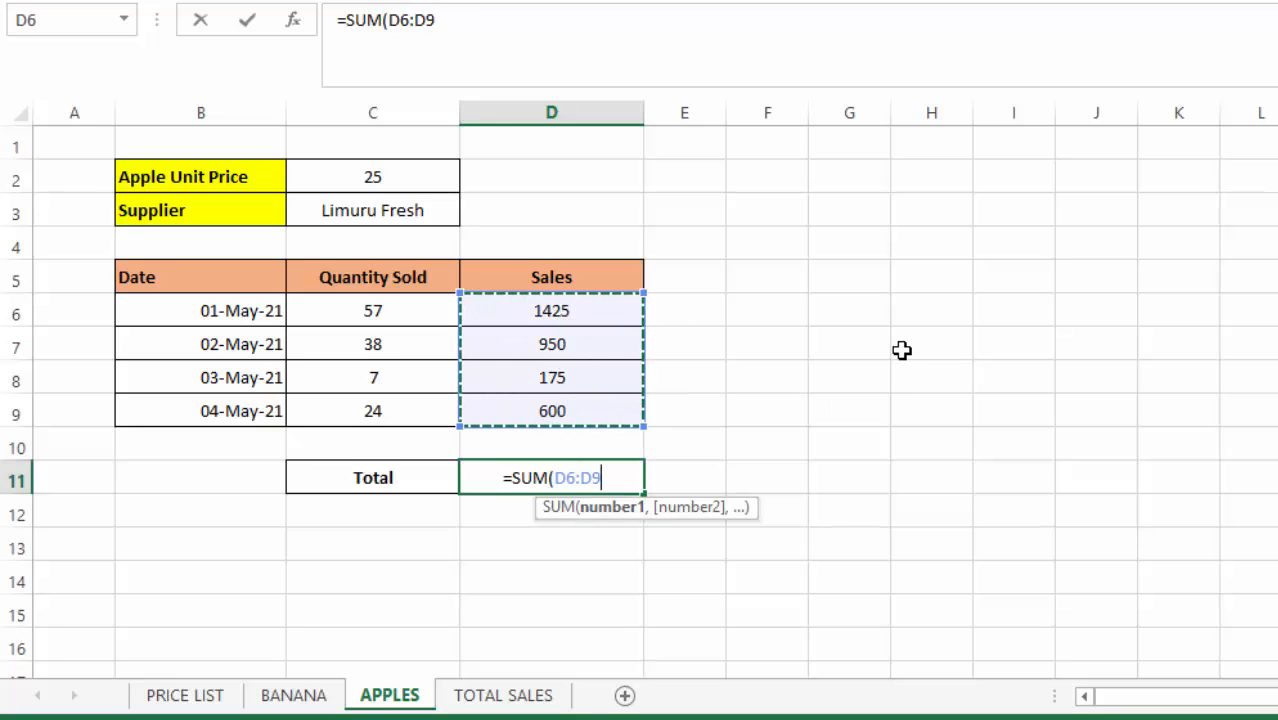
{"action": "key", "text": "Return"}
{"action": "left_click", "coordinate": [882, 347]}
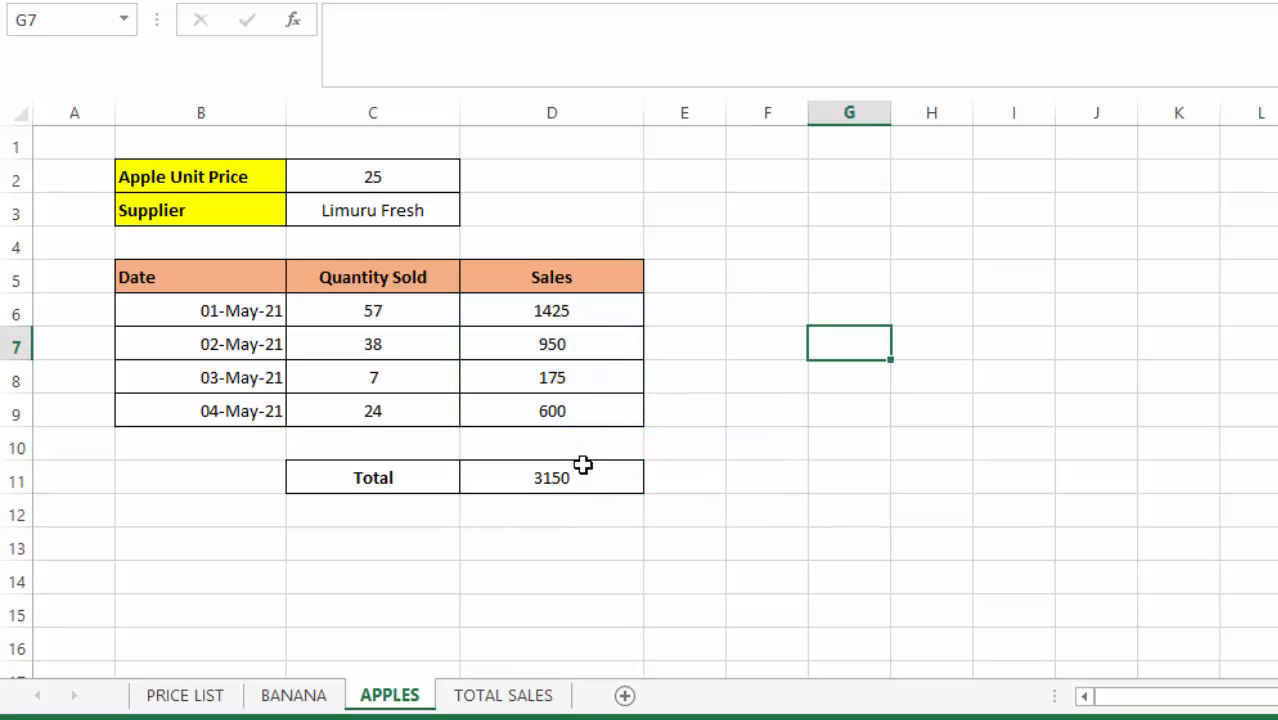
{"action": "left_click", "coordinate": [549, 486]}
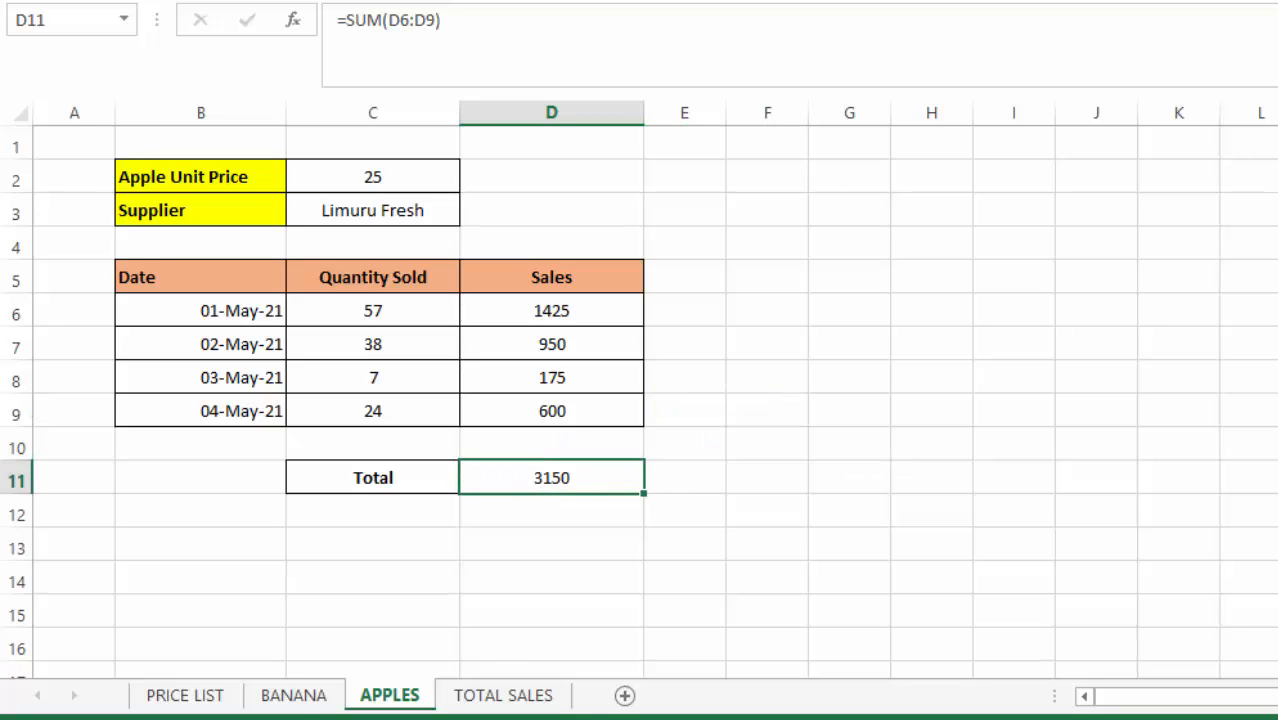
Return to the BANANA sheet and review its sales total in D11
{"action": "left_click", "coordinate": [300, 696]}
{"action": "left_click", "coordinate": [765, 455]}
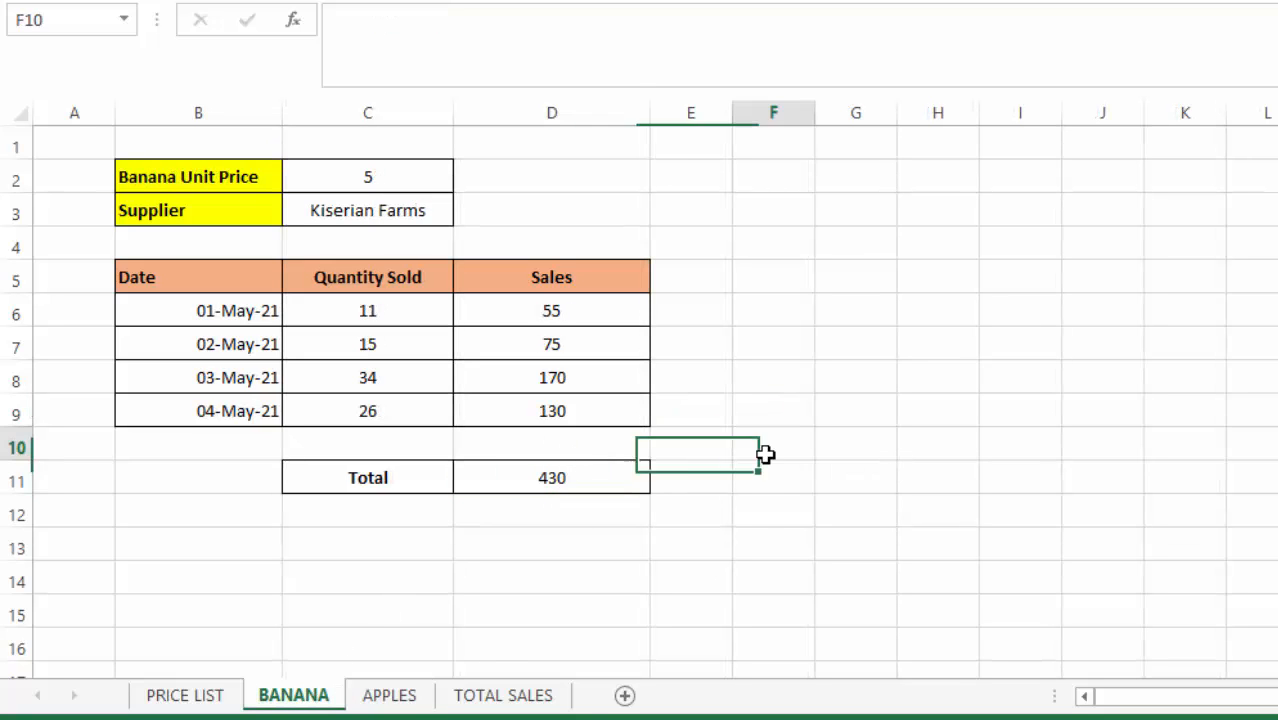
{"action": "left_click", "coordinate": [552, 484]}
{"action": "left_click", "coordinate": [845, 447]}
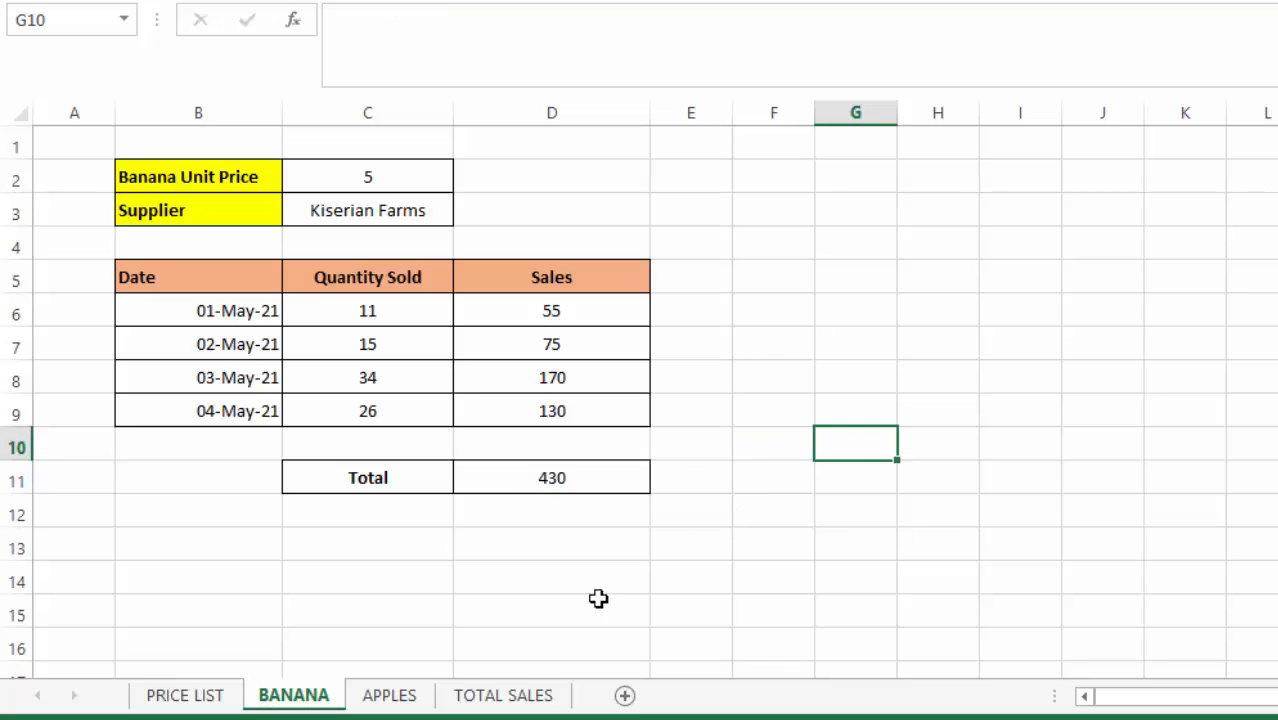
On the TOTAL SALES sheet, link the Banana total in C4 to the BANANA sheet's total with =BANANA!D11
{"action": "left_click", "coordinate": [498, 700]}
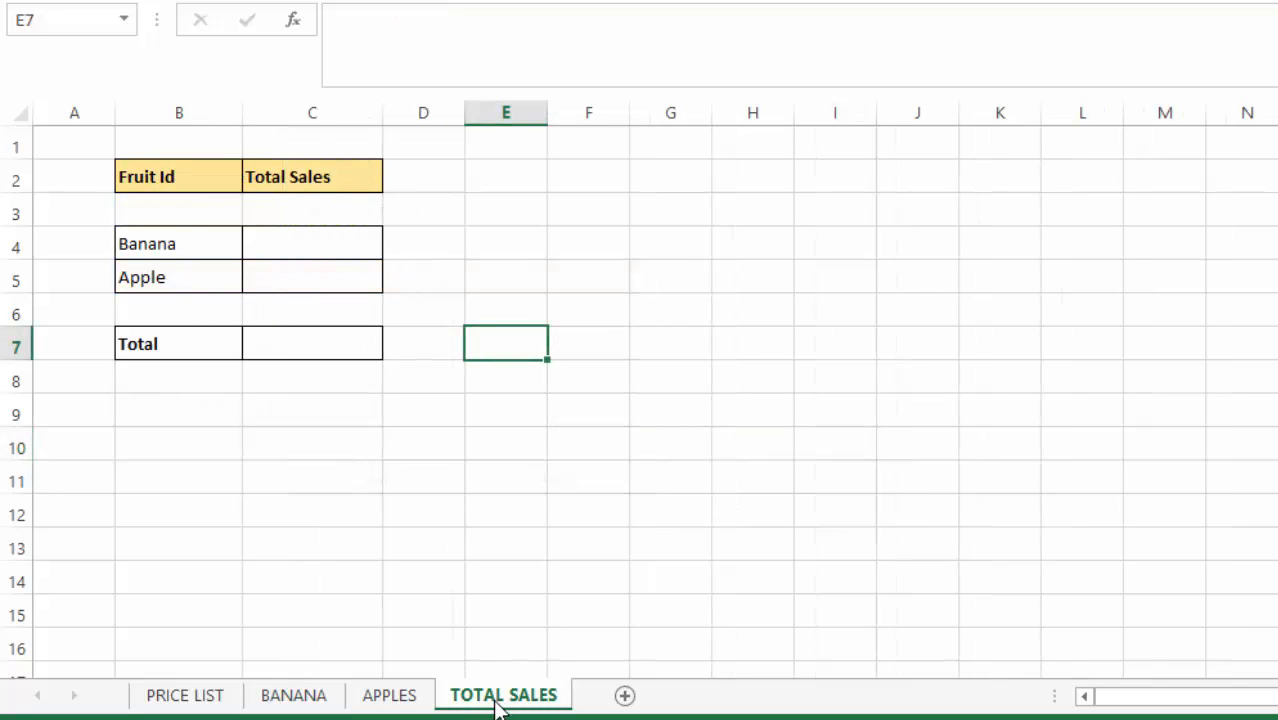
{"action": "left_click", "coordinate": [740, 282]}
{"action": "left_click", "coordinate": [573, 370]}
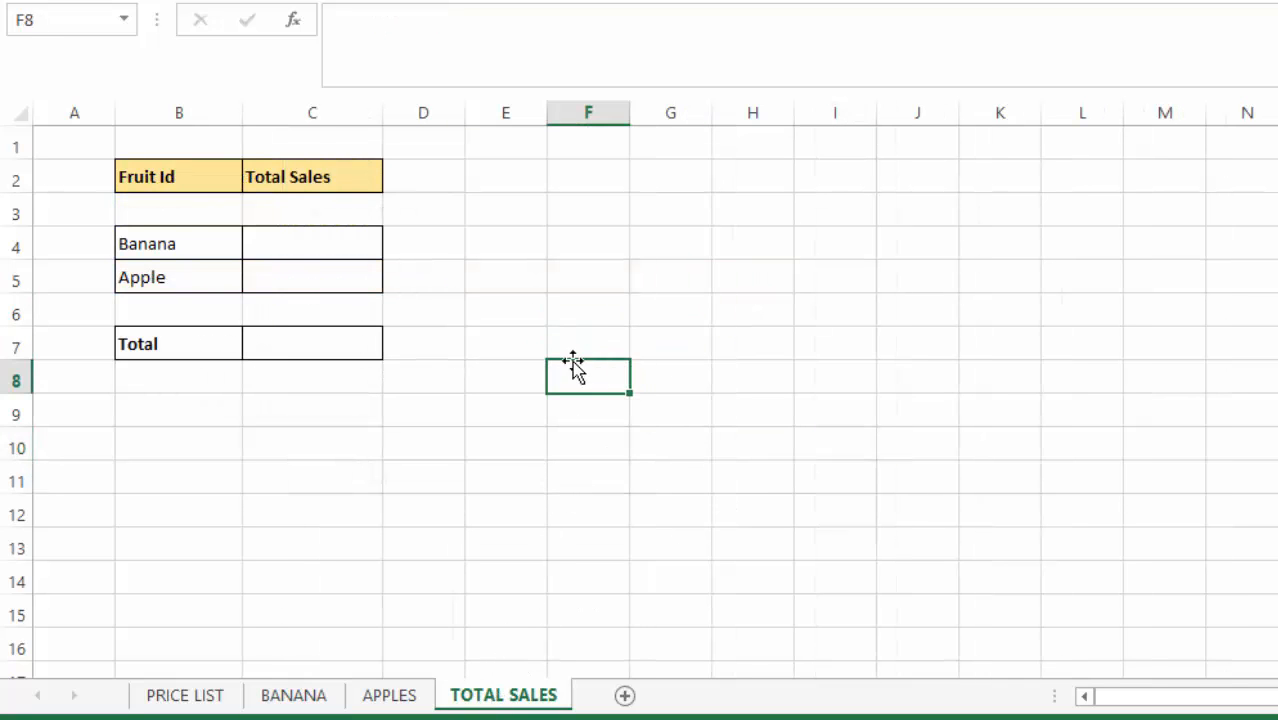
{"action": "left_click", "coordinate": [310, 249]}
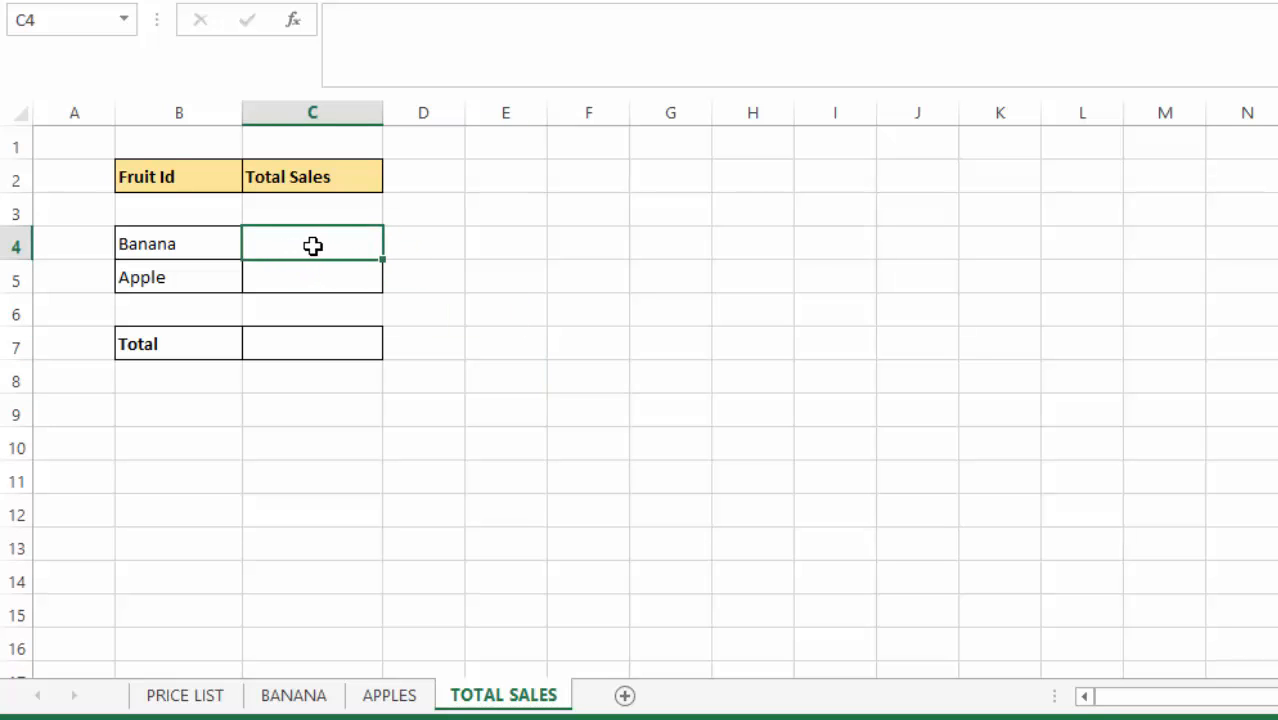
{"action": "type", "text": "="}
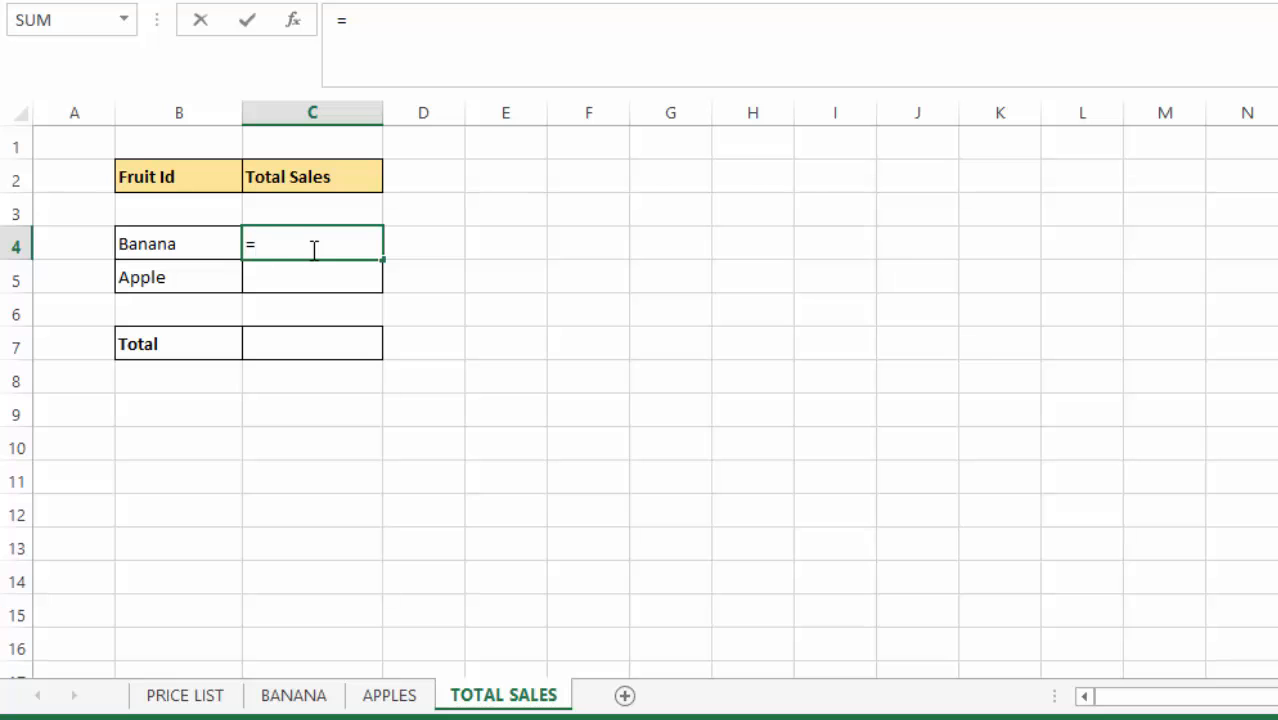
{"action": "left_click", "coordinate": [304, 695]}
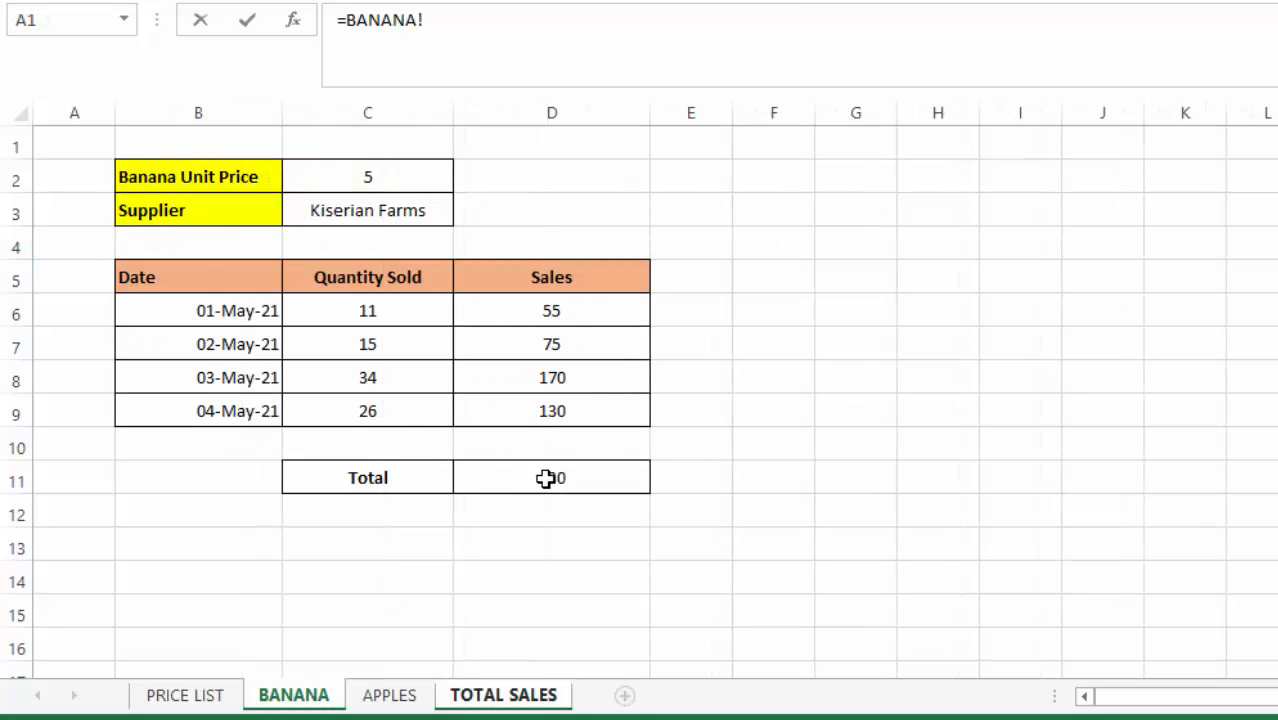
{"action": "left_click", "coordinate": [528, 483]}
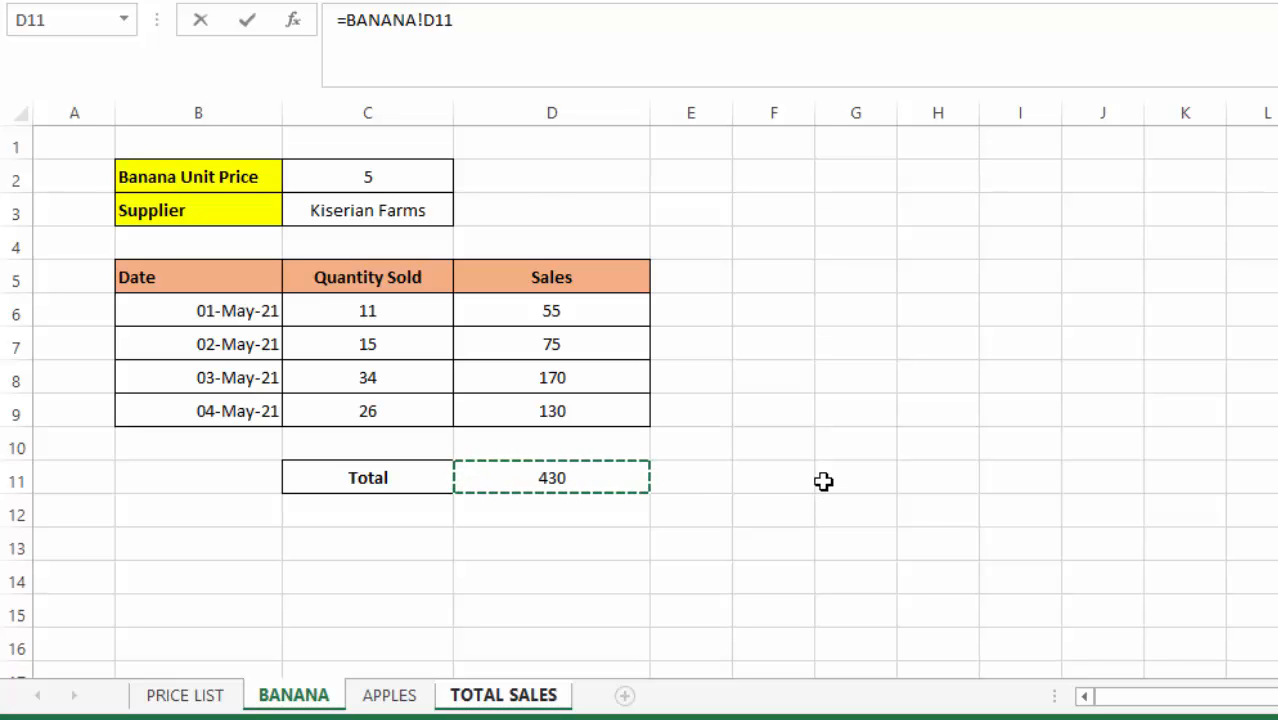
{"action": "key", "text": "Return"}
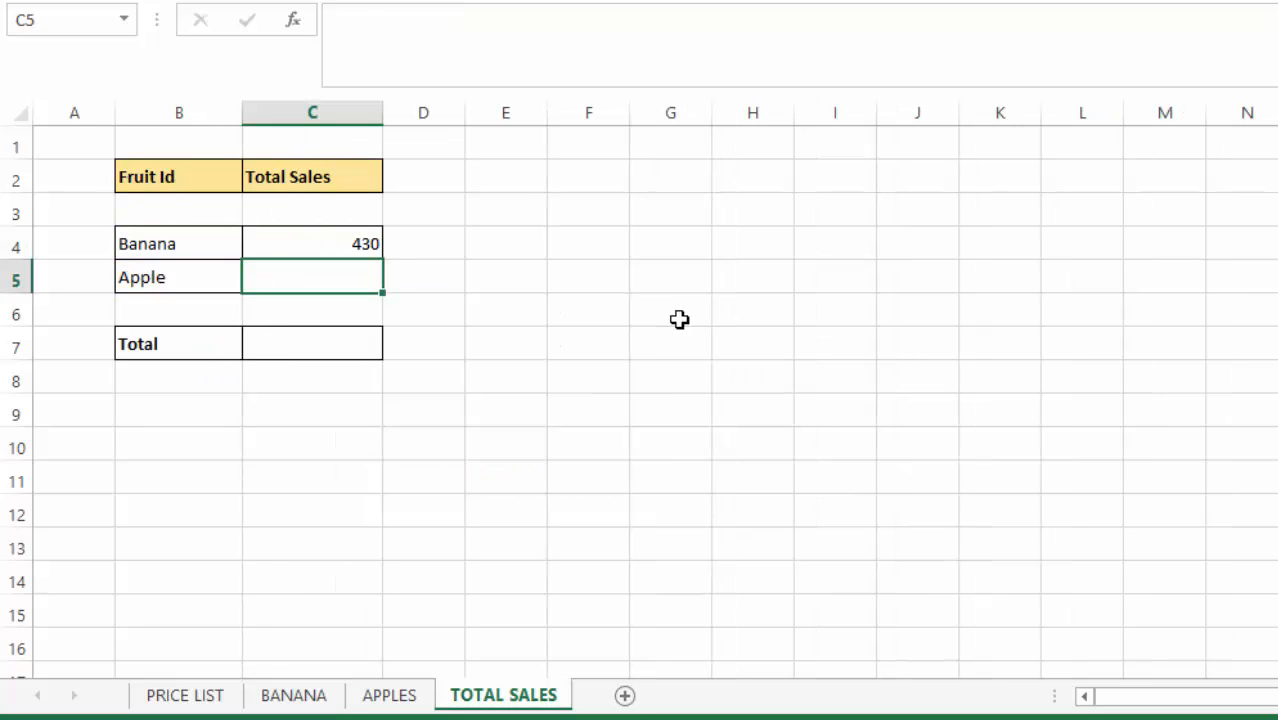
Link the Apple total in C5 of TOTAL SALES to the APPLES sheet's total with =APPLES!D11
{"action": "left_click", "coordinate": [679, 319]}
{"action": "left_click", "coordinate": [334, 243]}
{"action": "left_click", "coordinate": [333, 280]}
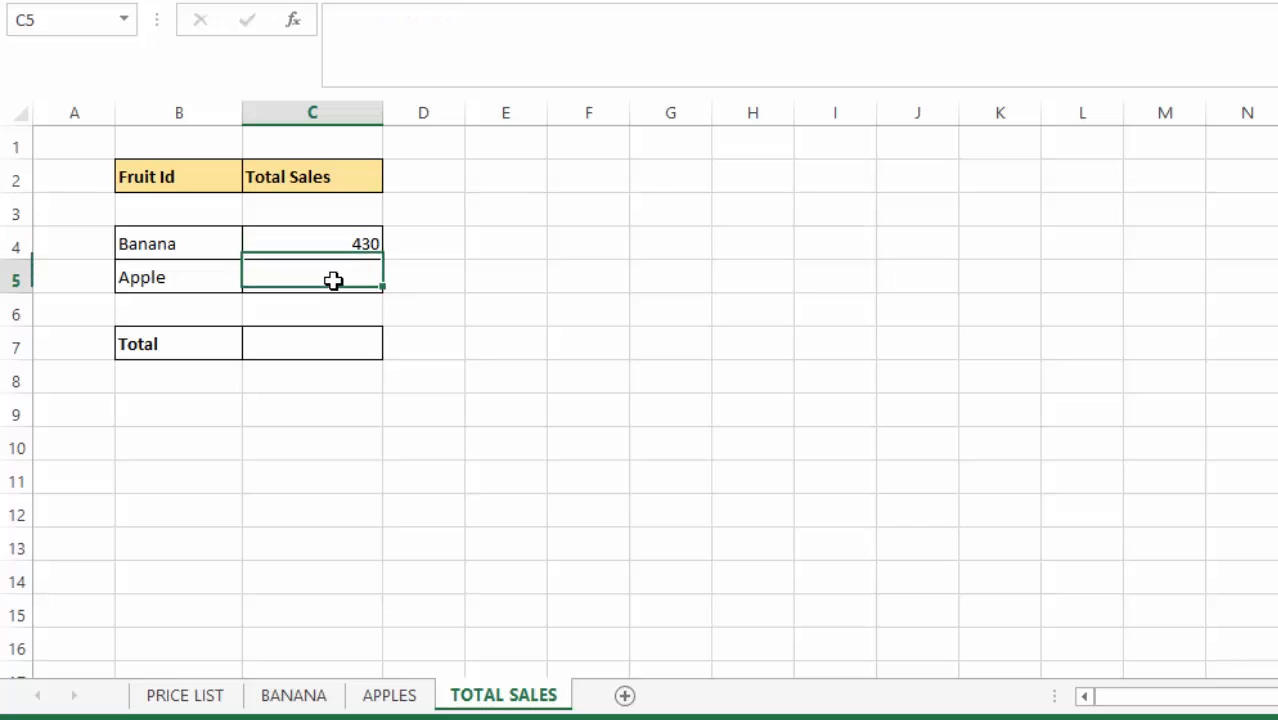
{"action": "type", "text": "="}
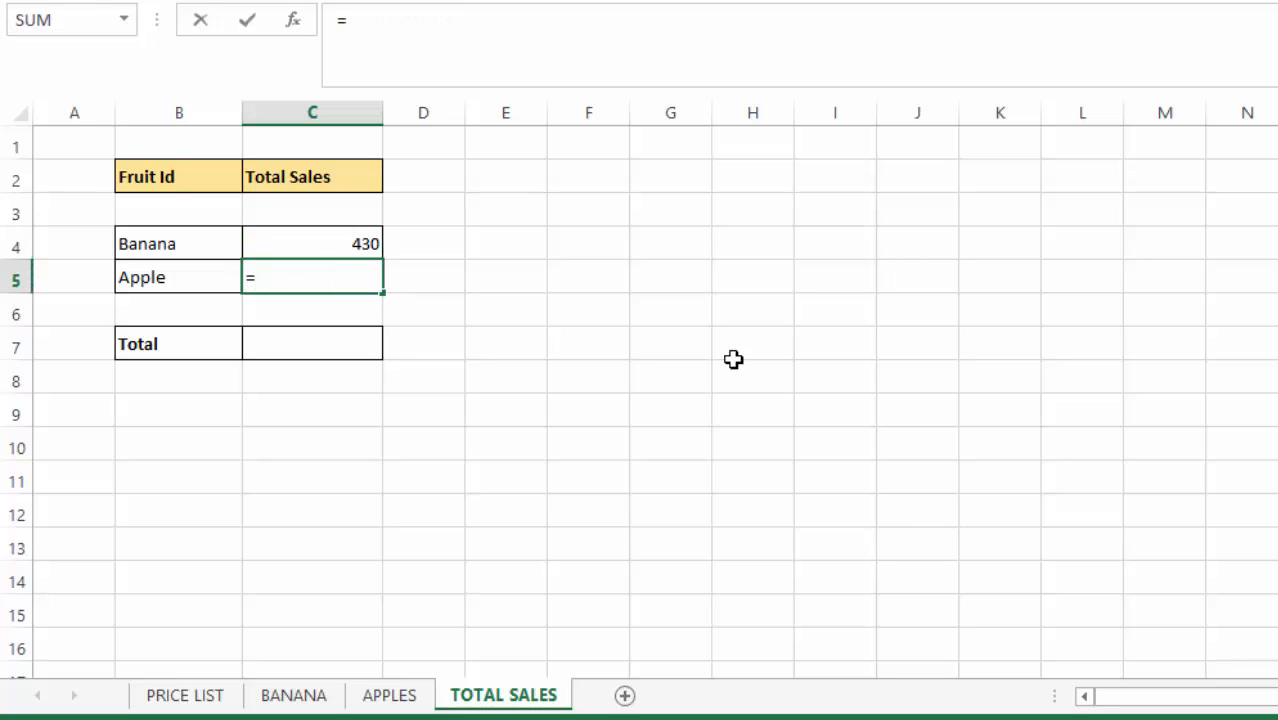
{"action": "left_click", "coordinate": [385, 695]}
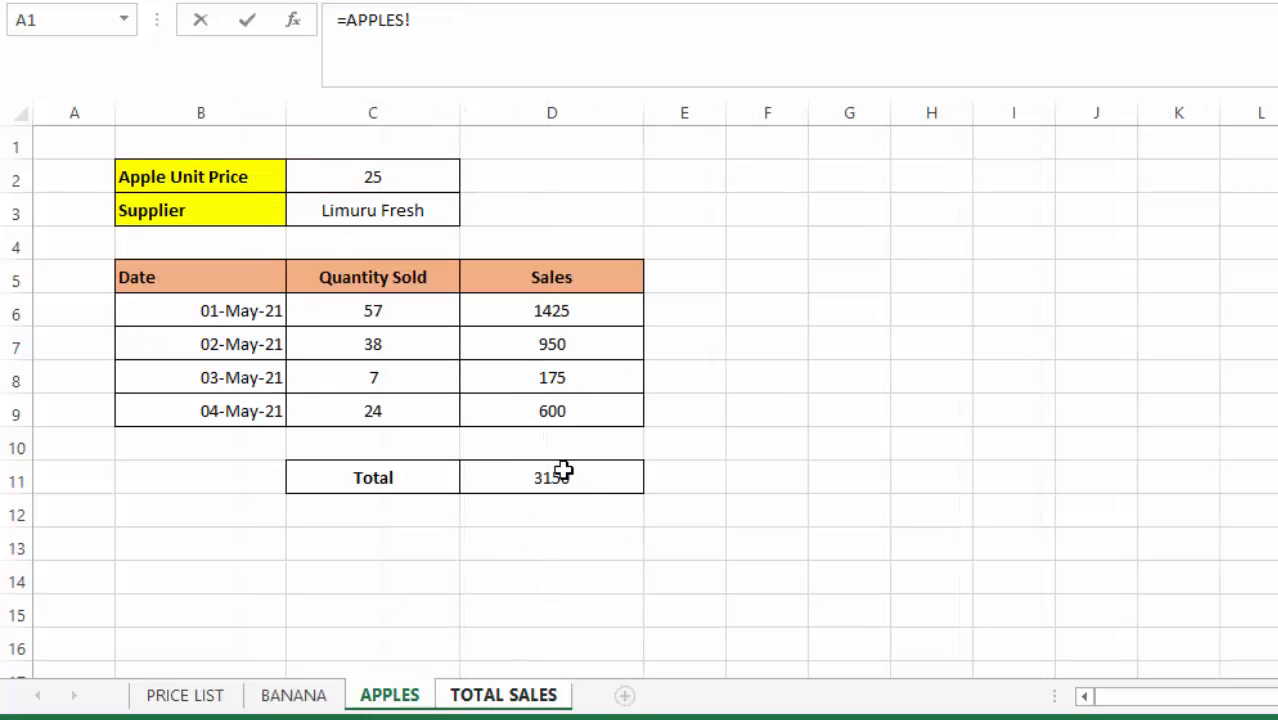
{"action": "left_click", "coordinate": [532, 476]}
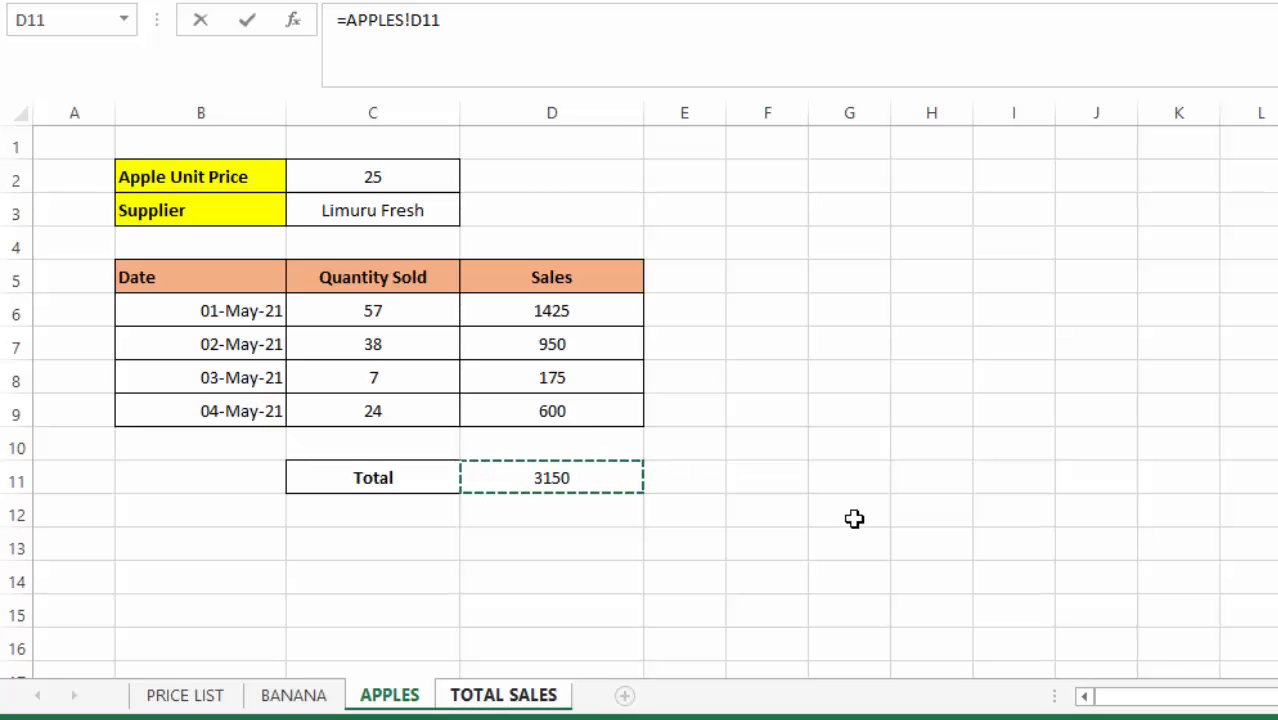
{"action": "key", "text": "Return"}
{"action": "left_click", "coordinate": [671, 358]}
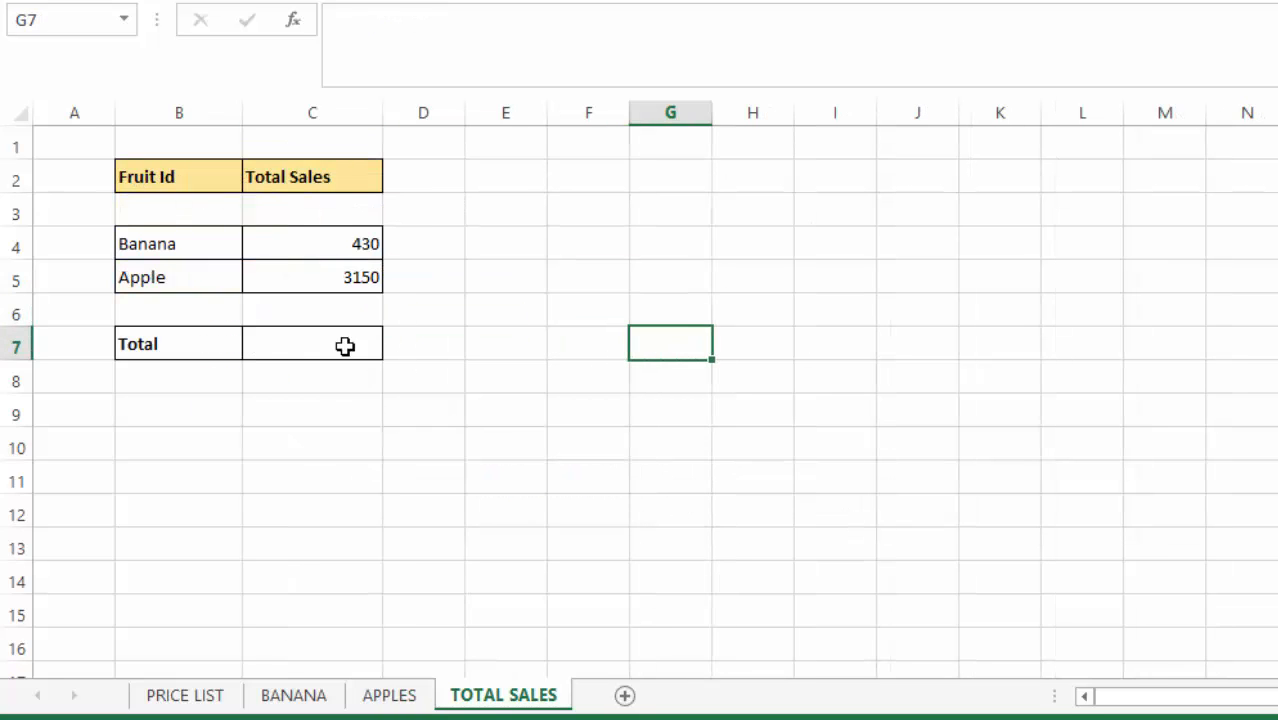
Add the banana and apple sales in C7 of the TOTAL SALES sheet with a SUM of C4:C5
{"action": "left_click", "coordinate": [305, 345]}
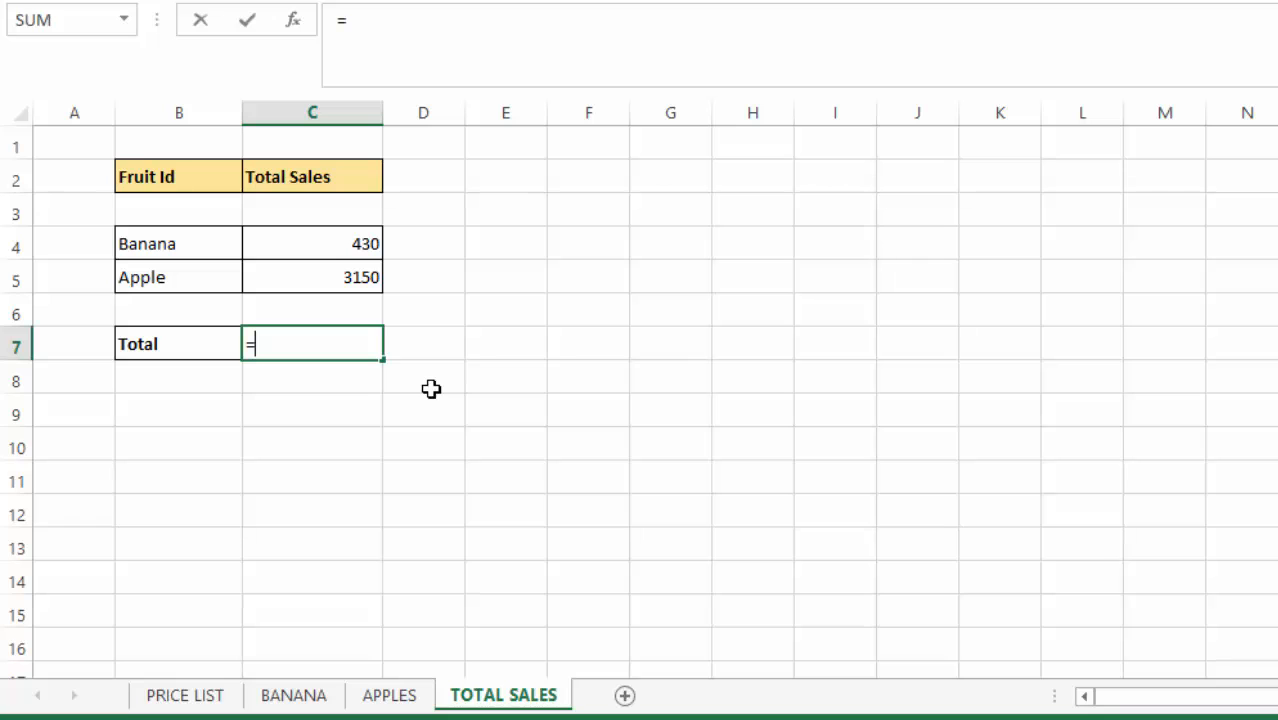
{"action": "left_click", "coordinate": [337, 245]}
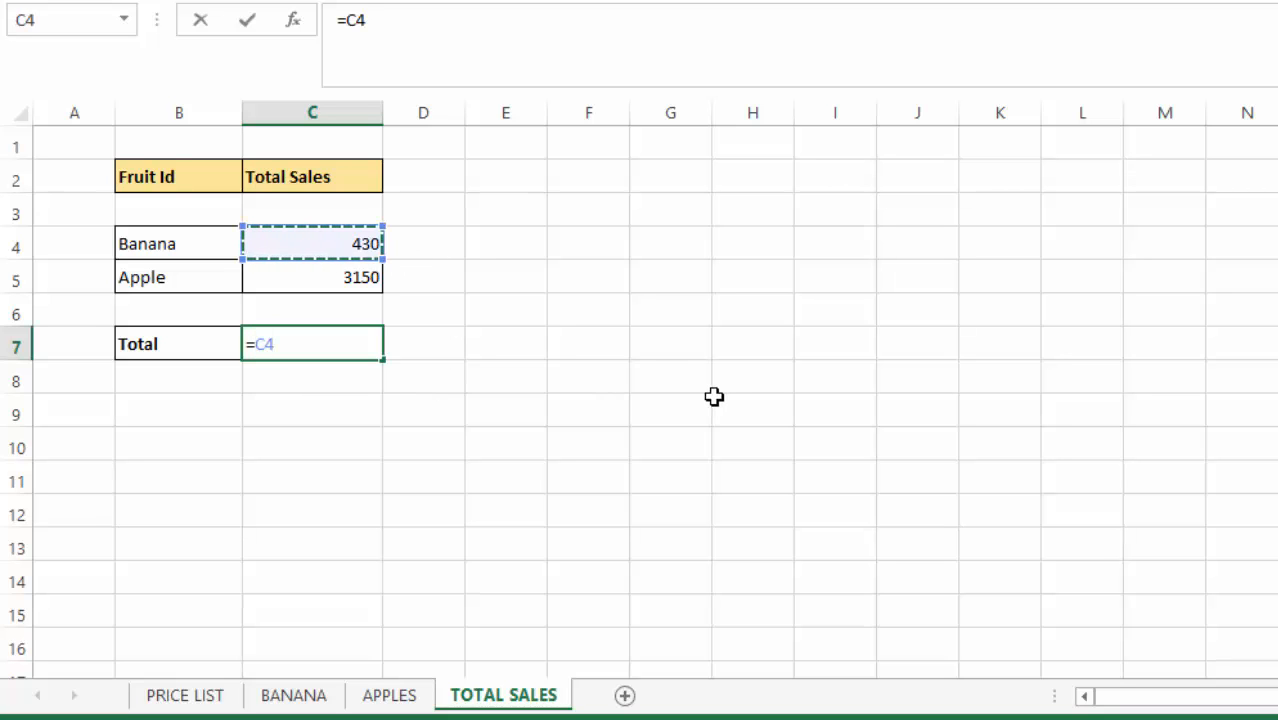
{"action": "key", "text": "BackSpace"}
{"action": "key", "text": "BackSpace"}
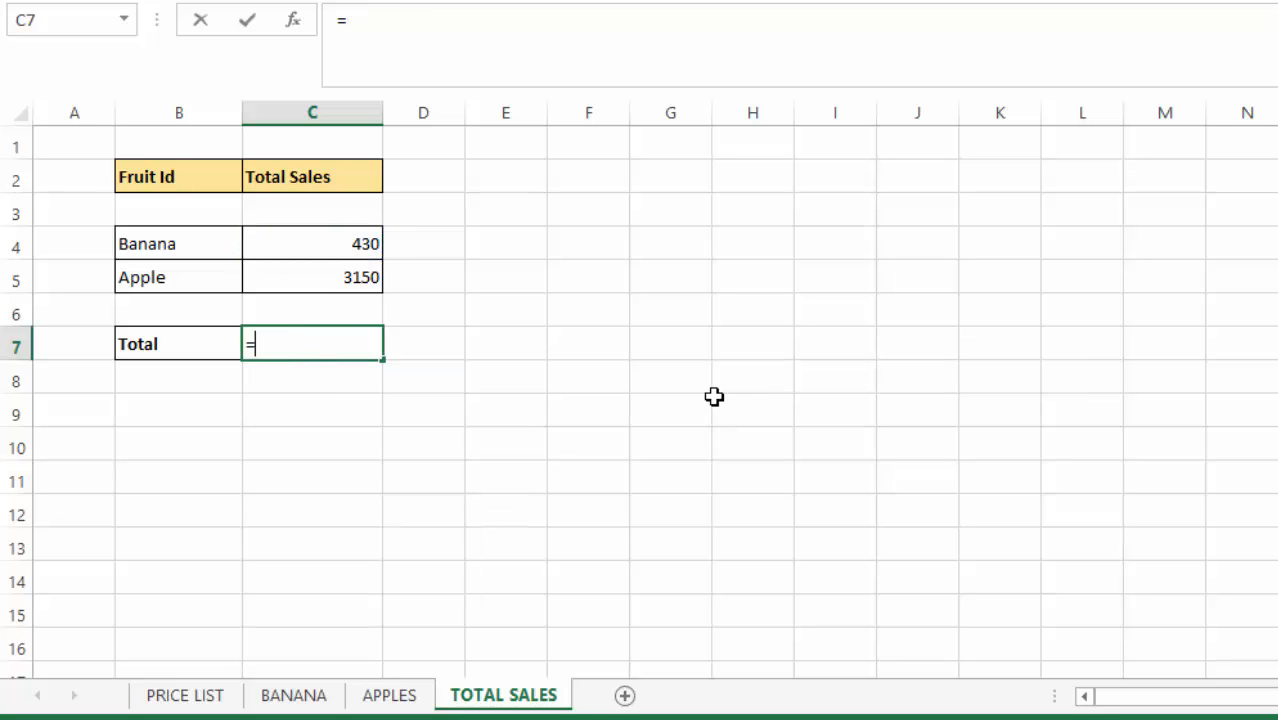
{"action": "type", "text": "su"}
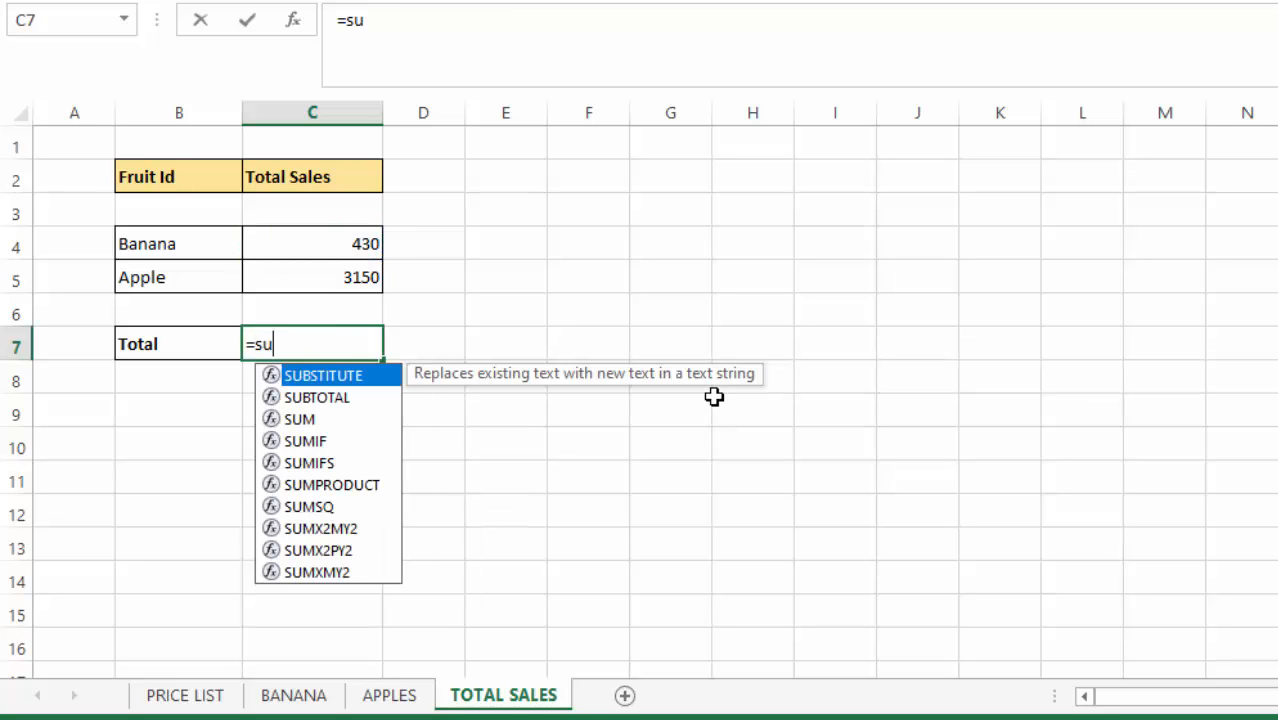
{"action": "type", "text": "m"}
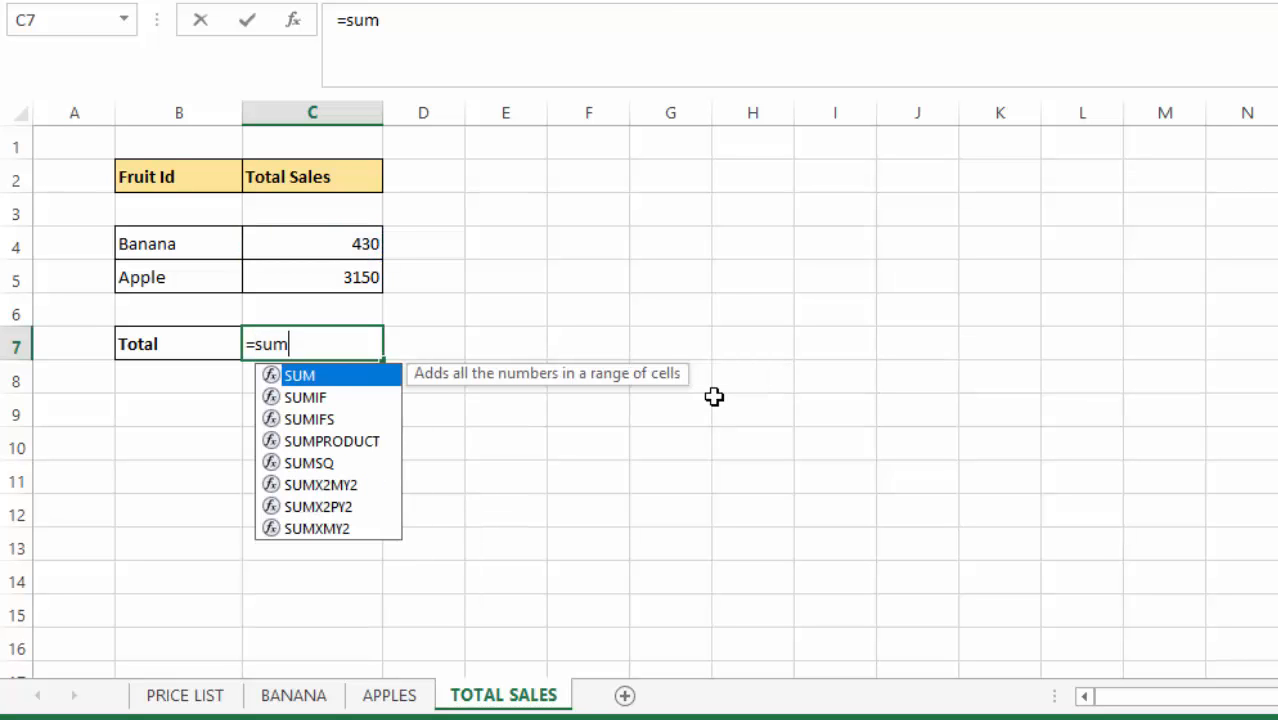
{"action": "double_click", "coordinate": [340, 377]}
{"action": "left_click_drag", "start_coordinate": [365, 240], "coordinate": [371, 297]}
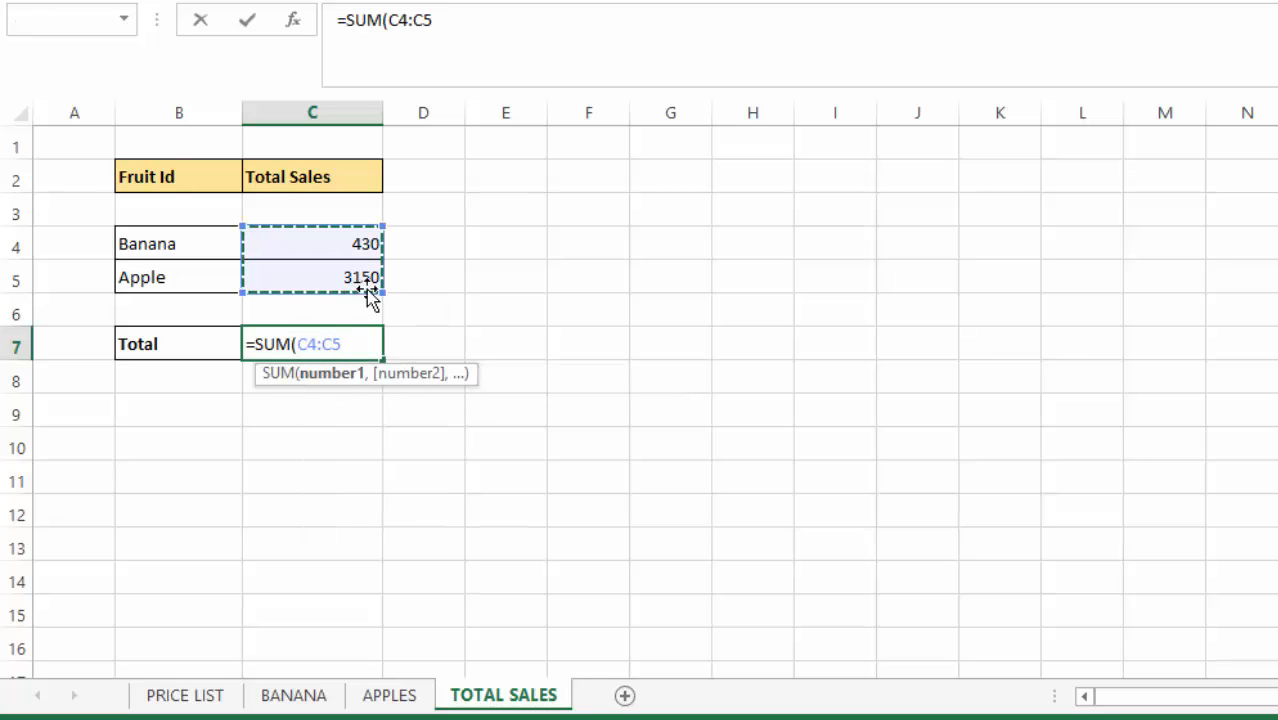
{"action": "key", "text": "Return"}
{"action": "left_click", "coordinate": [600, 443]}
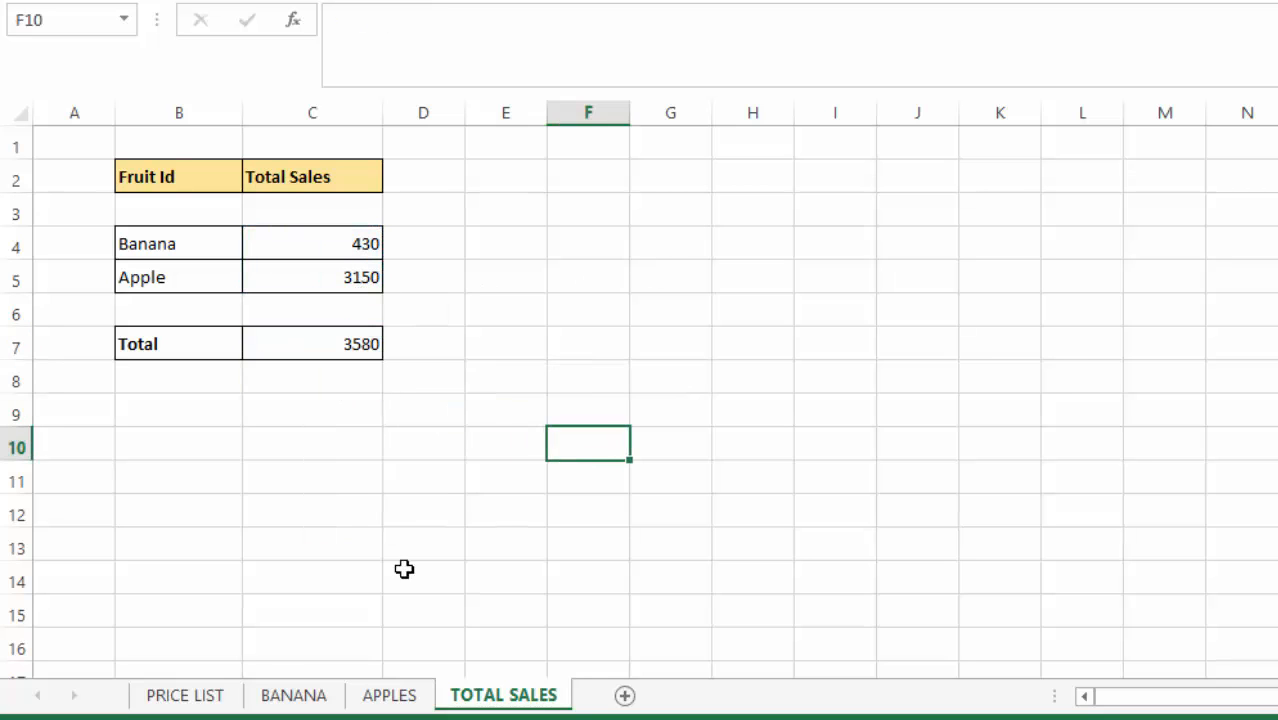
Review the APPLES, BANANA, PRICE LIST and TOTAL SALES sheets to see how the linked prices feed the sales totals, ending on PRICE LIST
{"action": "left_click", "coordinate": [540, 282]}
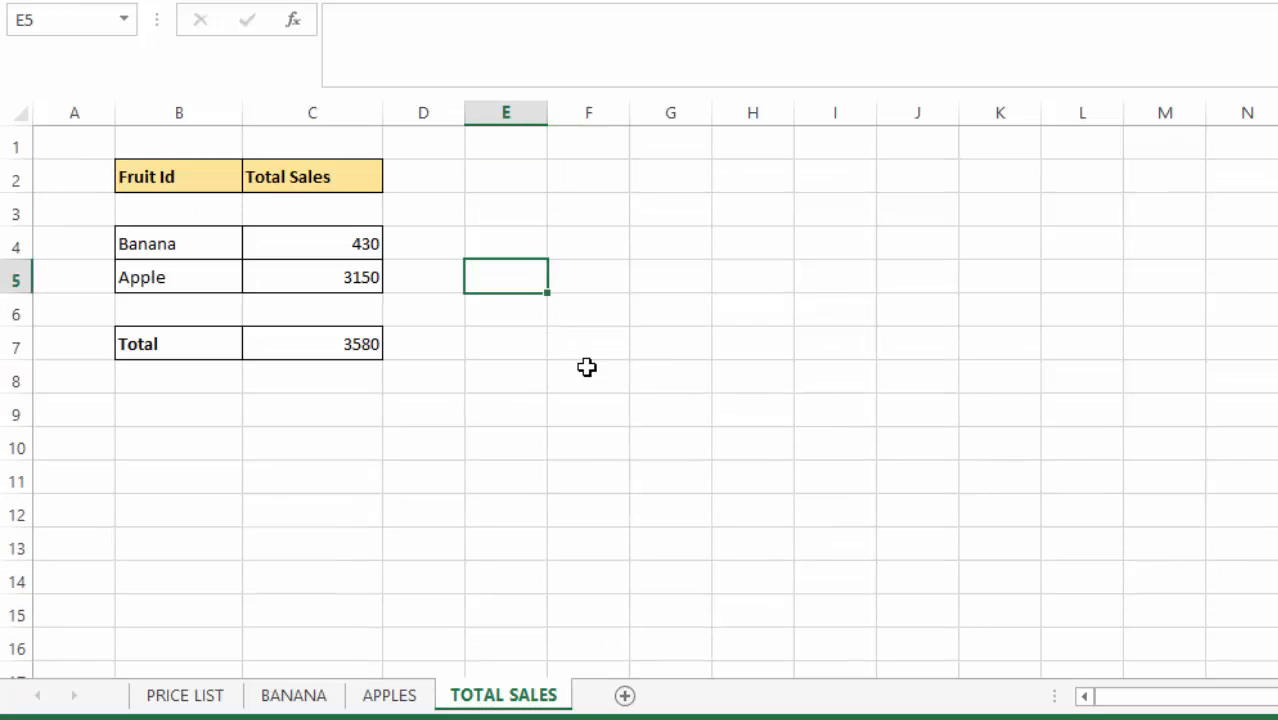
{"action": "left_click", "coordinate": [389, 695]}
{"action": "left_click", "coordinate": [293, 695]}
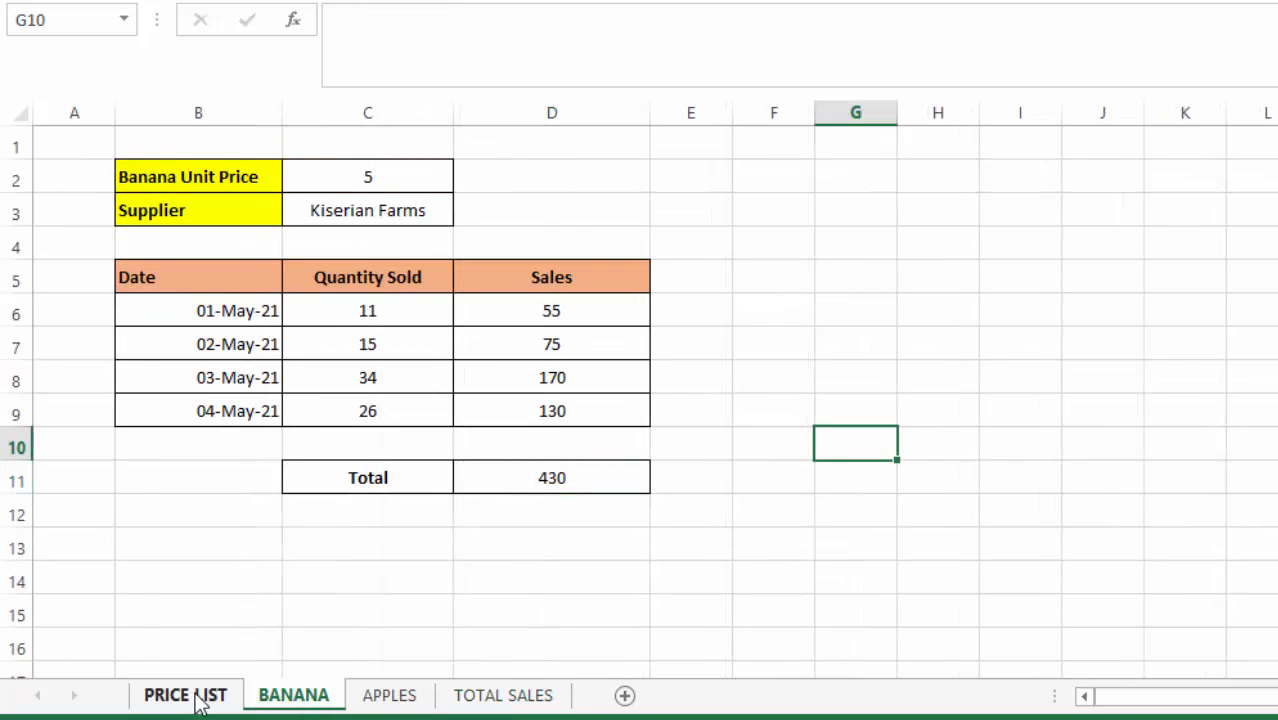
{"action": "left_click", "coordinate": [200, 694]}
{"action": "left_click", "coordinate": [752, 423]}
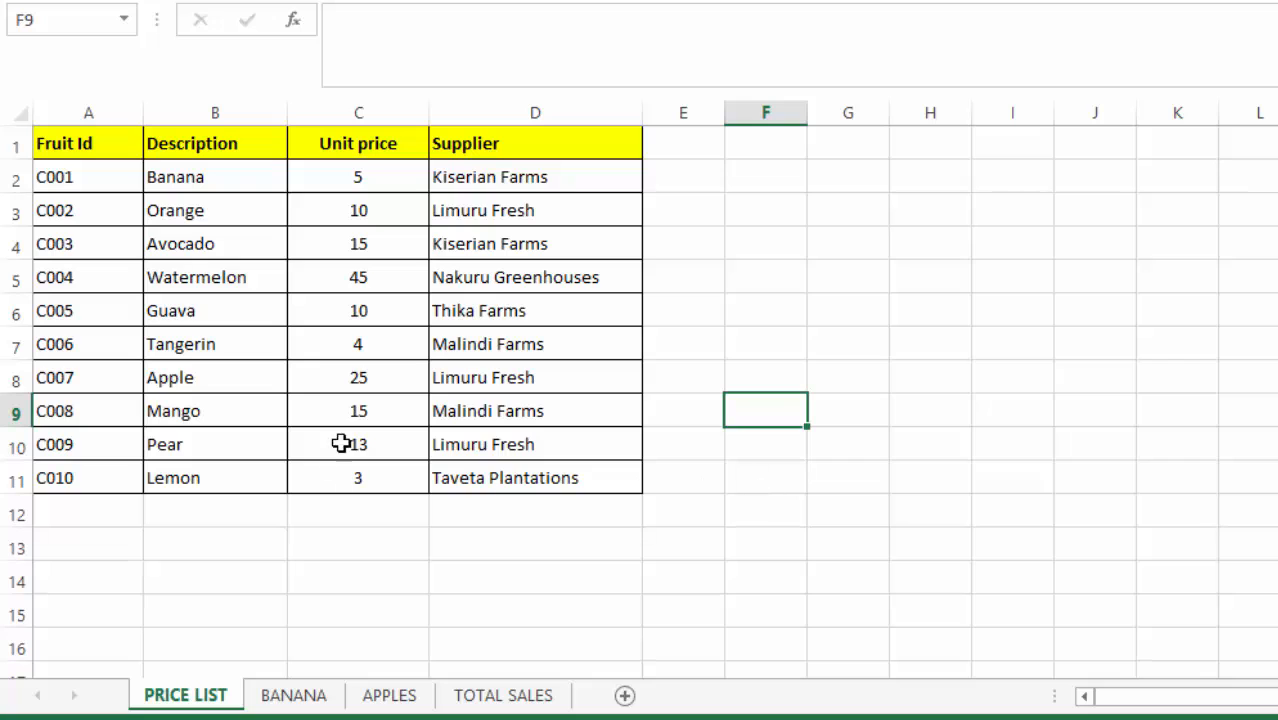
{"action": "left_click", "coordinate": [824, 308]}
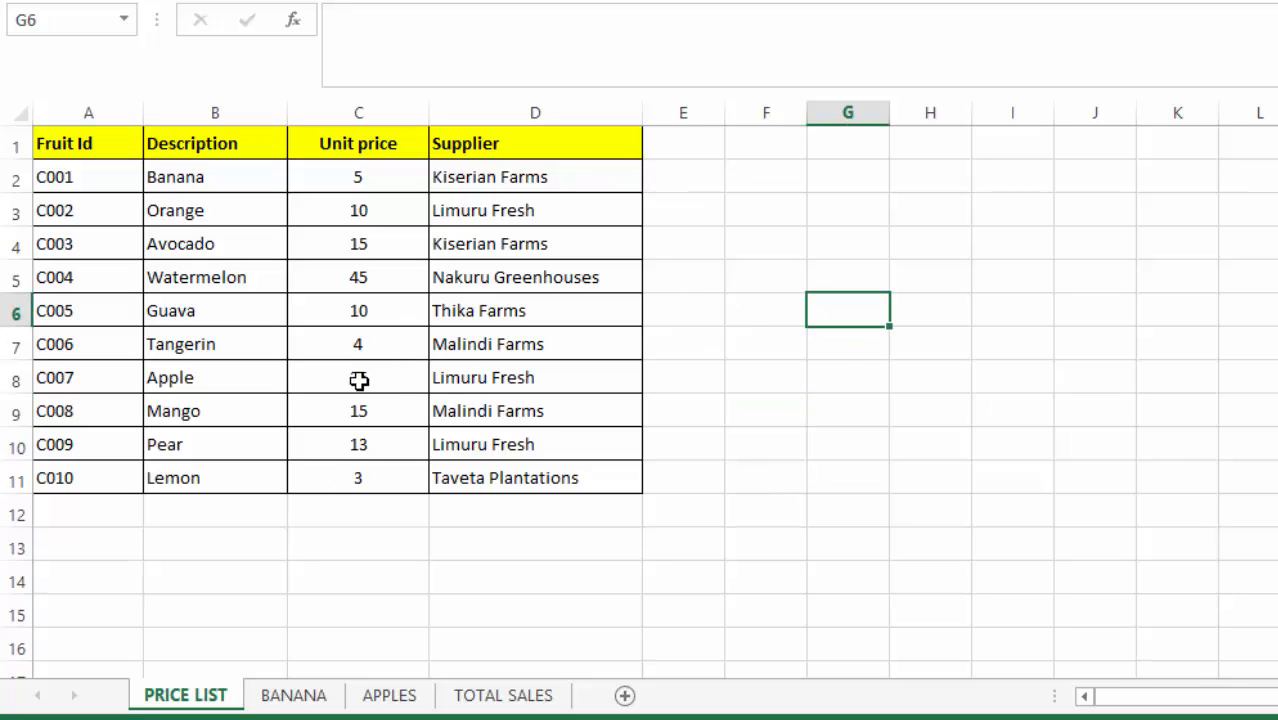
{"action": "left_click", "coordinate": [760, 243]}
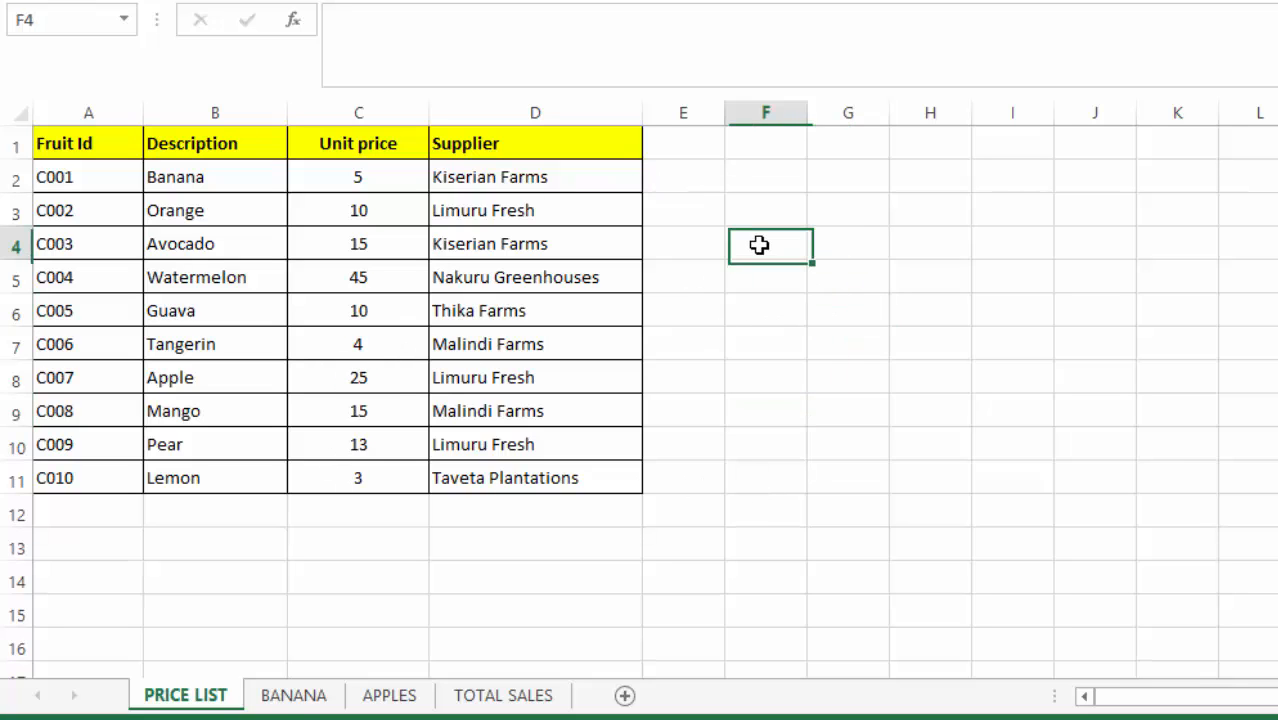
{"action": "left_click", "coordinate": [293, 695]}
{"action": "left_click", "coordinate": [389, 695]}
{"action": "left_click", "coordinate": [512, 695]}
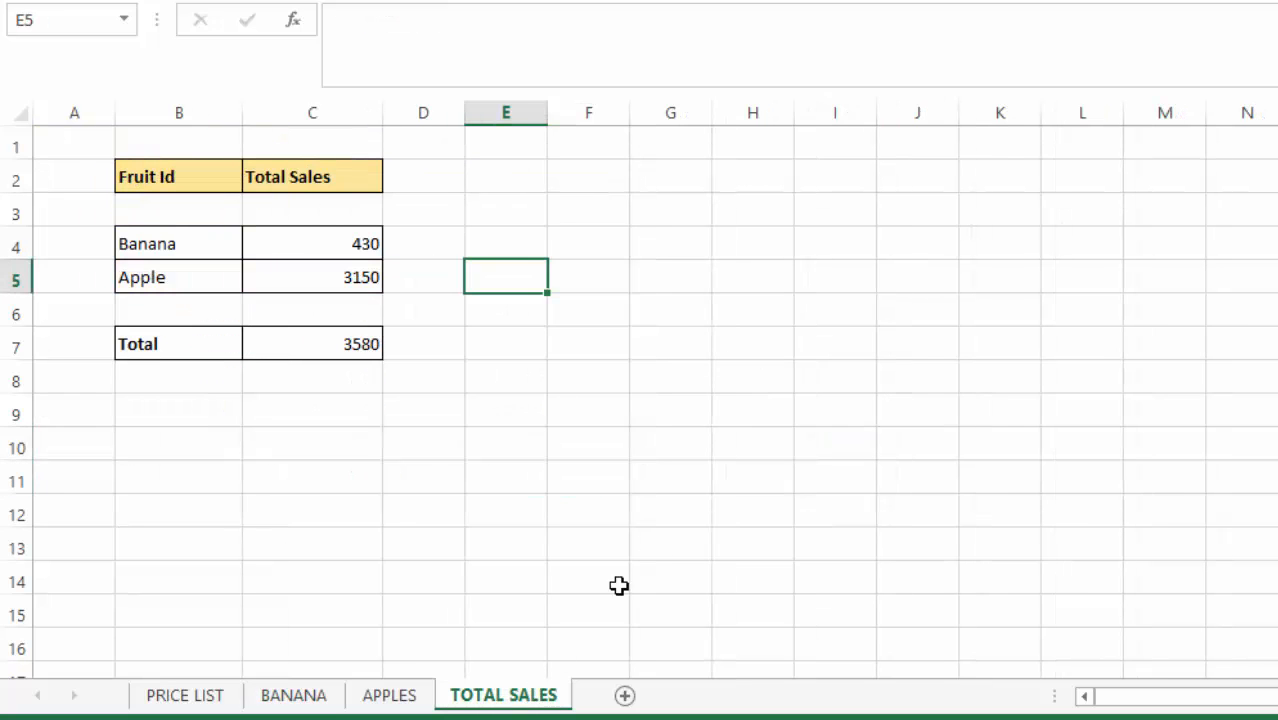
{"action": "left_click", "coordinate": [720, 300]}
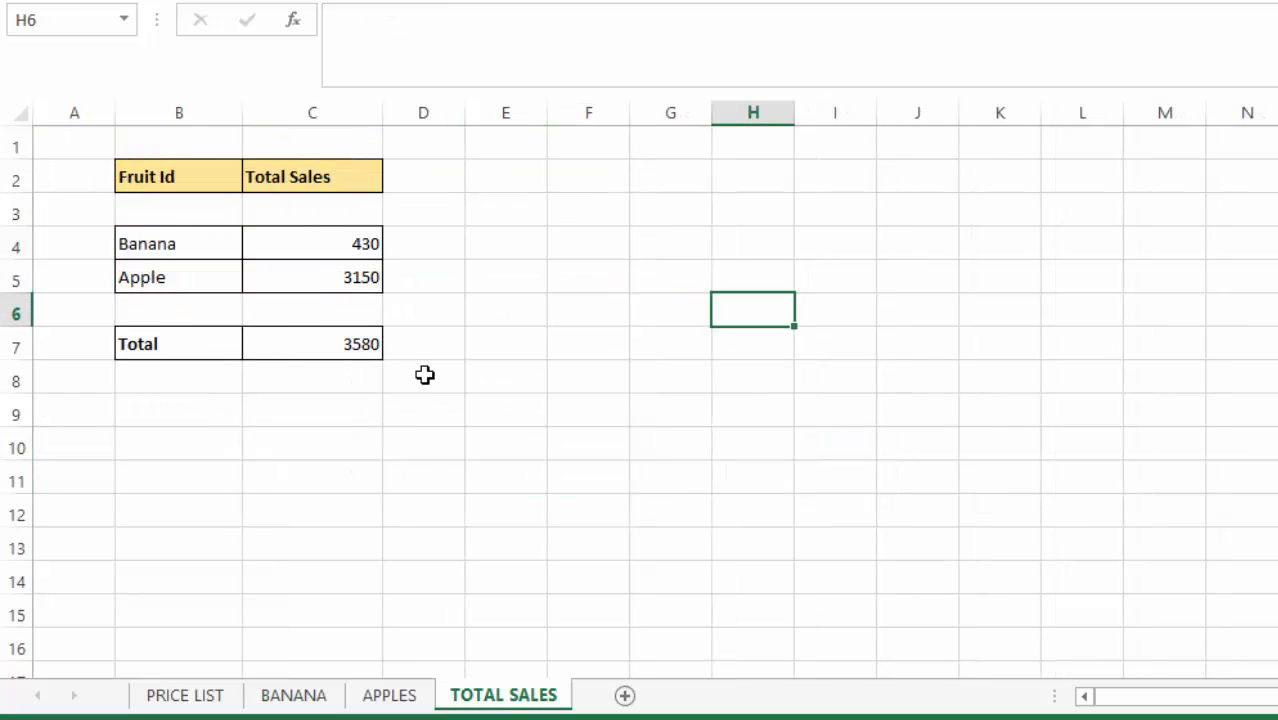
{"action": "left_click", "coordinate": [518, 437]}
{"action": "left_click", "coordinate": [182, 697]}
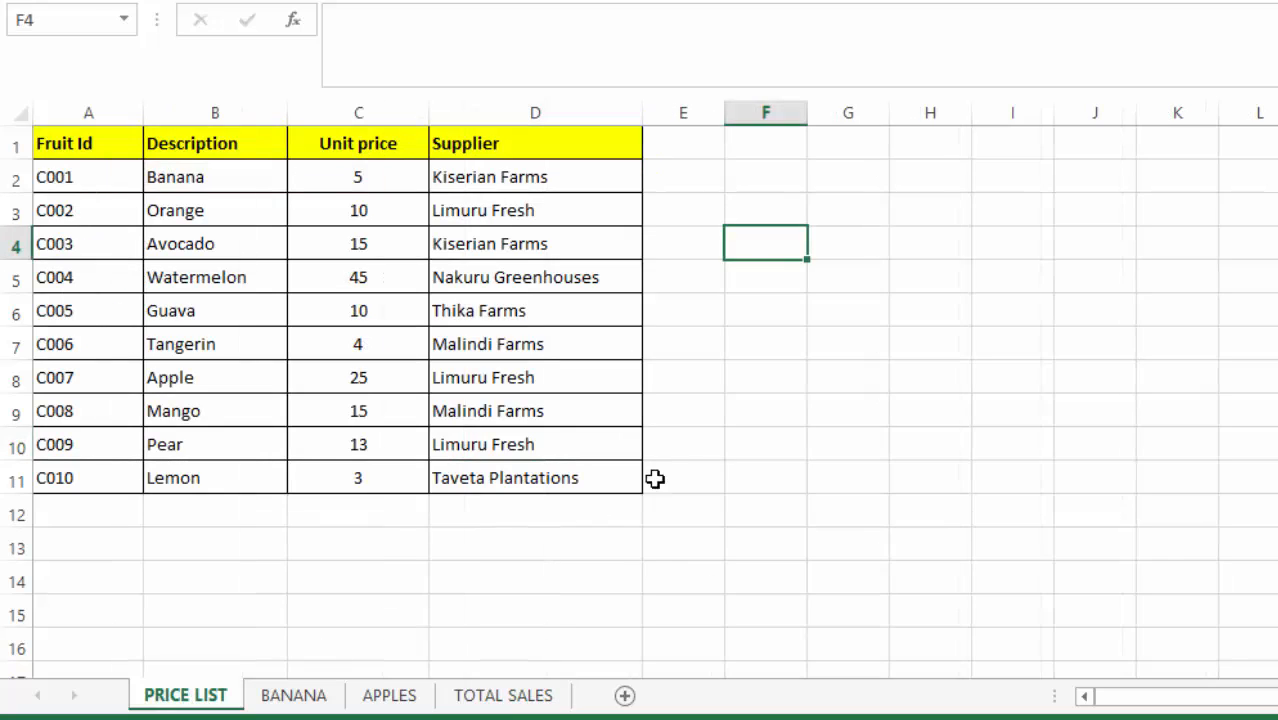
{"action": "left_click", "coordinate": [818, 411]}
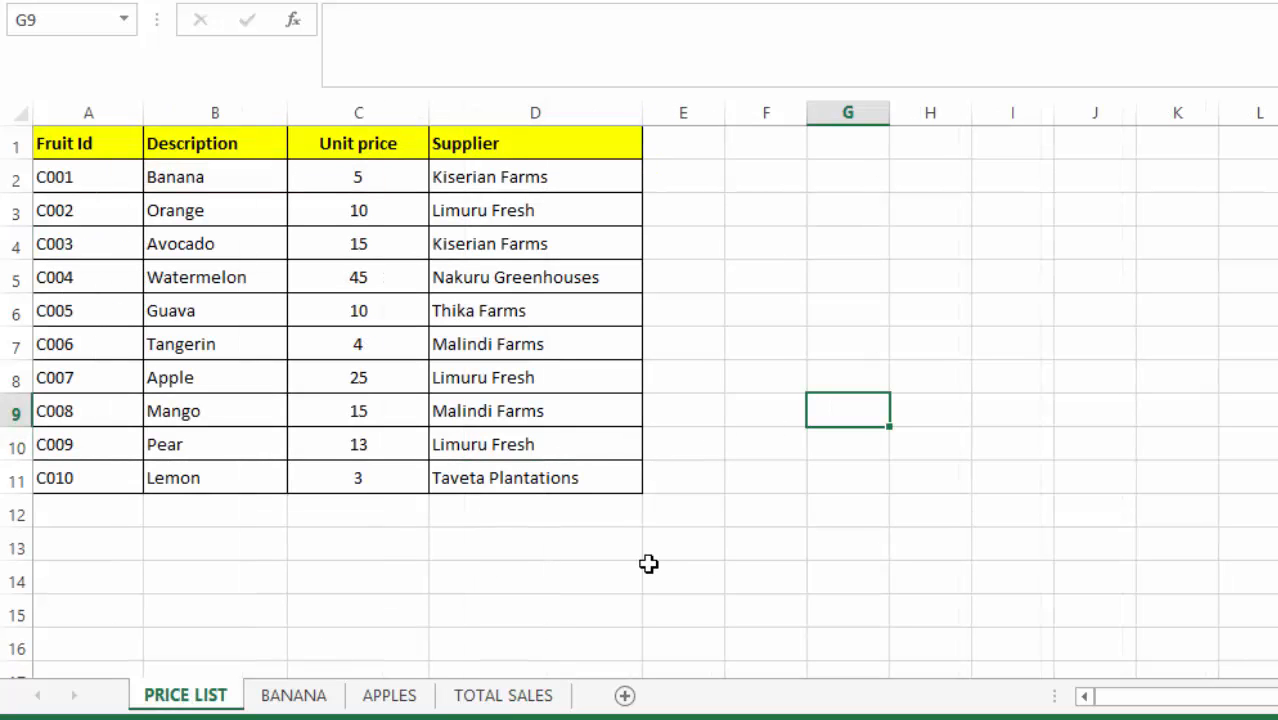